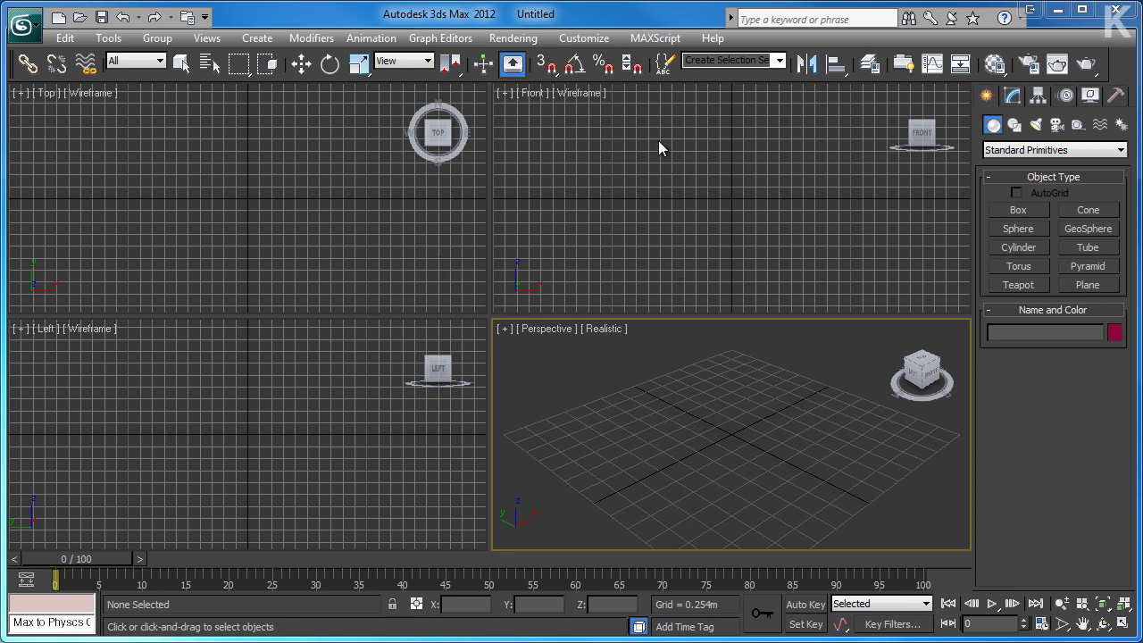
Load the custom UI scheme ame-light.ui from the UI folder
click(593, 40)
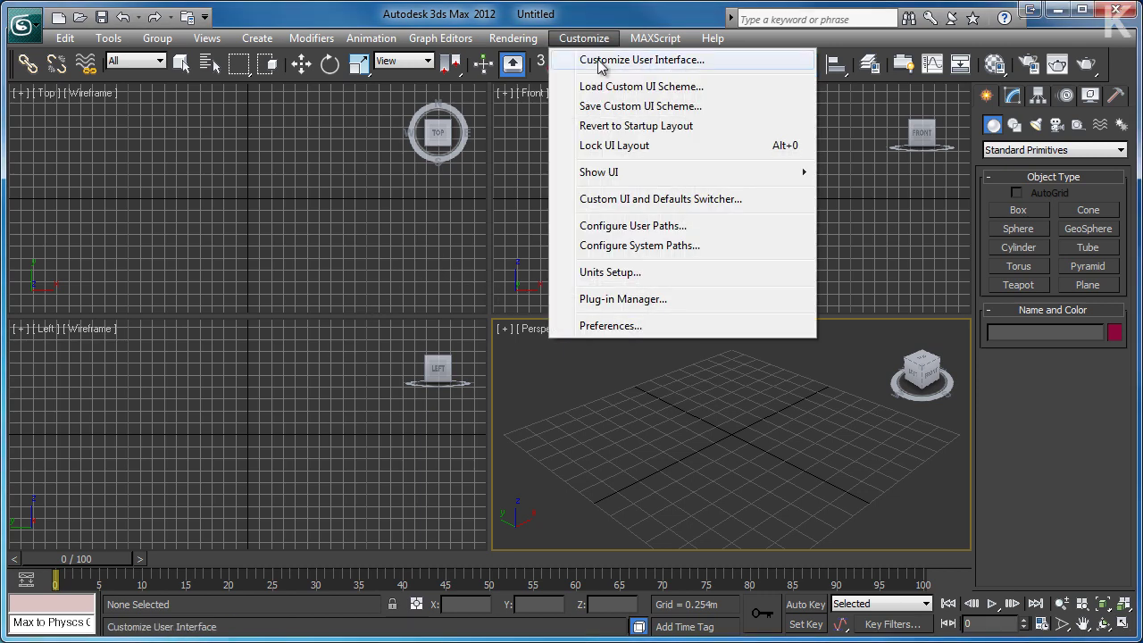
click(598, 87)
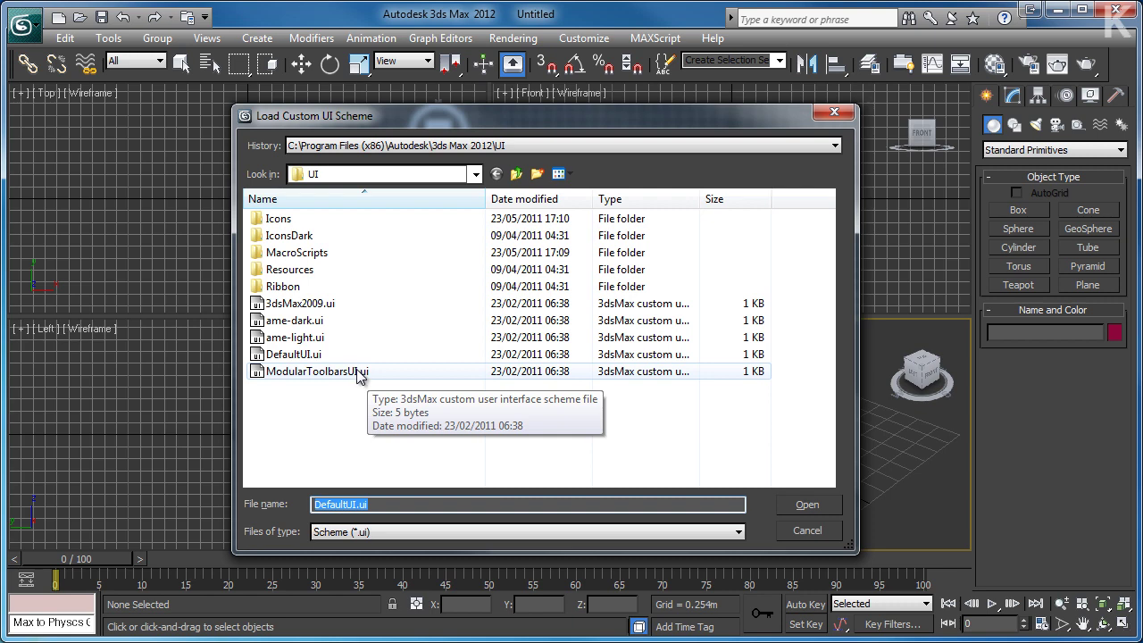
click(314, 357)
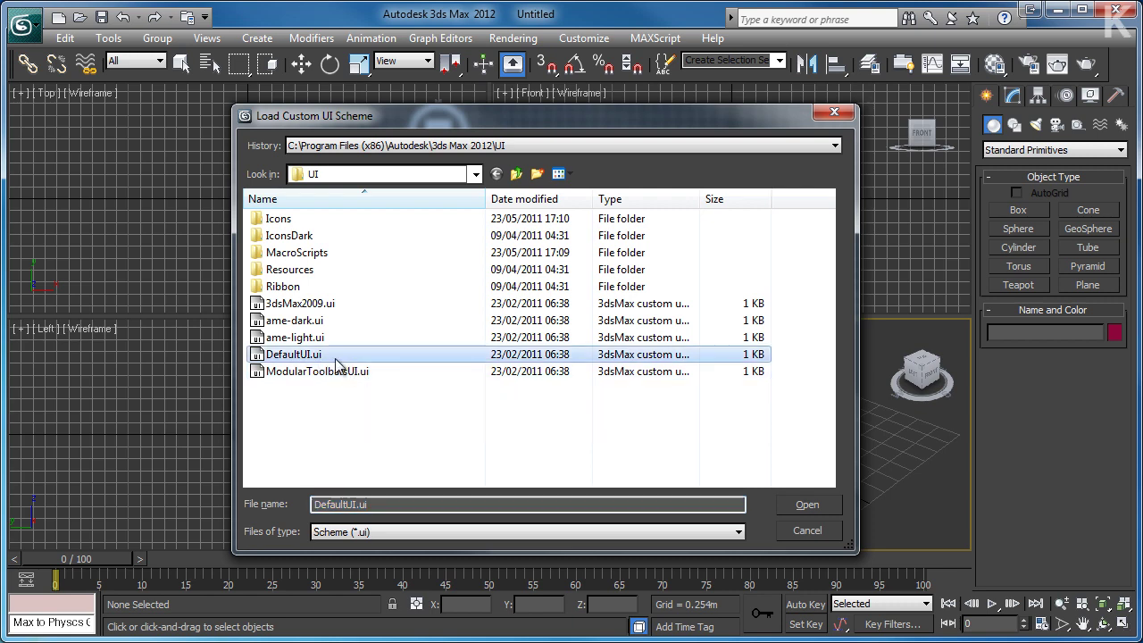
click(318, 339)
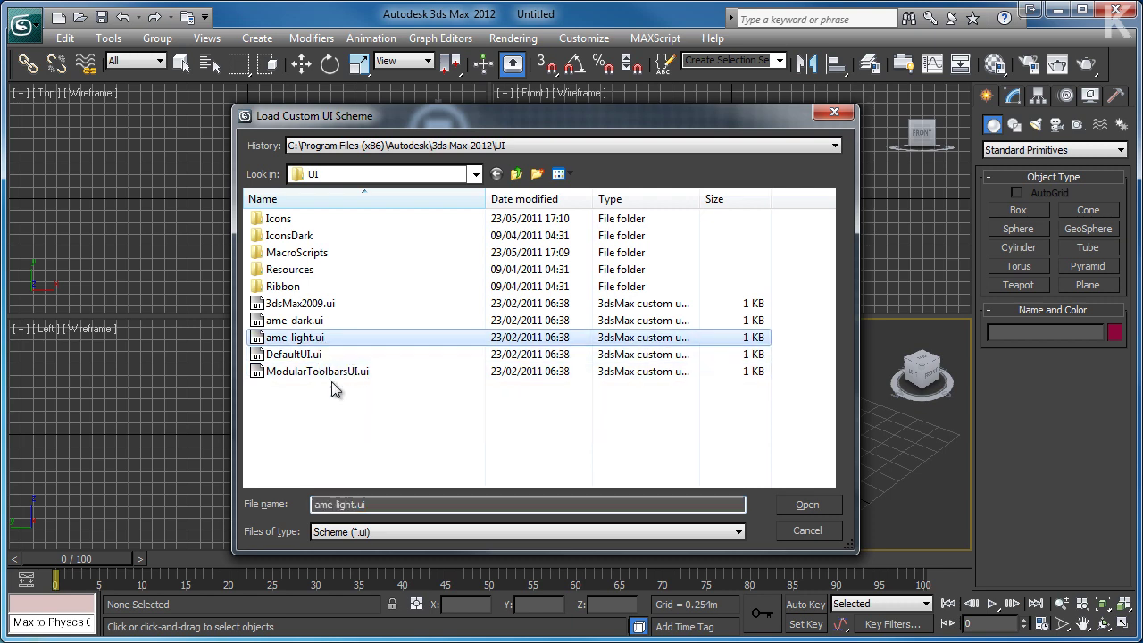
click(811, 508)
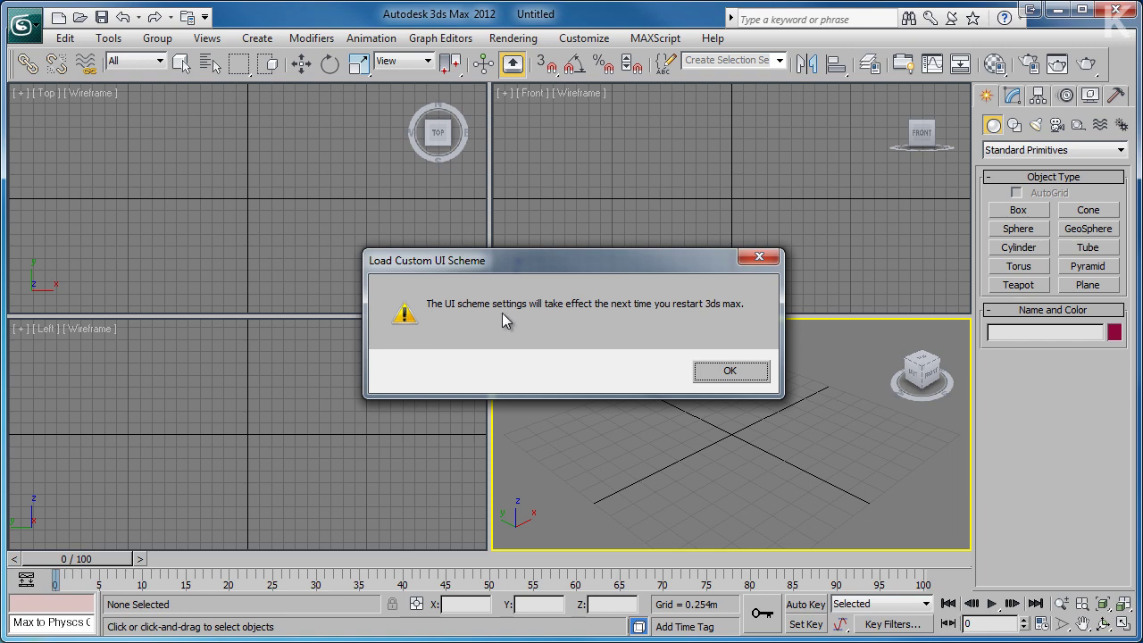
click(735, 373)
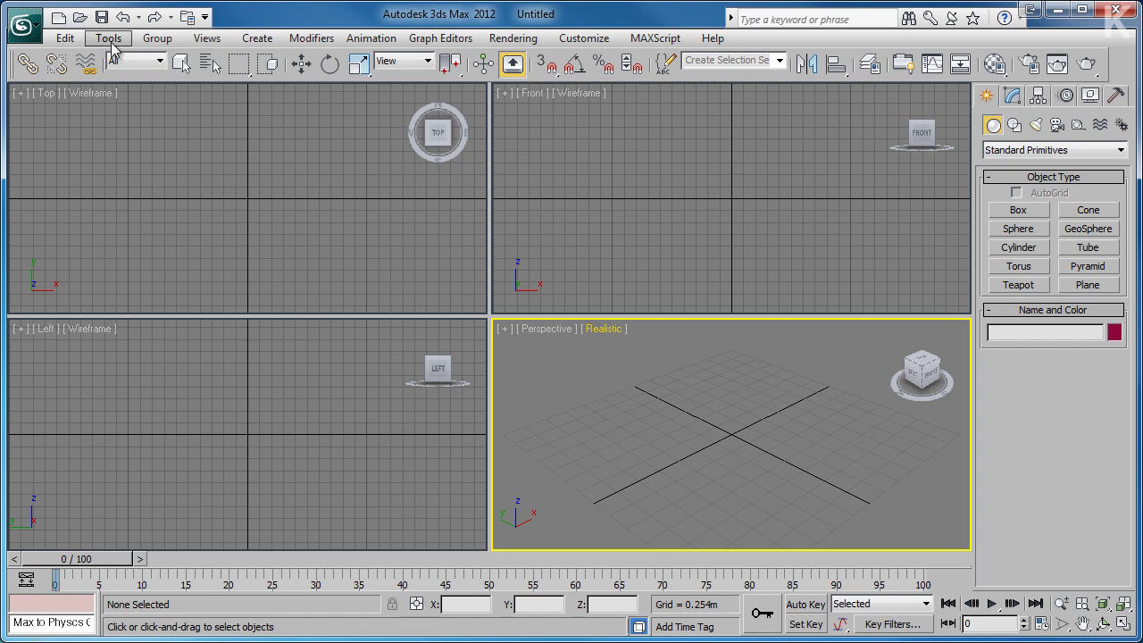
click(28, 28)
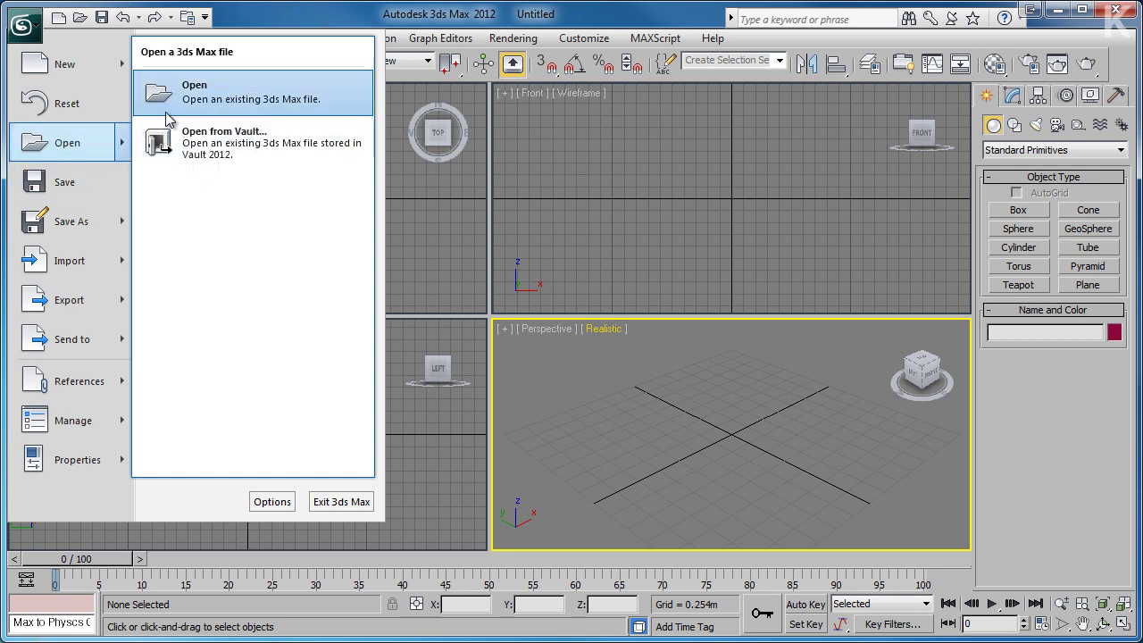
mouse_move(65, 72)
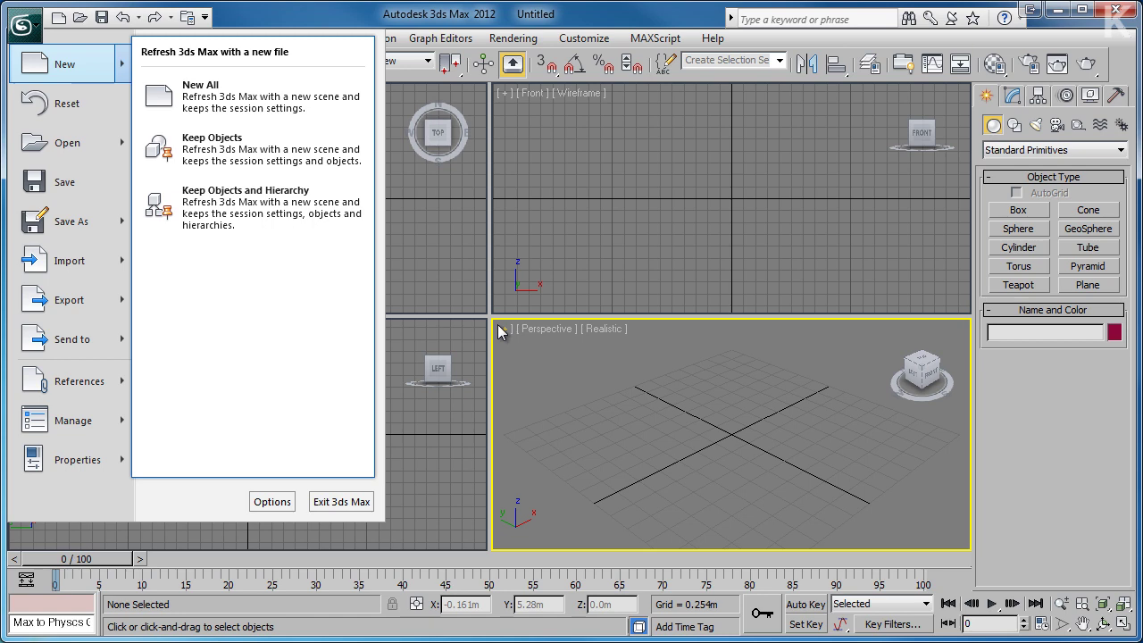
click(724, 430)
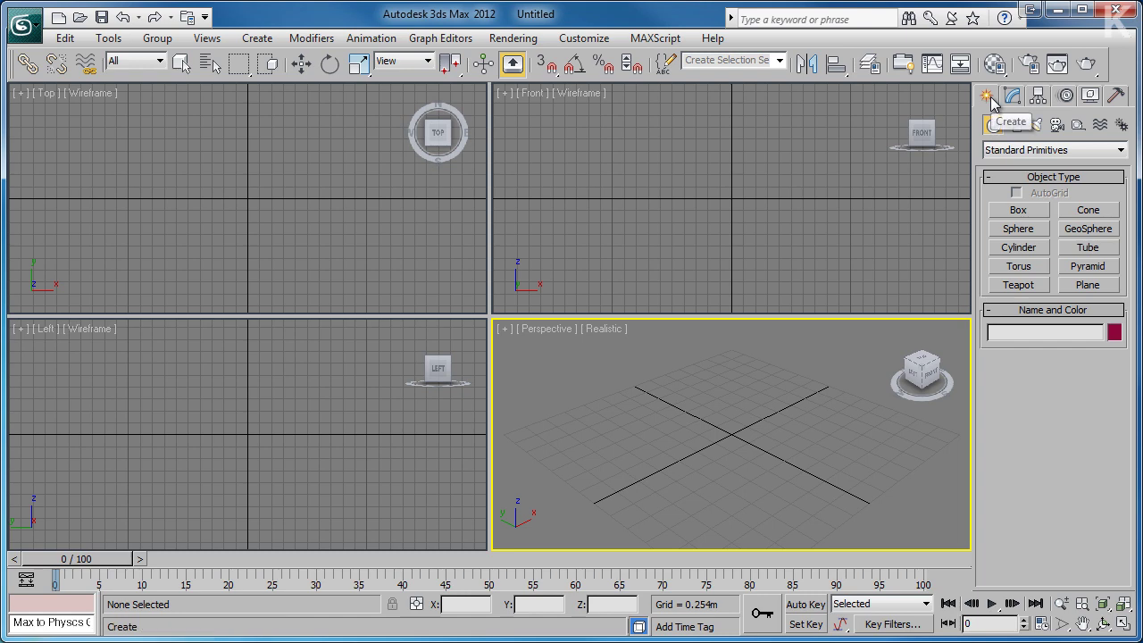
Draw a teapot with a radius of about 0.6 m at the perspective grid's centre, adjust its radius, and delete it
click(1009, 286)
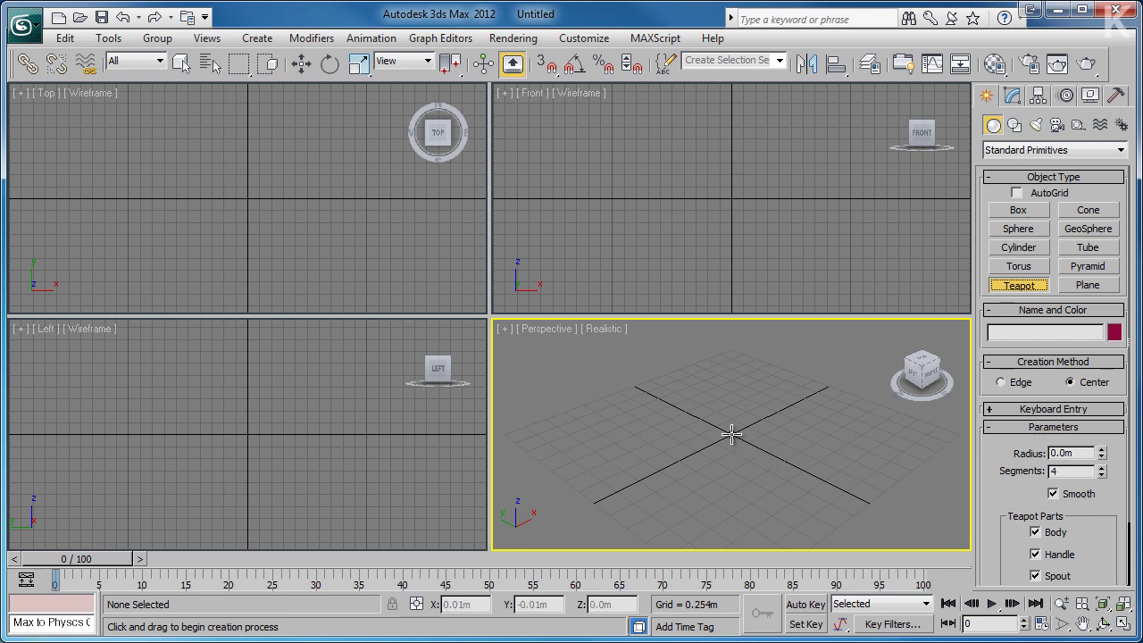
drag(730, 434, 748, 409)
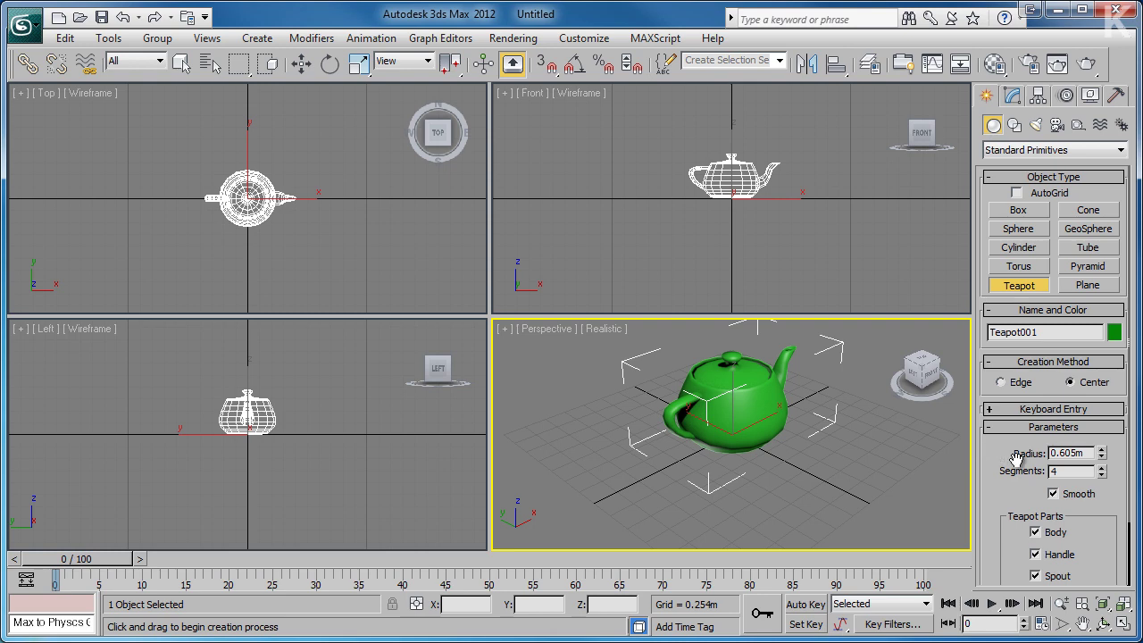
double_click(1088, 453)
text(0.)
key(Return)
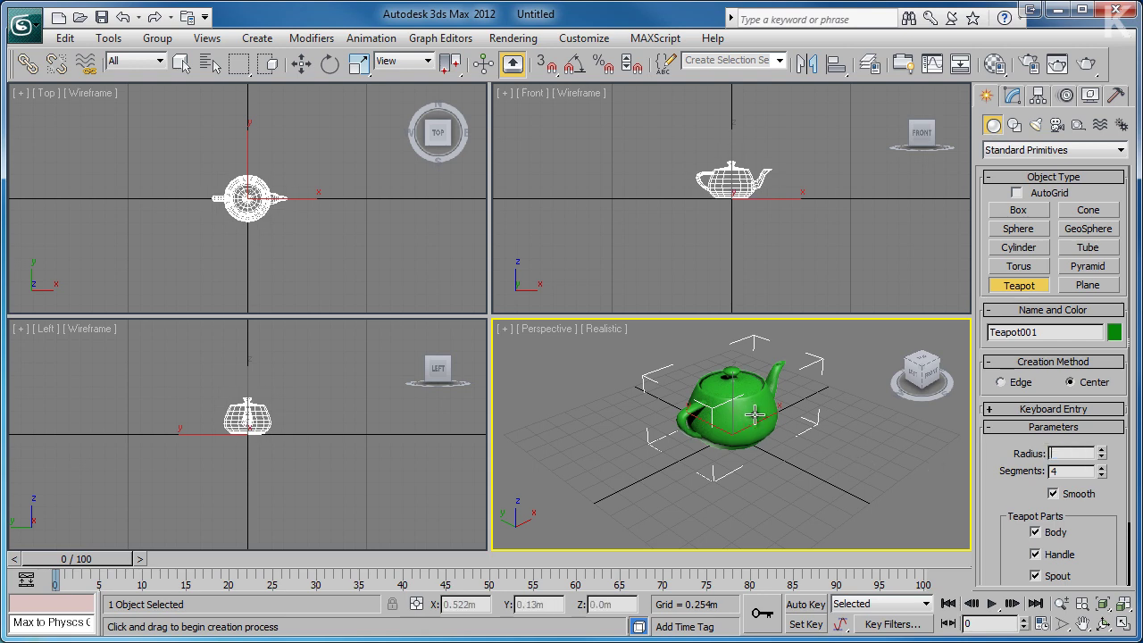
key(Delete)
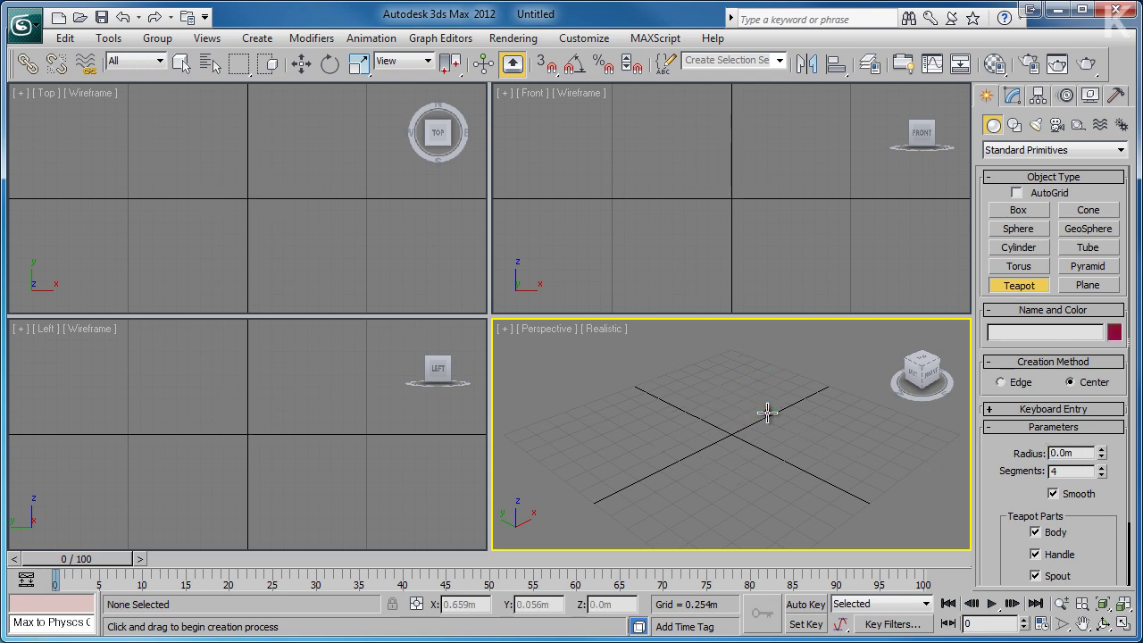
Create a teapot with a radius of 0.5 m at the origin using keyboard entry and deselect it
click(1005, 409)
double_click(1081, 498)
key(BackSpace)
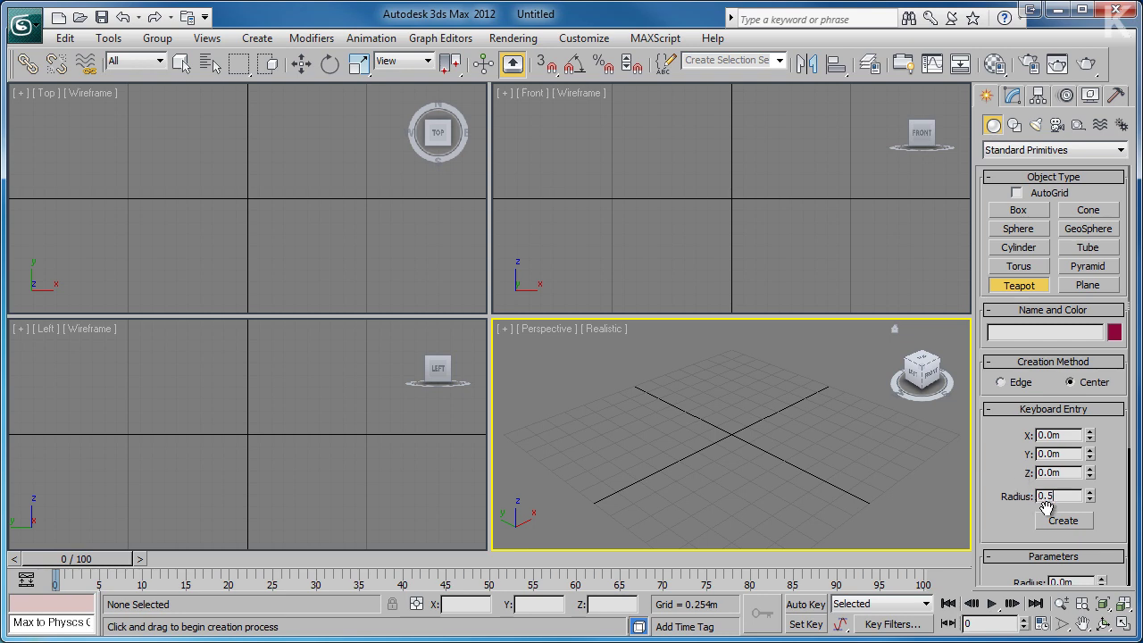
click(1063, 521)
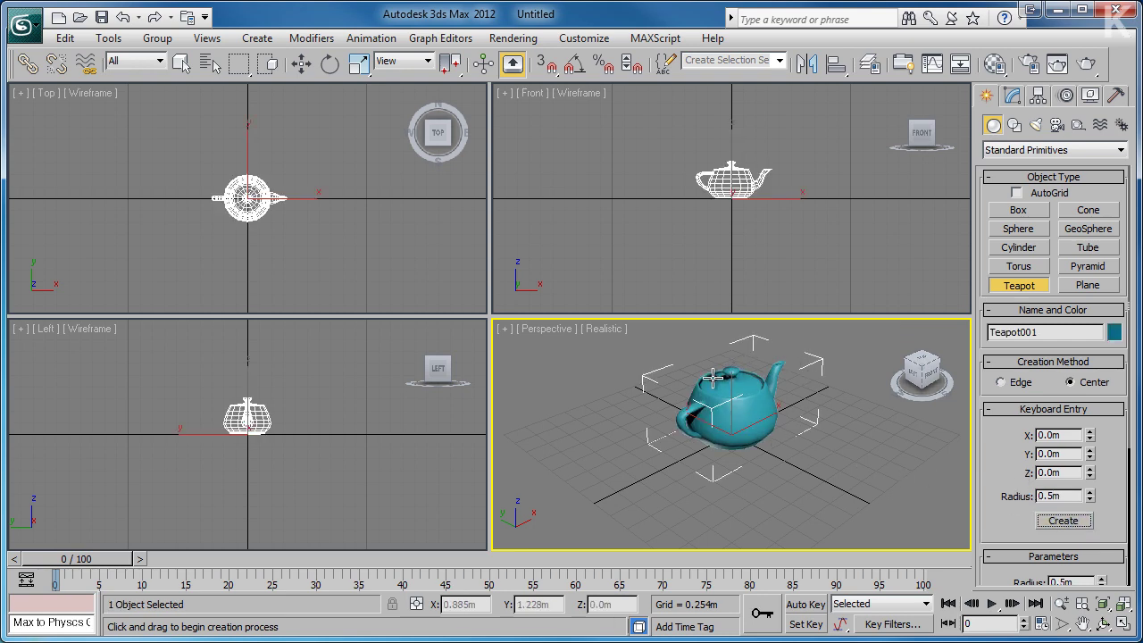
right_click(602, 400)
click(602, 400)
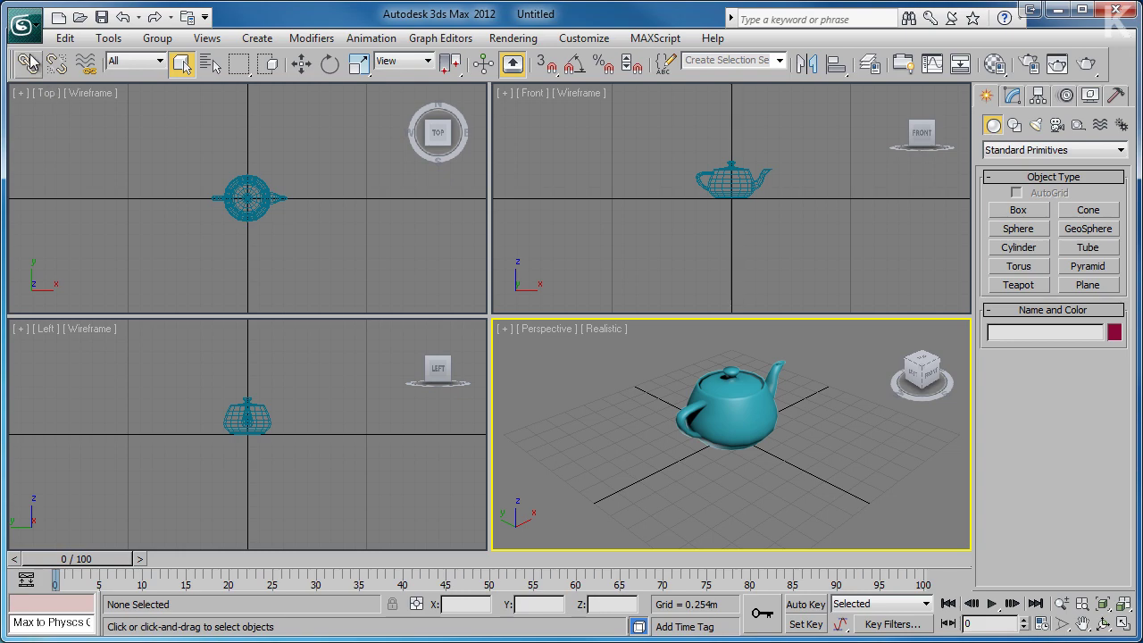
Save the scene to the Desktop as Teapot in the 3ds Max (*.max) format
click(22, 27)
click(43, 212)
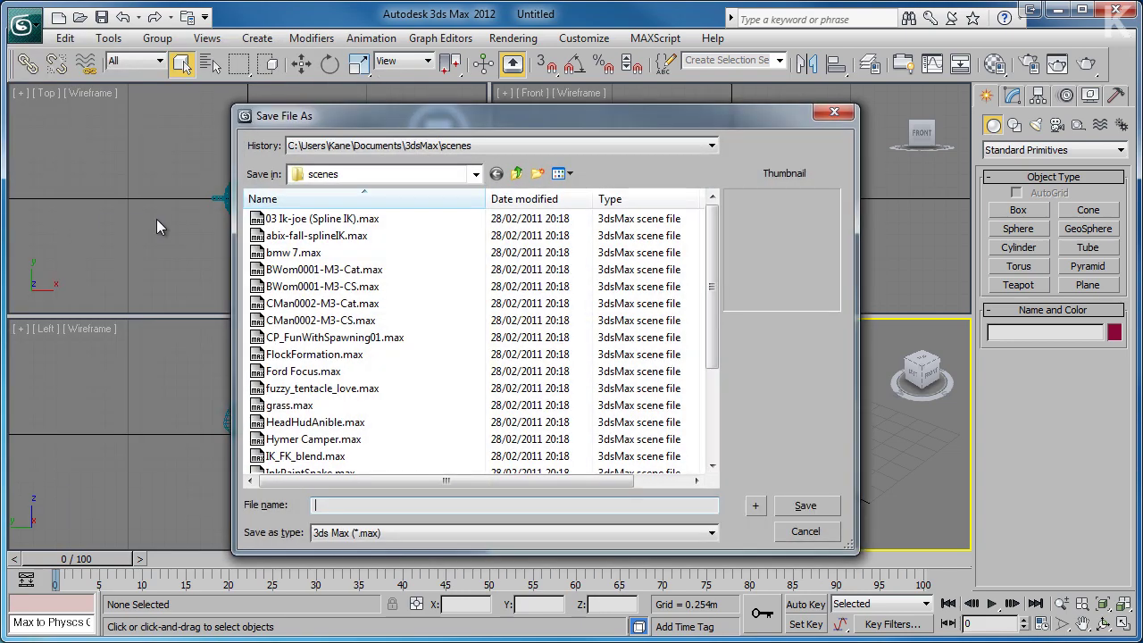
click(310, 175)
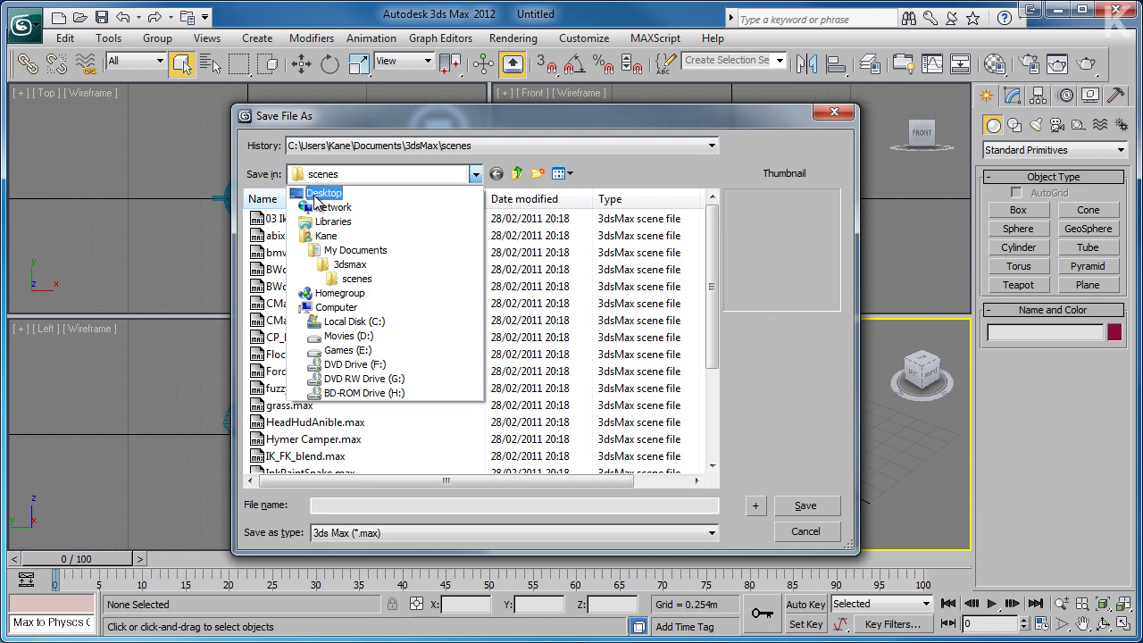
click(314, 195)
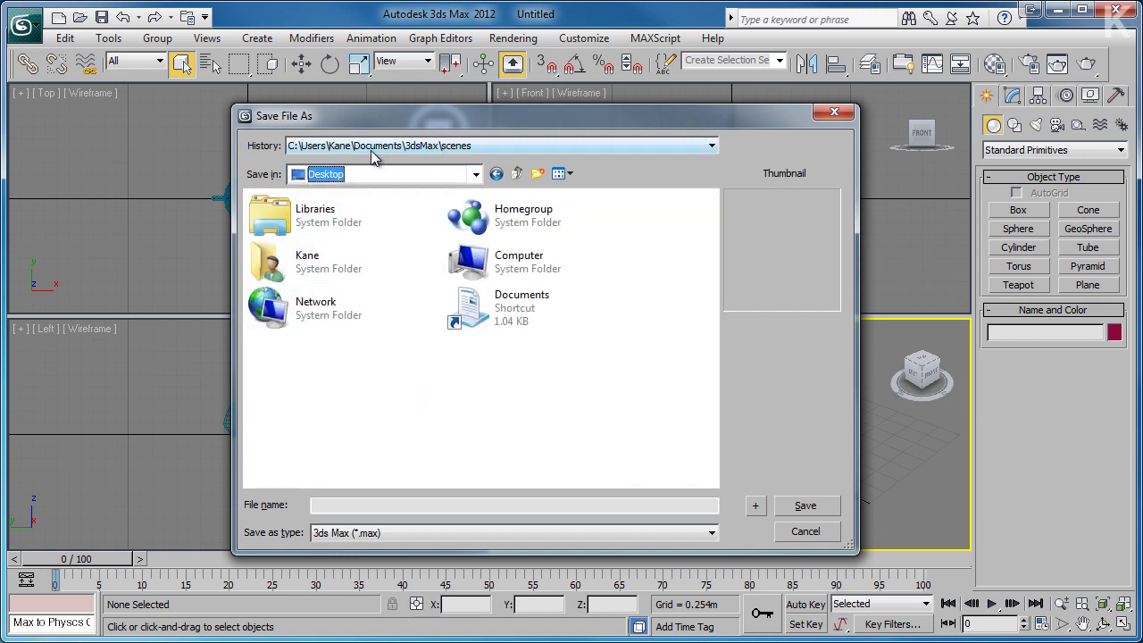
click(377, 532)
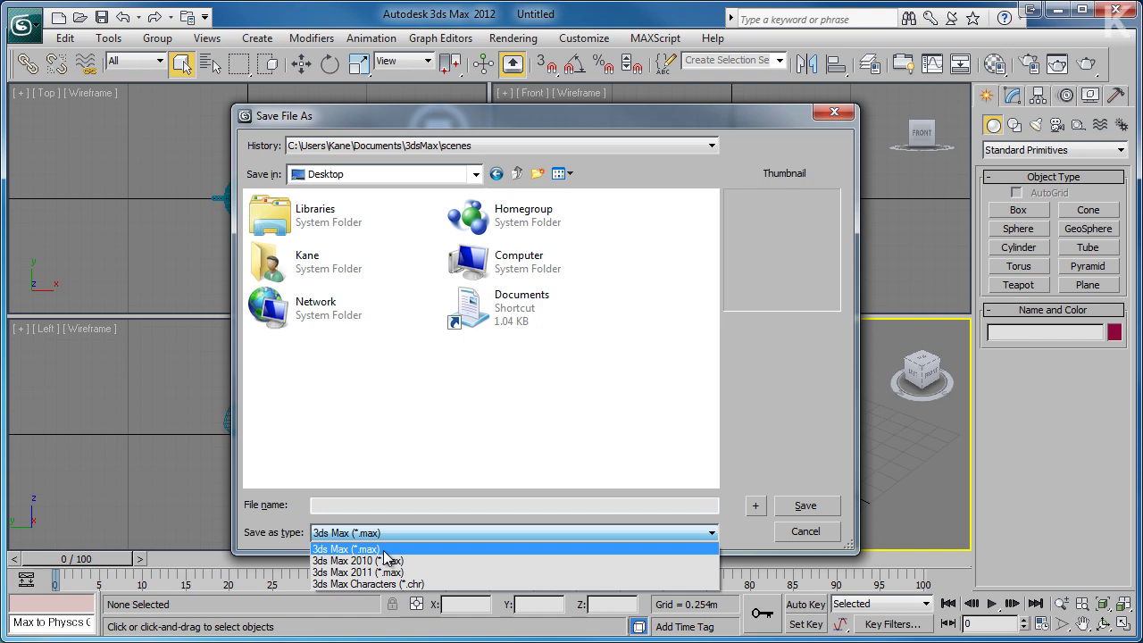
click(384, 549)
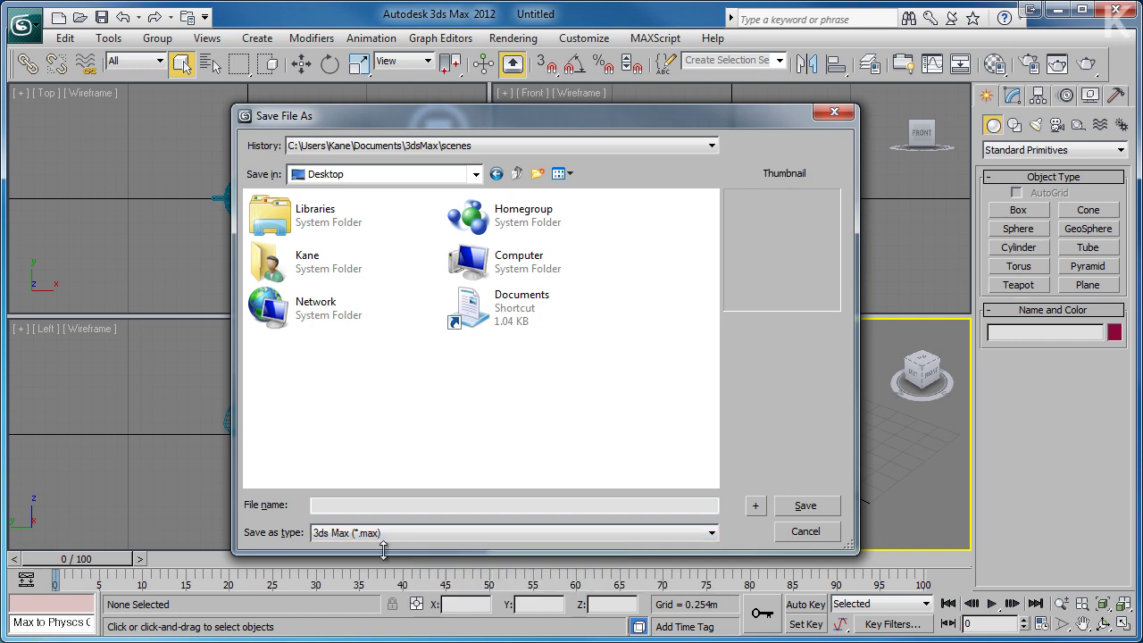
click(388, 507)
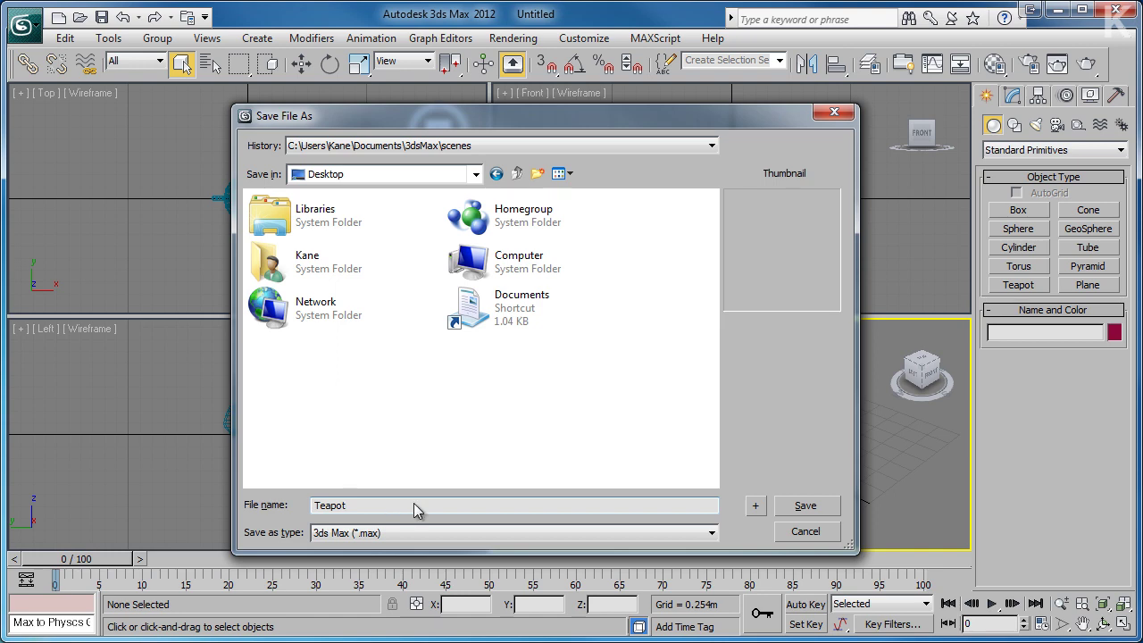
click(806, 505)
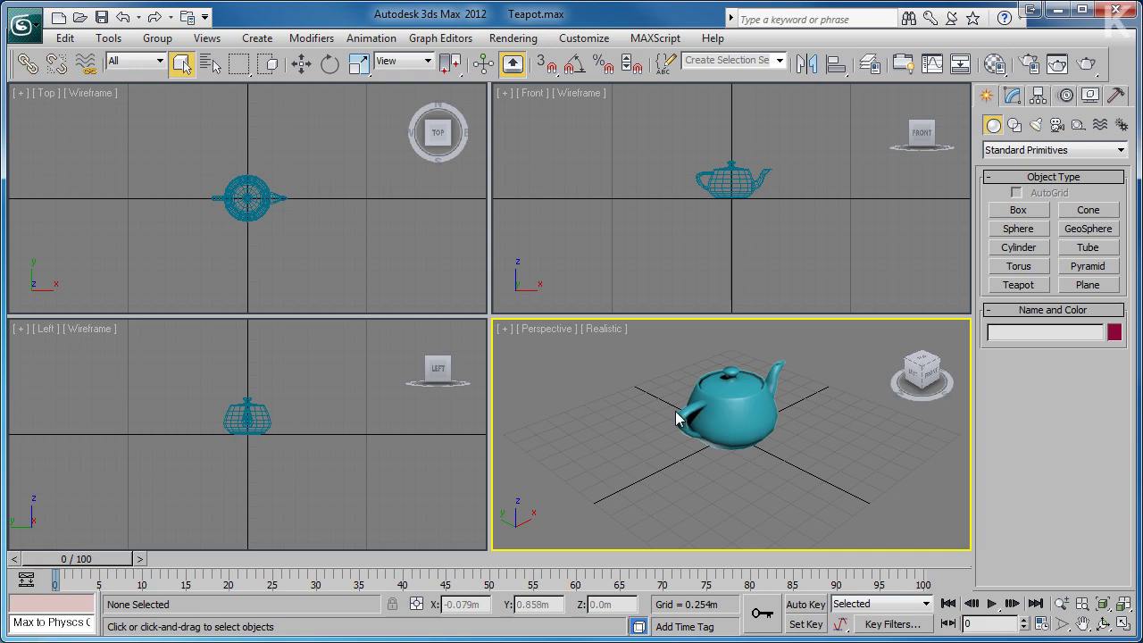
Save an incrementally numbered copy of the scene as Teapot01.max on the Desktop
click(25, 25)
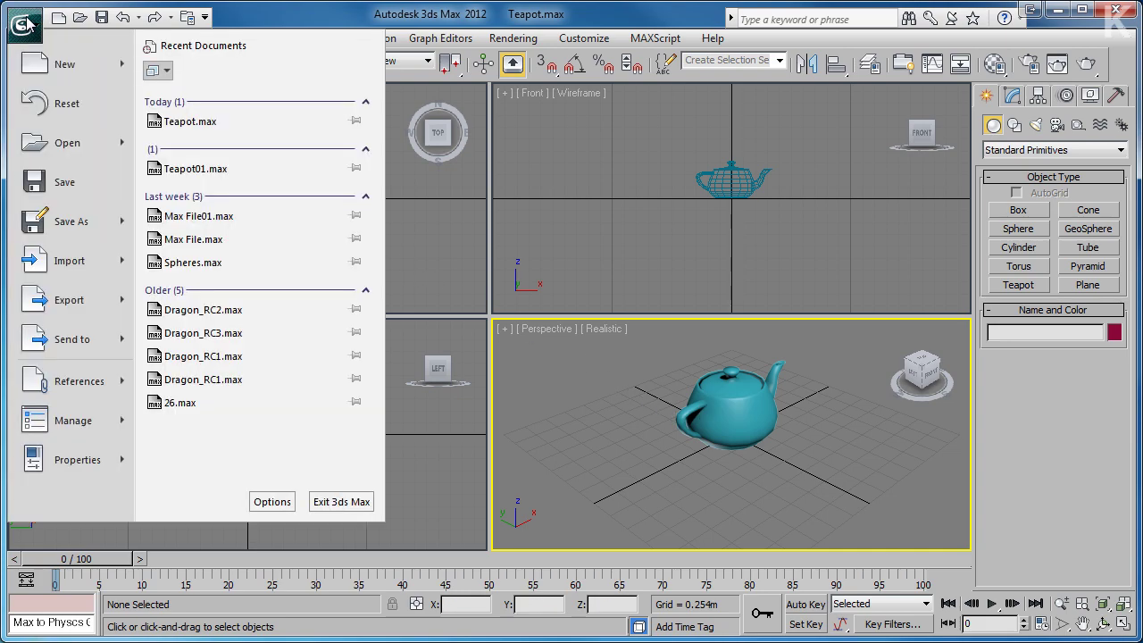
click(89, 230)
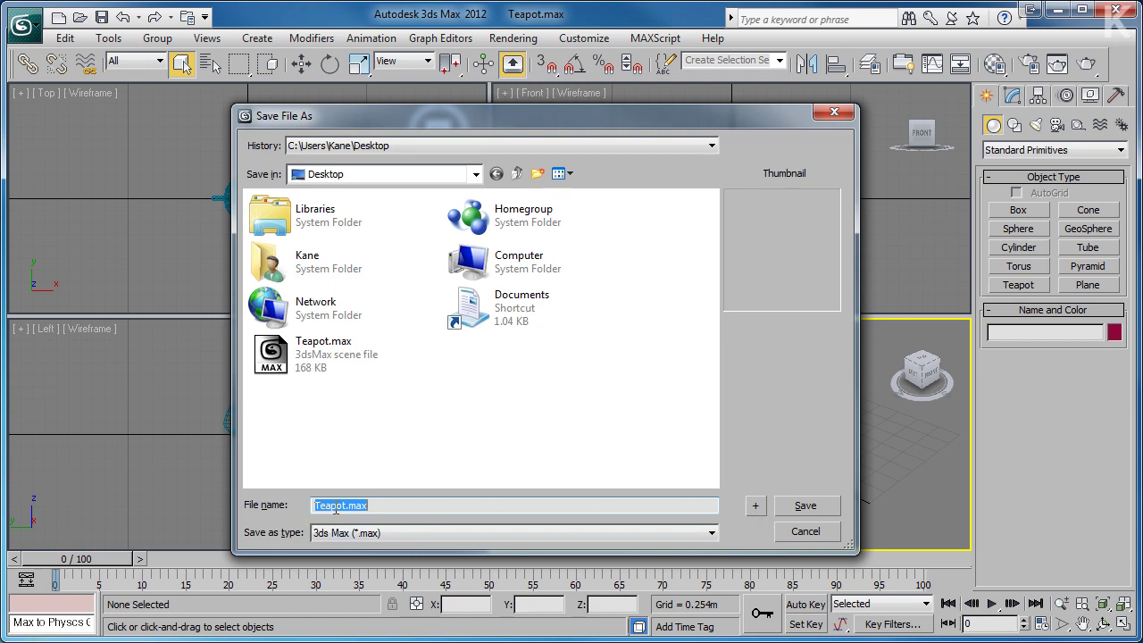
click(755, 506)
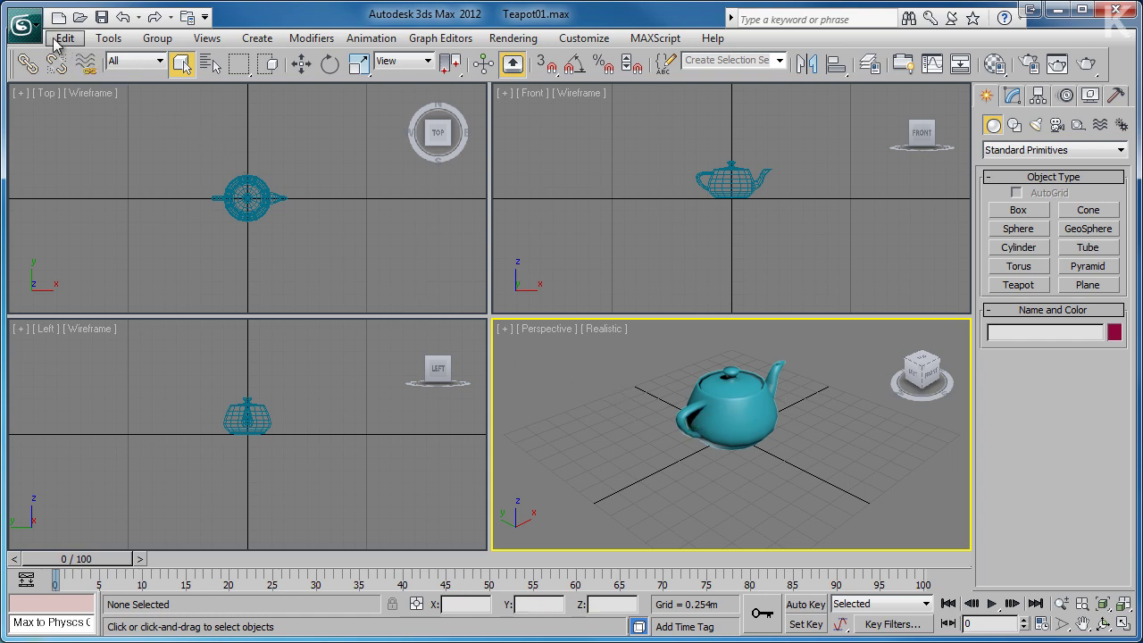
Open Spheres.obj from the Desktop for import, with the file type set to gw::OBJ-Importer (*.OBJ)
click(26, 29)
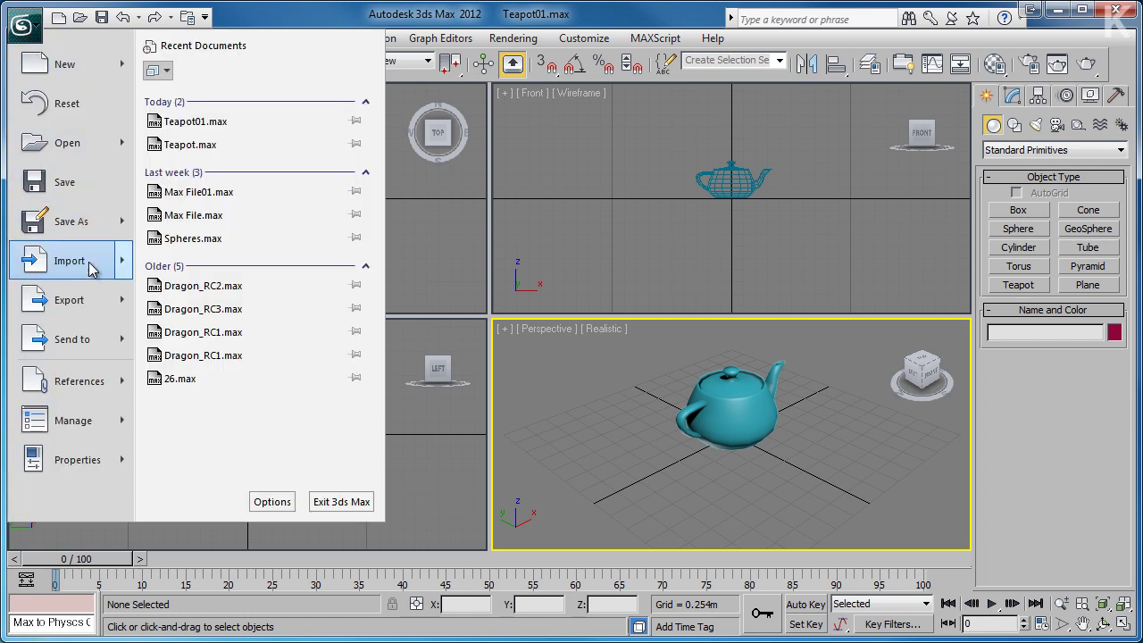
mouse_move(89, 273)
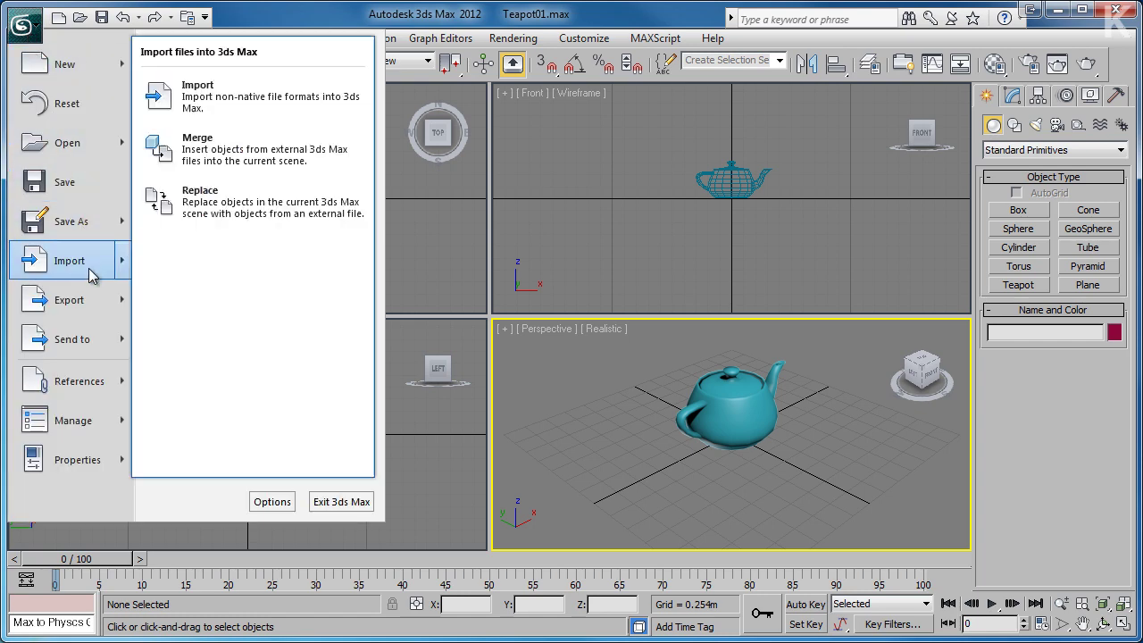
click(202, 98)
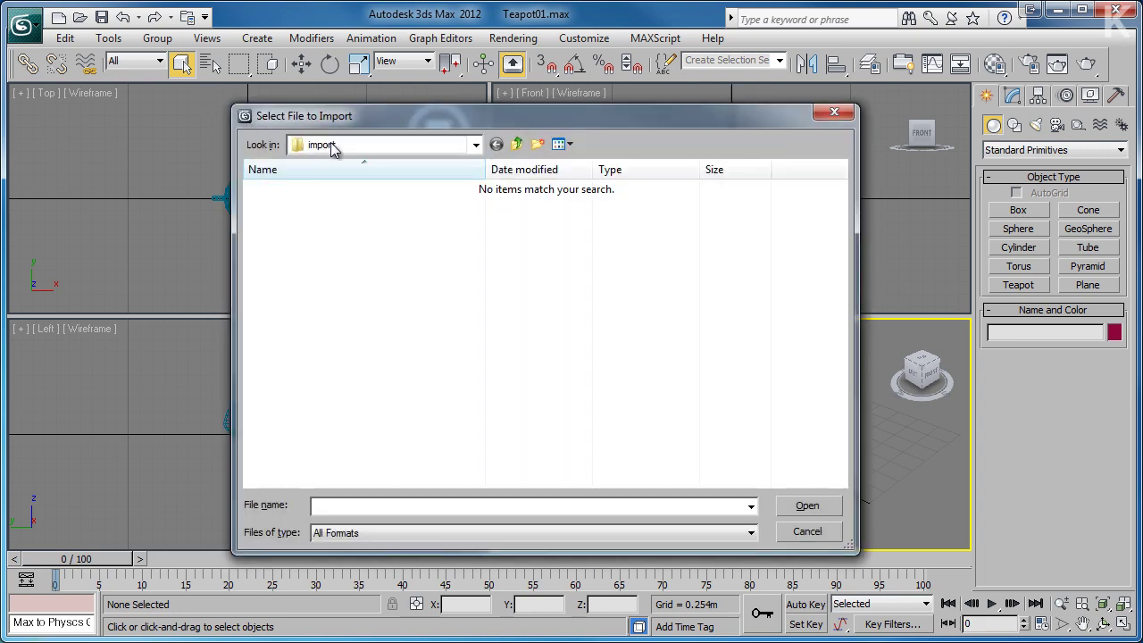
click(331, 147)
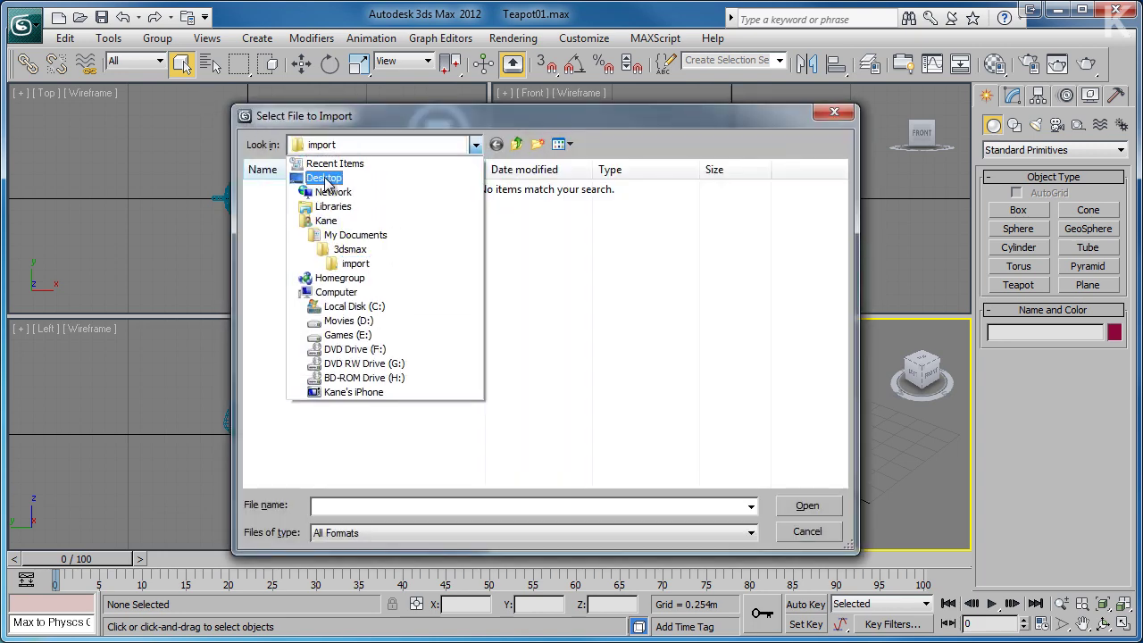
click(327, 177)
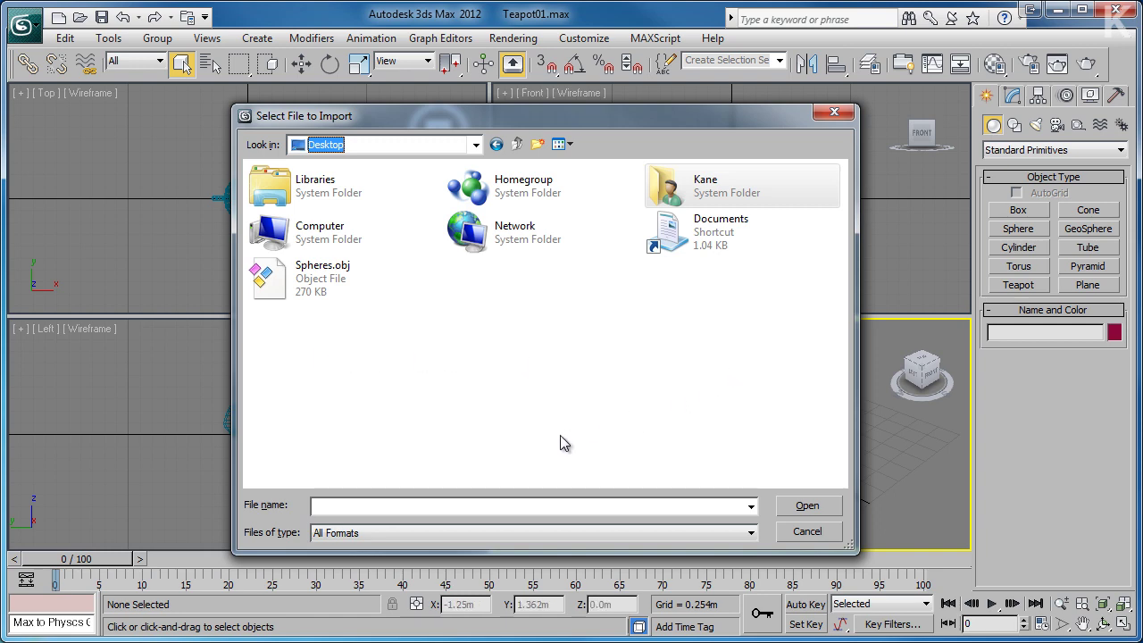
click(370, 534)
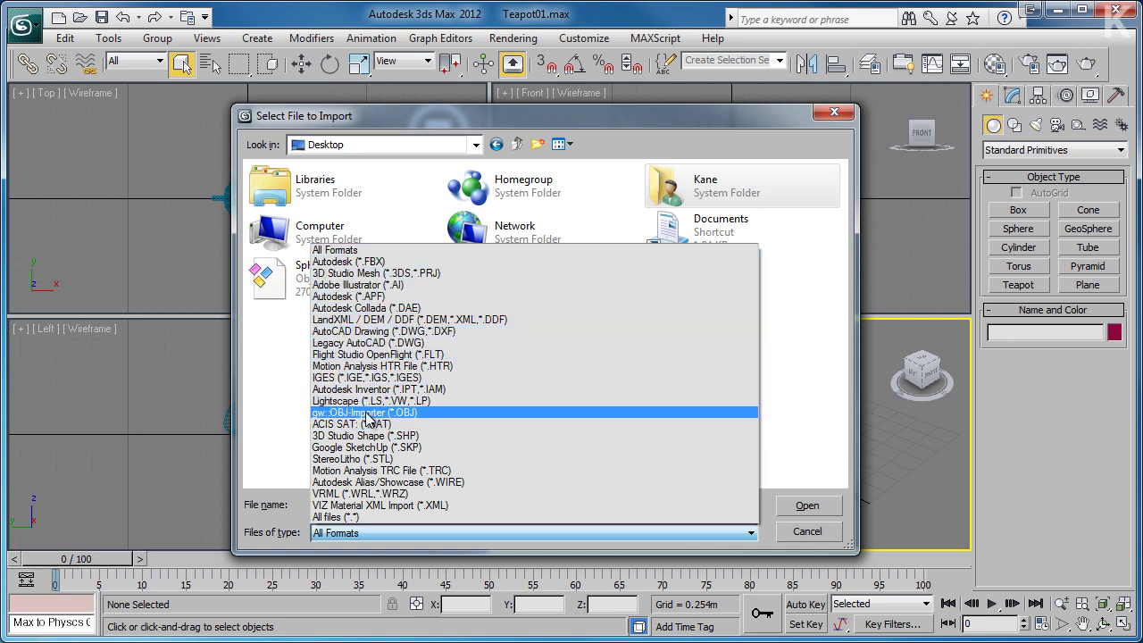
click(368, 415)
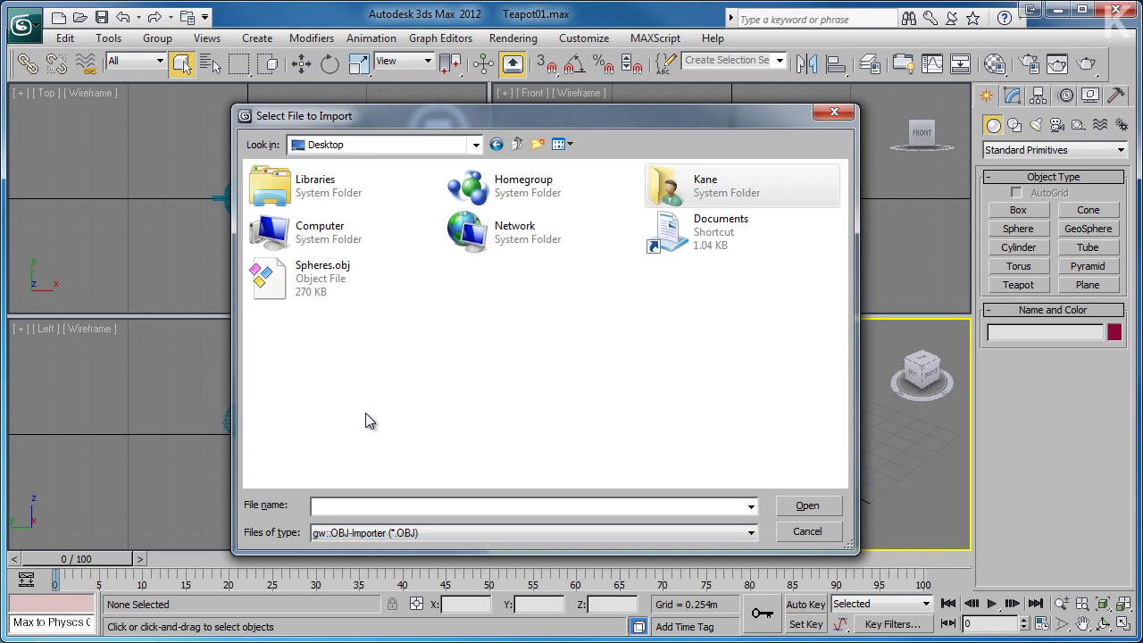
click(310, 288)
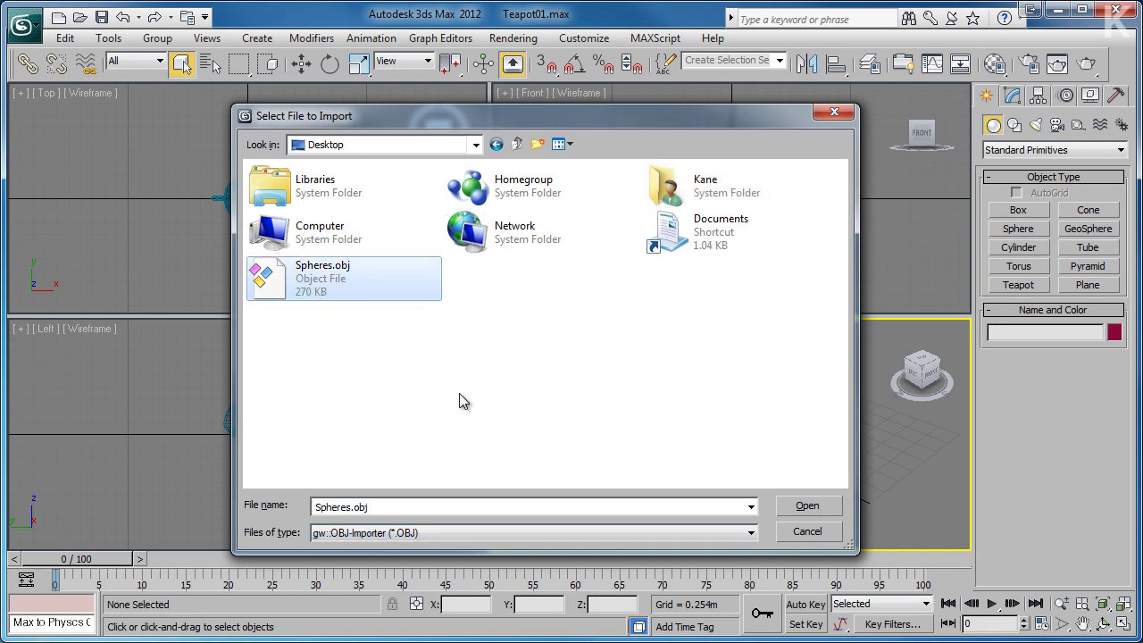
click(807, 506)
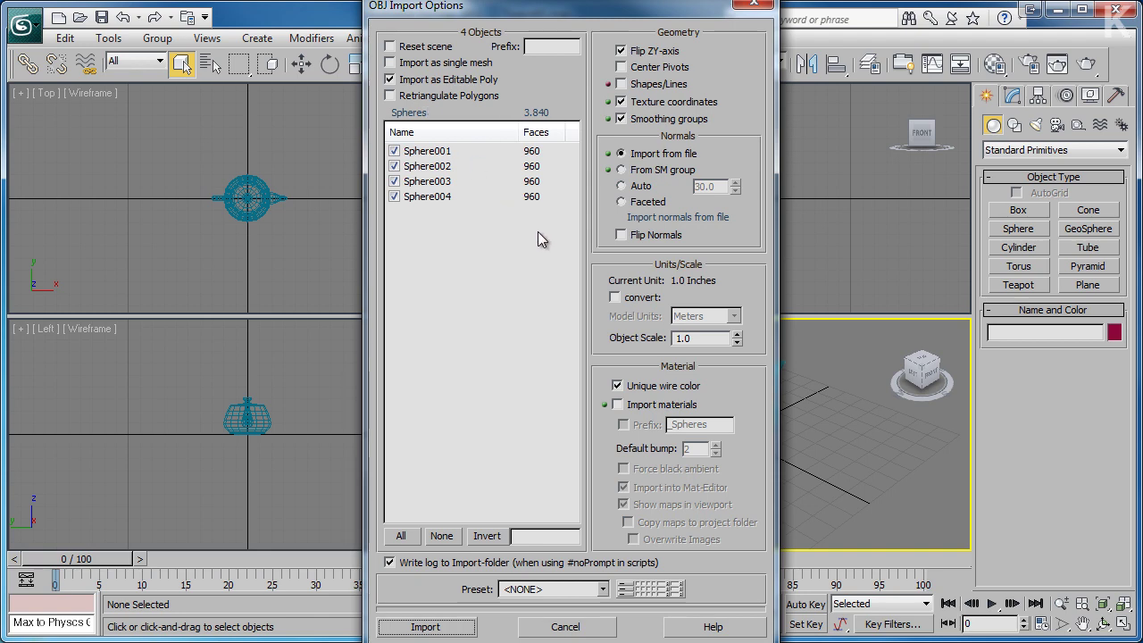
Look through the OBJ import presets, keep the preset at <NONE>, and import all four spheres
click(603, 589)
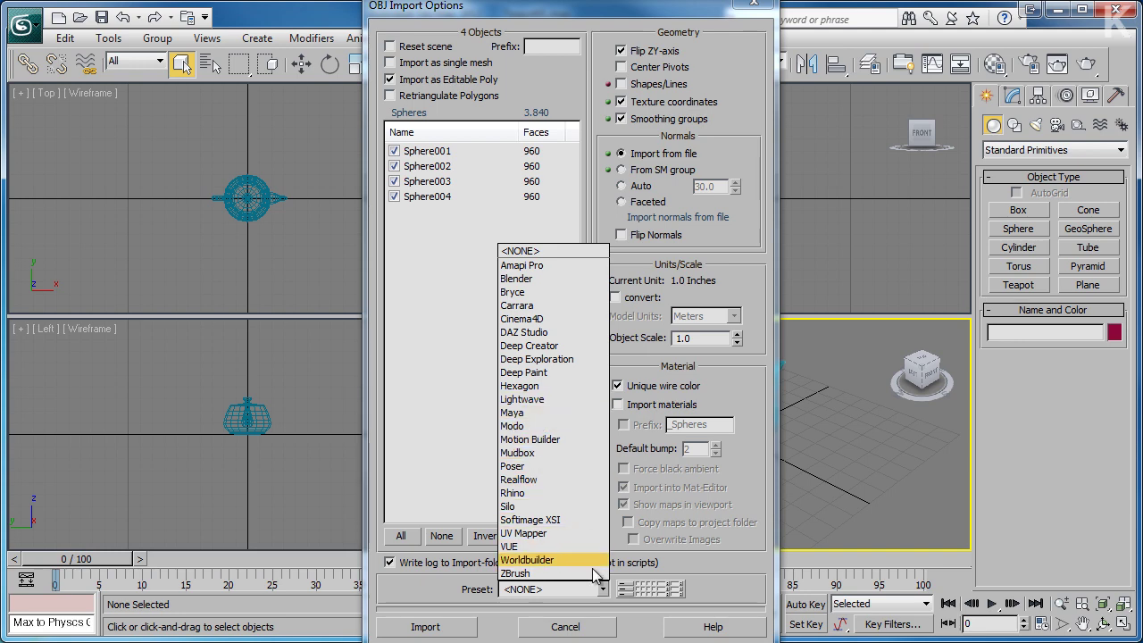
click(660, 576)
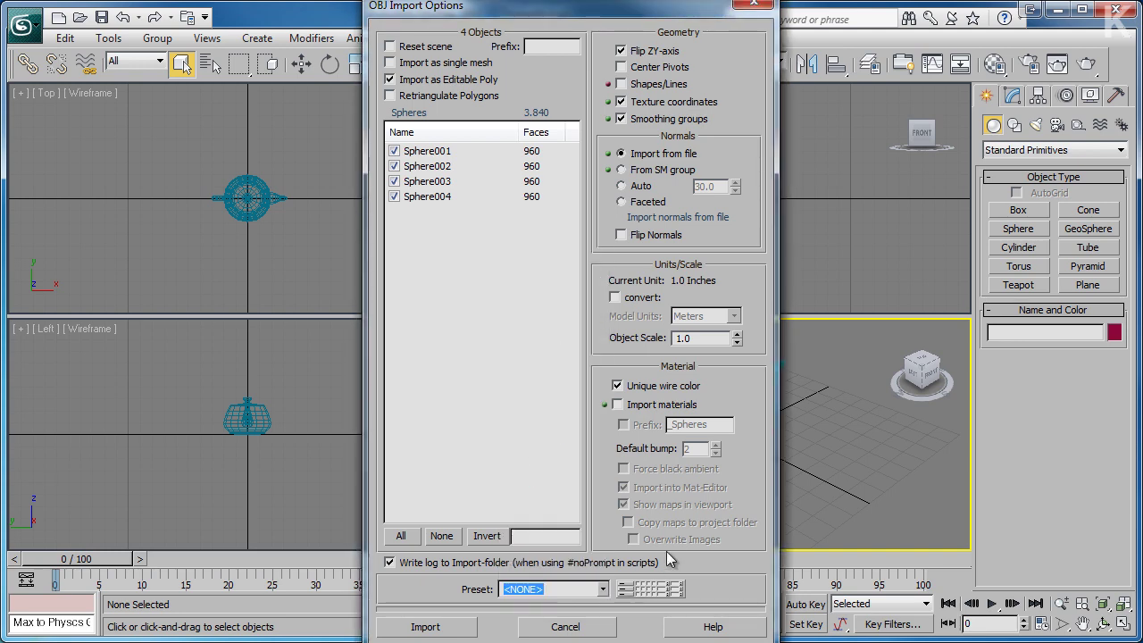
click(461, 629)
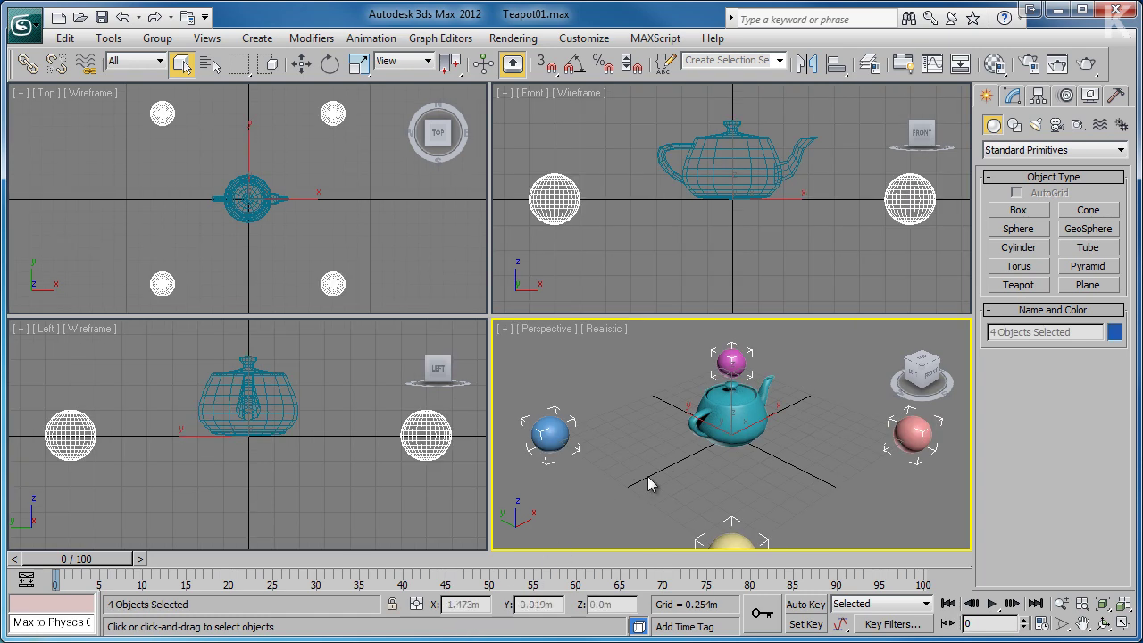
Select each of the four imported spheres in turn in the Perspective view, and clear the selection
click(547, 432)
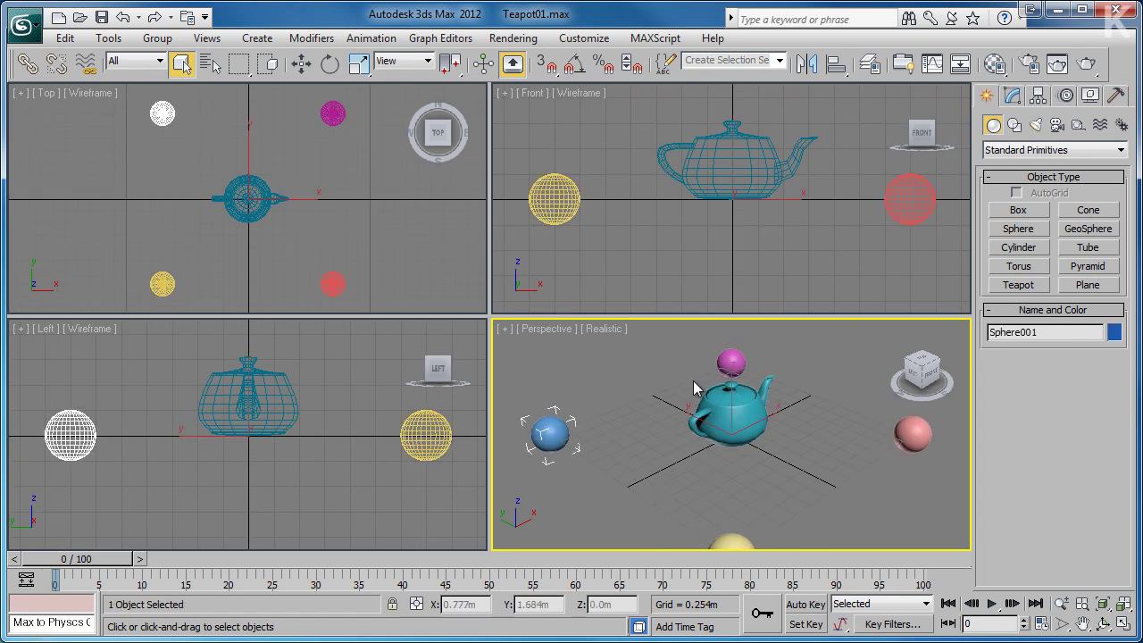
click(731, 358)
click(913, 434)
click(731, 541)
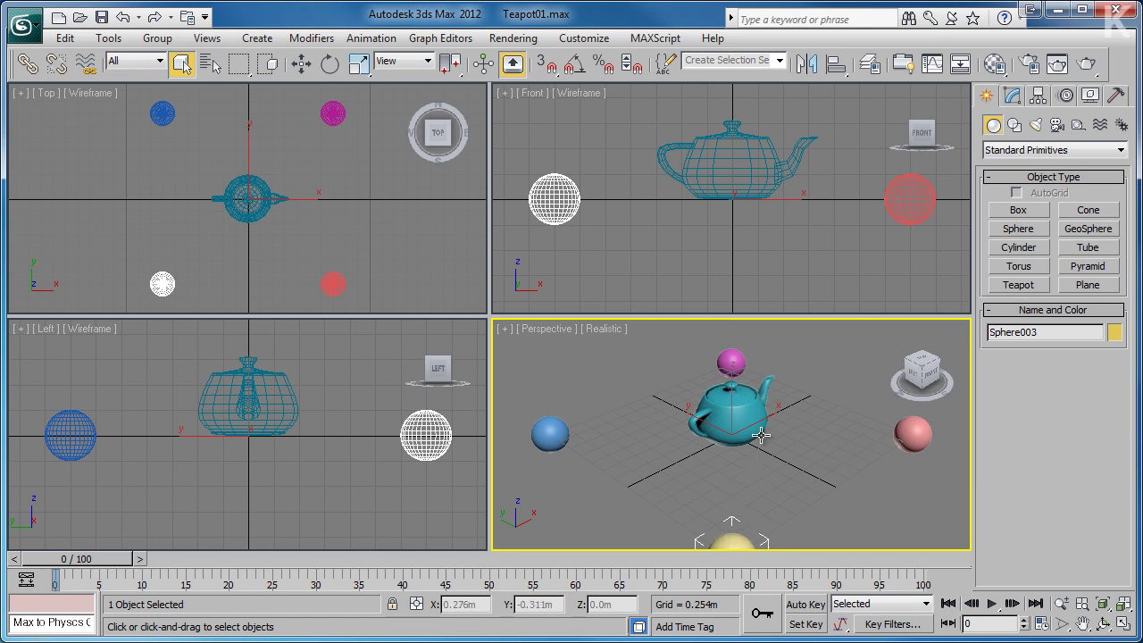
click(865, 475)
drag(945, 534, 719, 371)
click(571, 338)
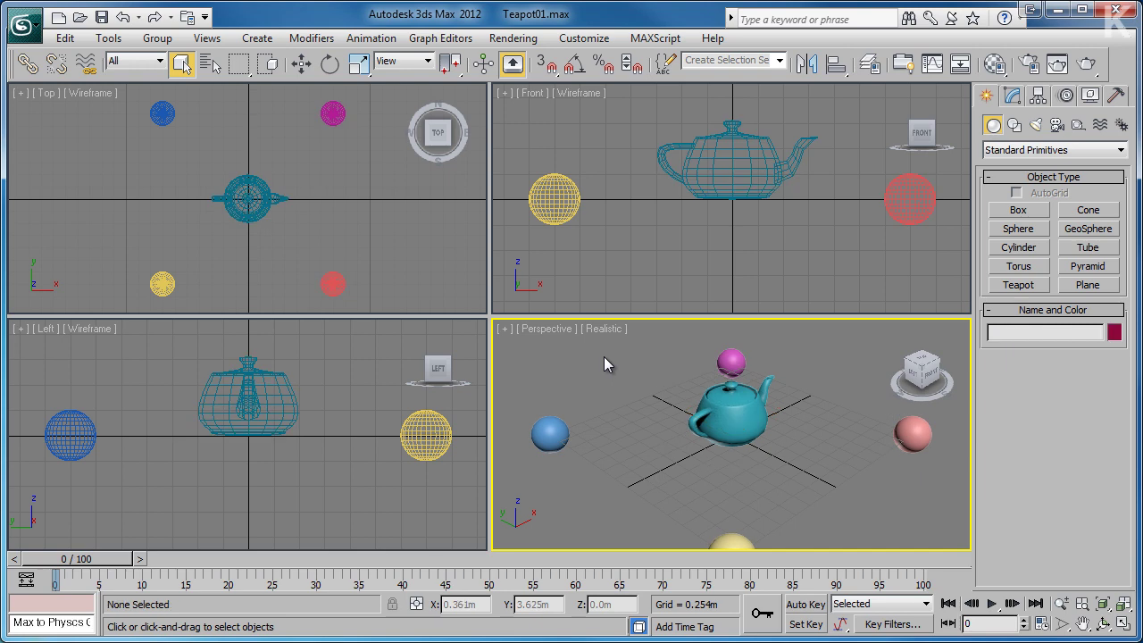
Start exporting the whole scene to the Desktop as Scene in the Autodesk (*.FBX) format
click(22, 25)
mouse_move(61, 308)
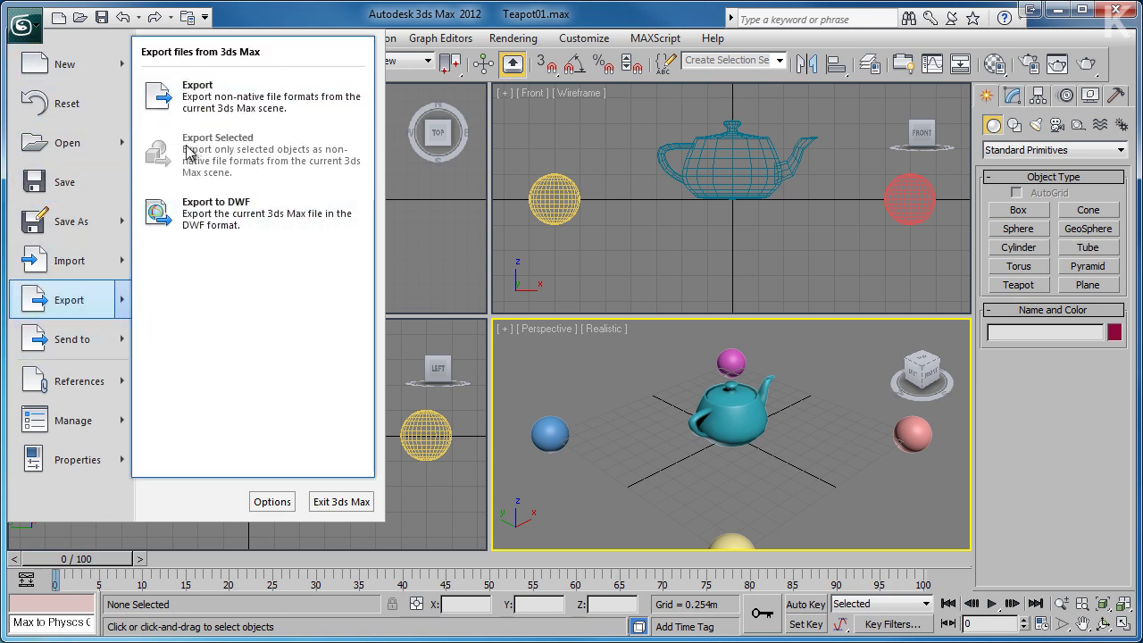
click(231, 114)
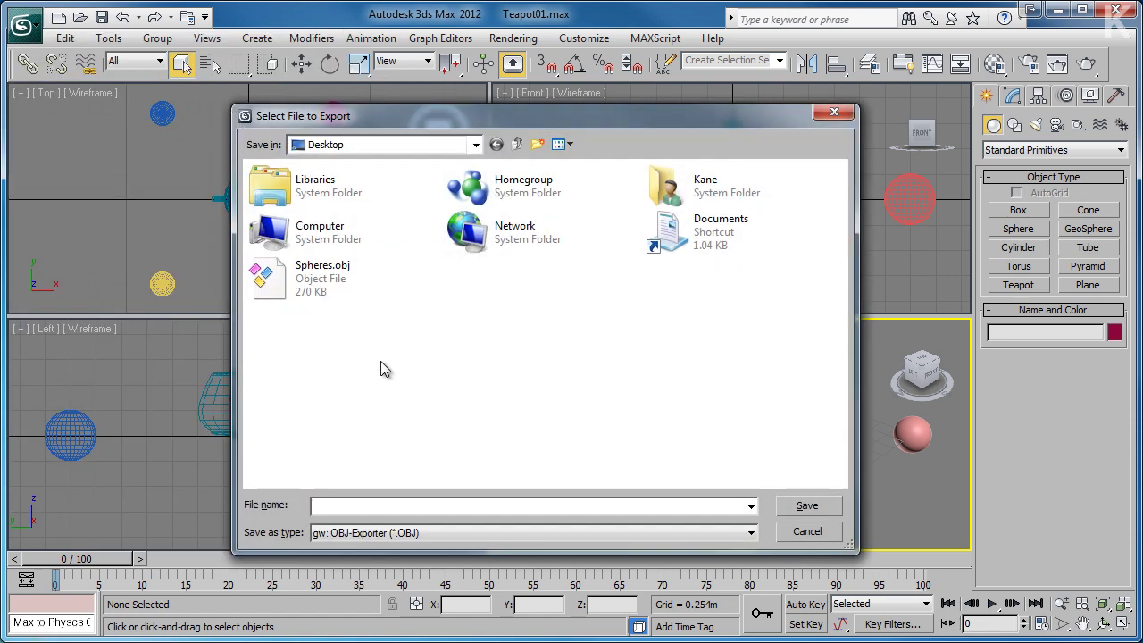
click(420, 533)
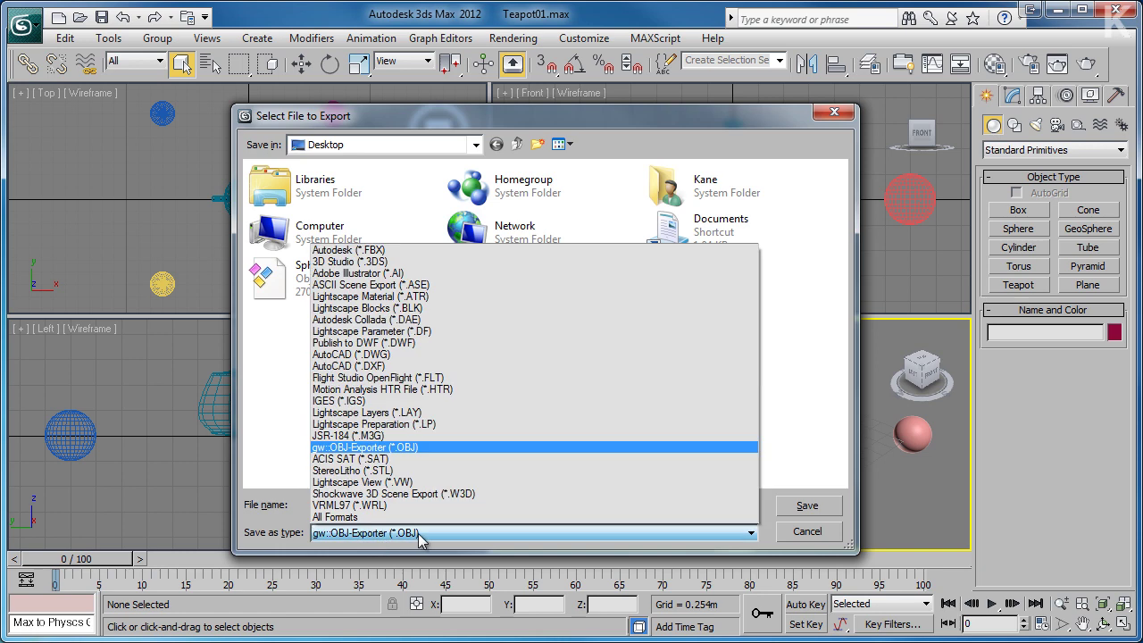
click(389, 250)
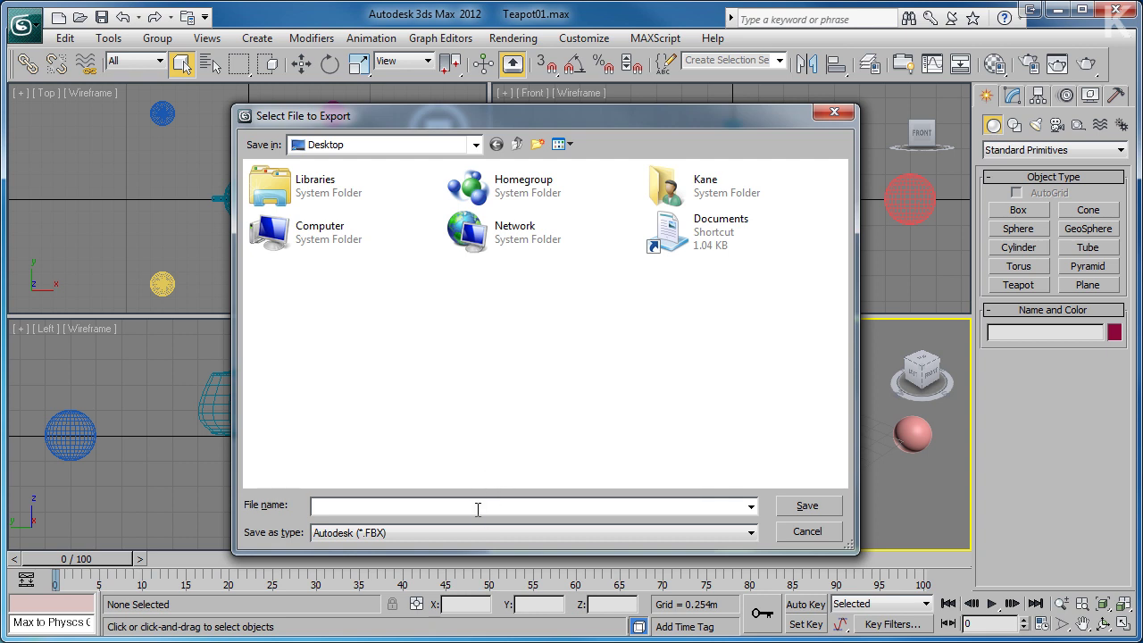
text(Scene)
click(809, 505)
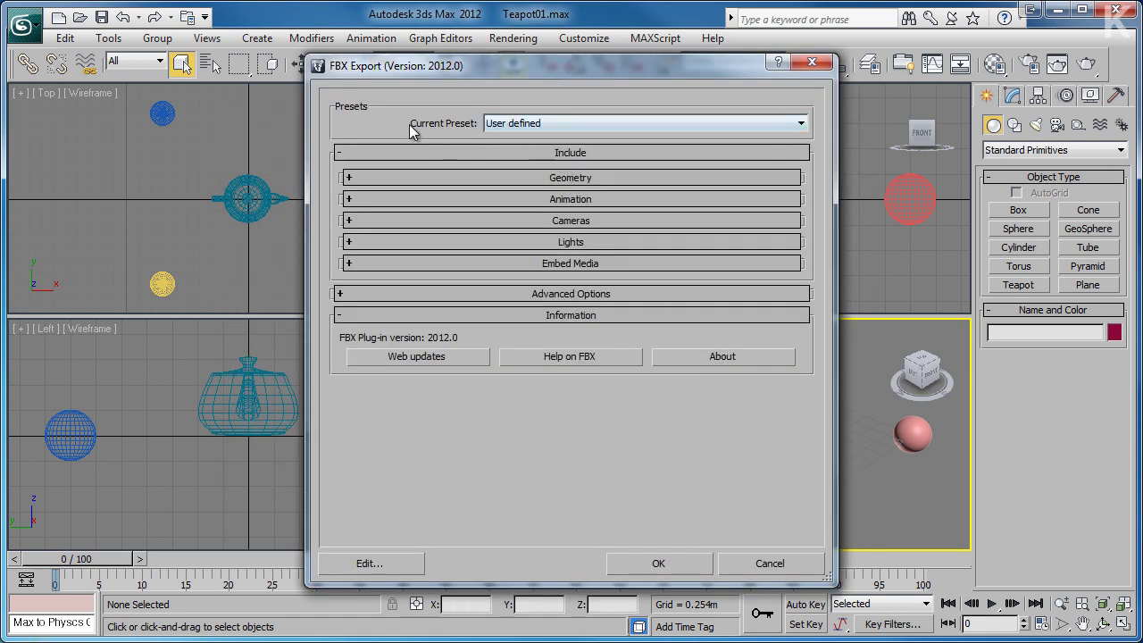
Review the Geometry and Animation options of the FBX export, and complete the export with the settings as they are
click(348, 179)
click(347, 384)
scroll(350, 393, down, 3)
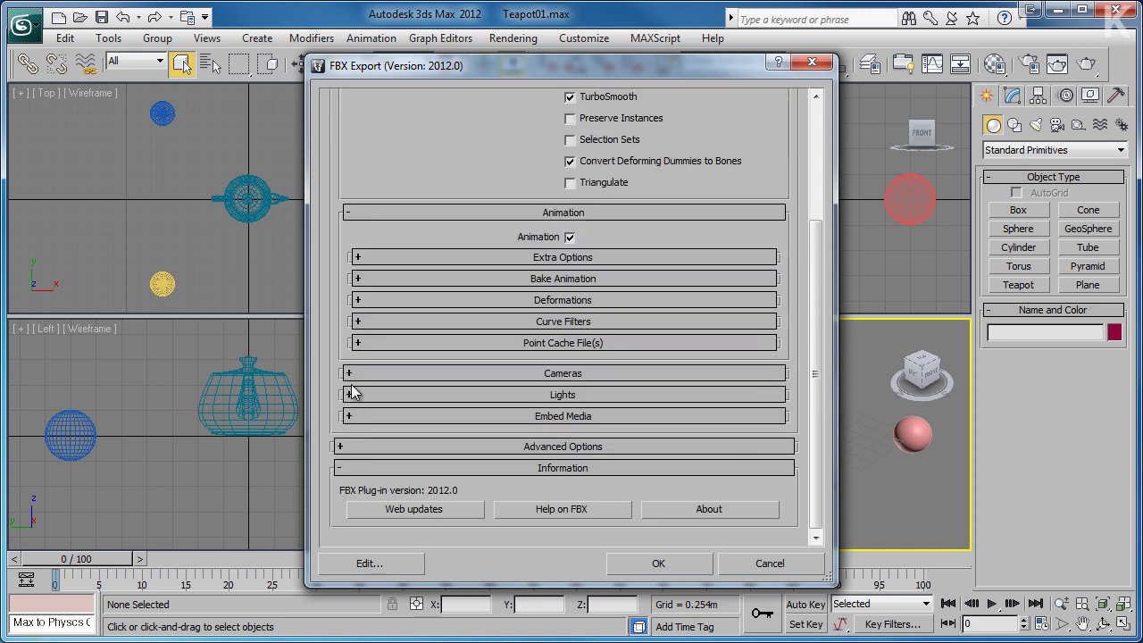
scroll(361, 347, up, 3)
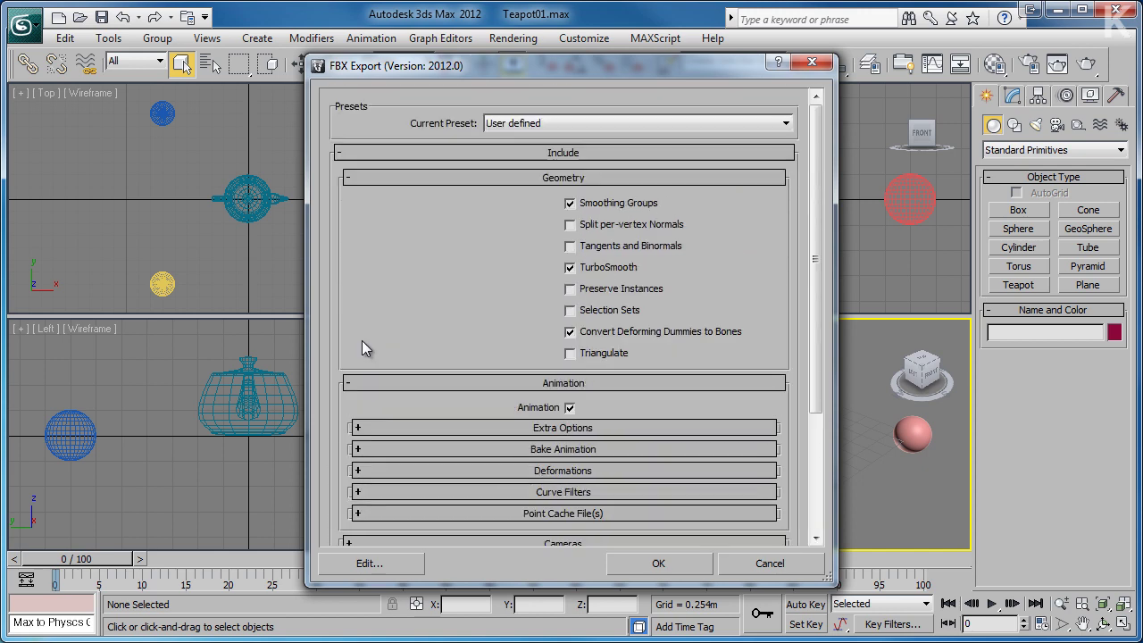
click(349, 178)
click(349, 200)
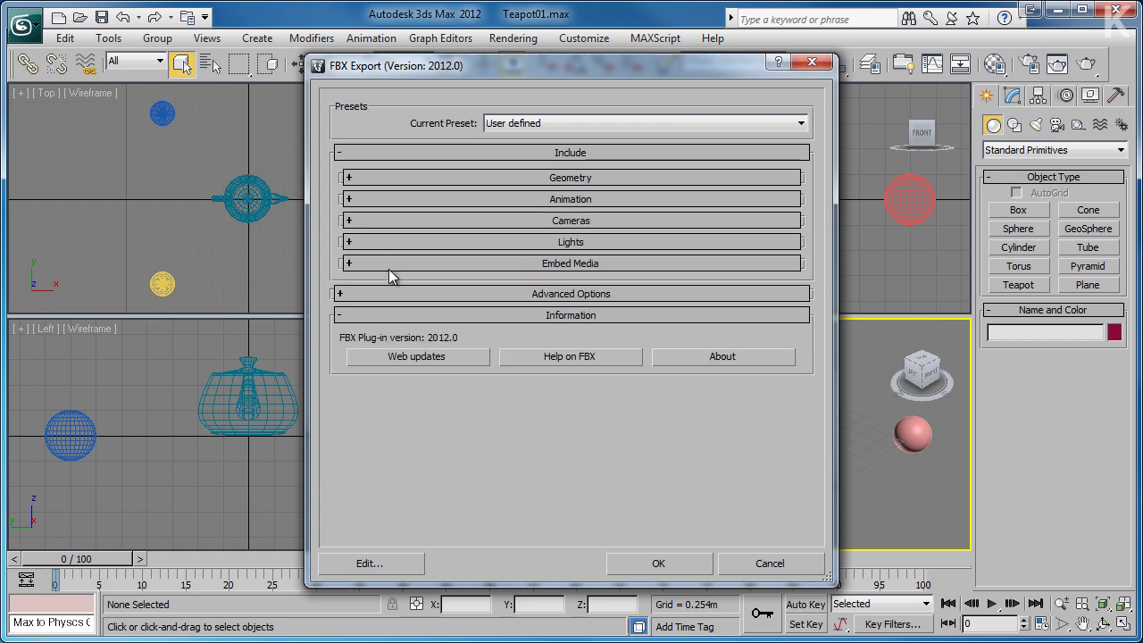
click(662, 563)
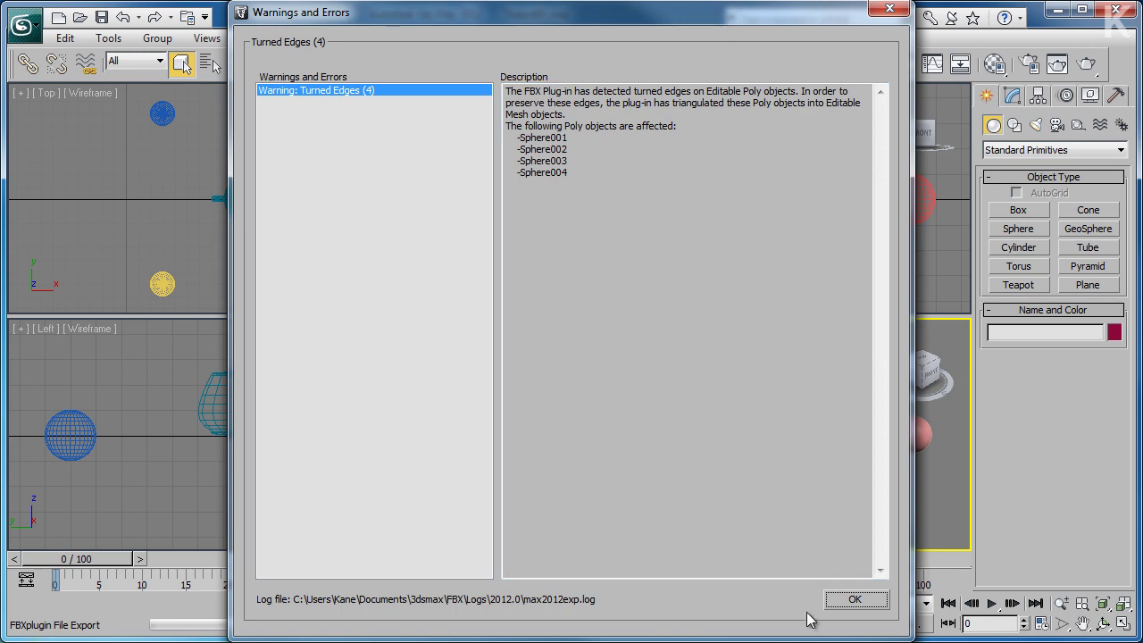
click(855, 601)
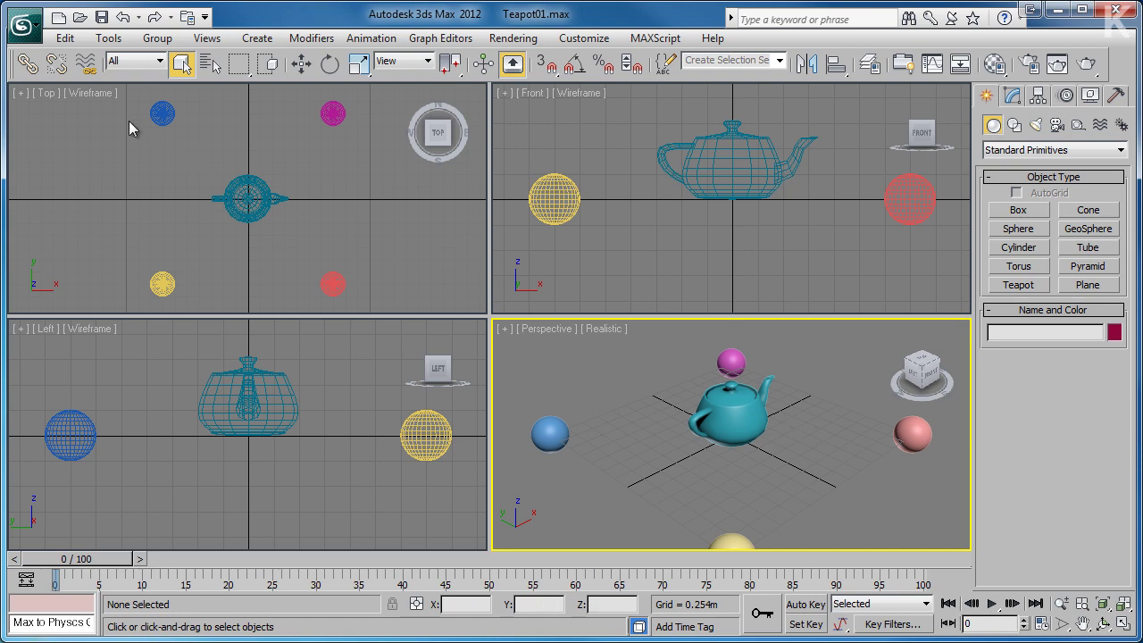
Reset 3ds Max to an empty scene without saving the changes
click(27, 29)
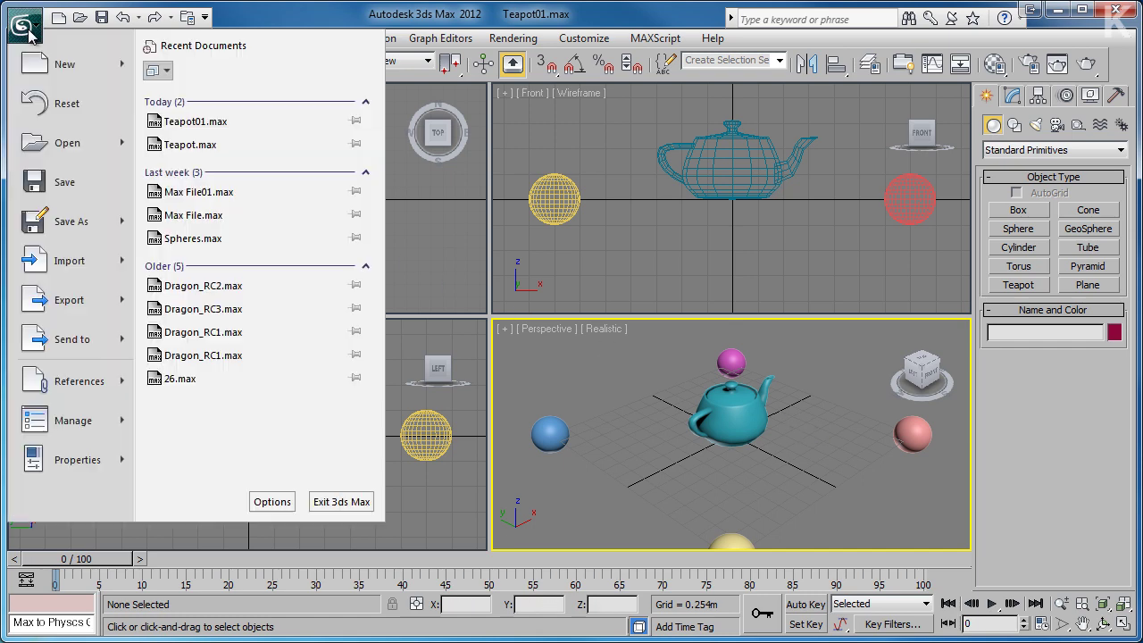
click(49, 107)
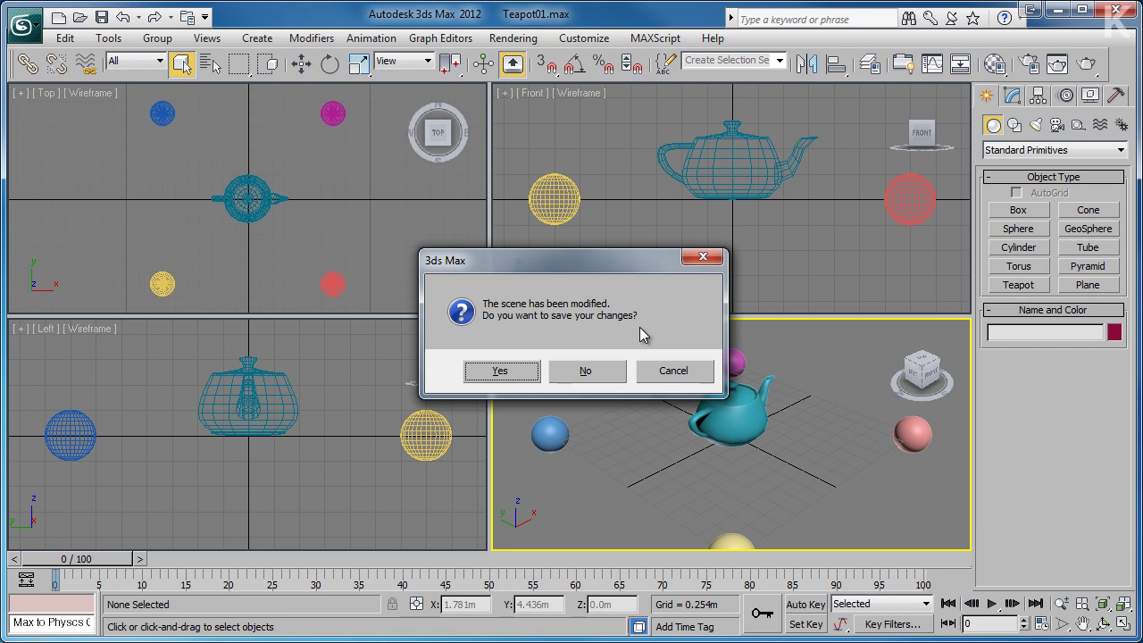
click(578, 375)
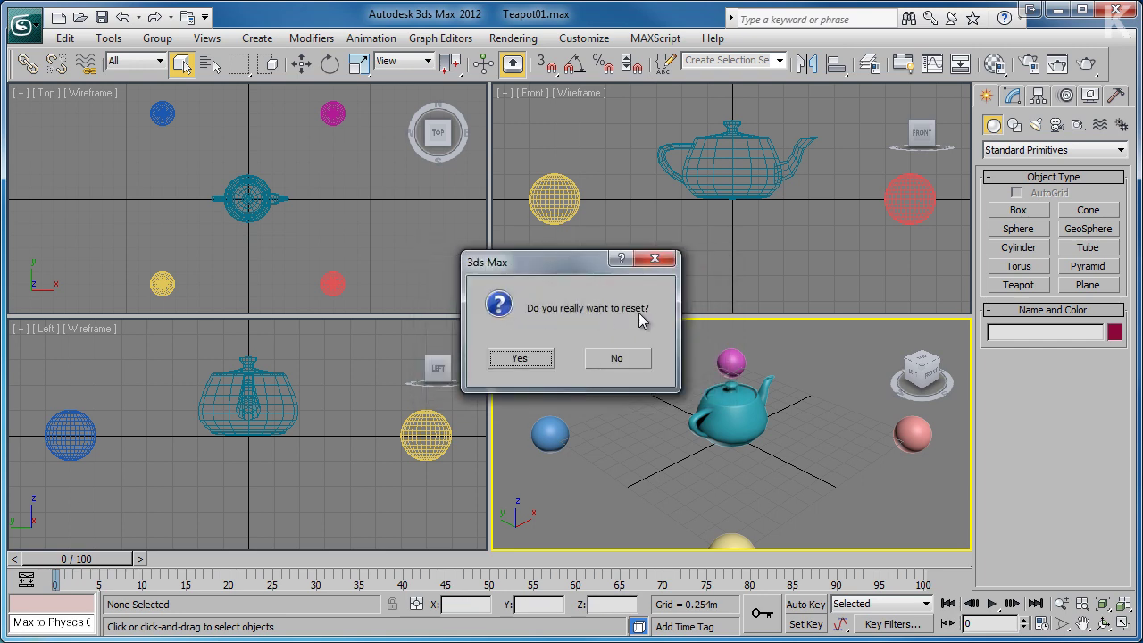
click(523, 358)
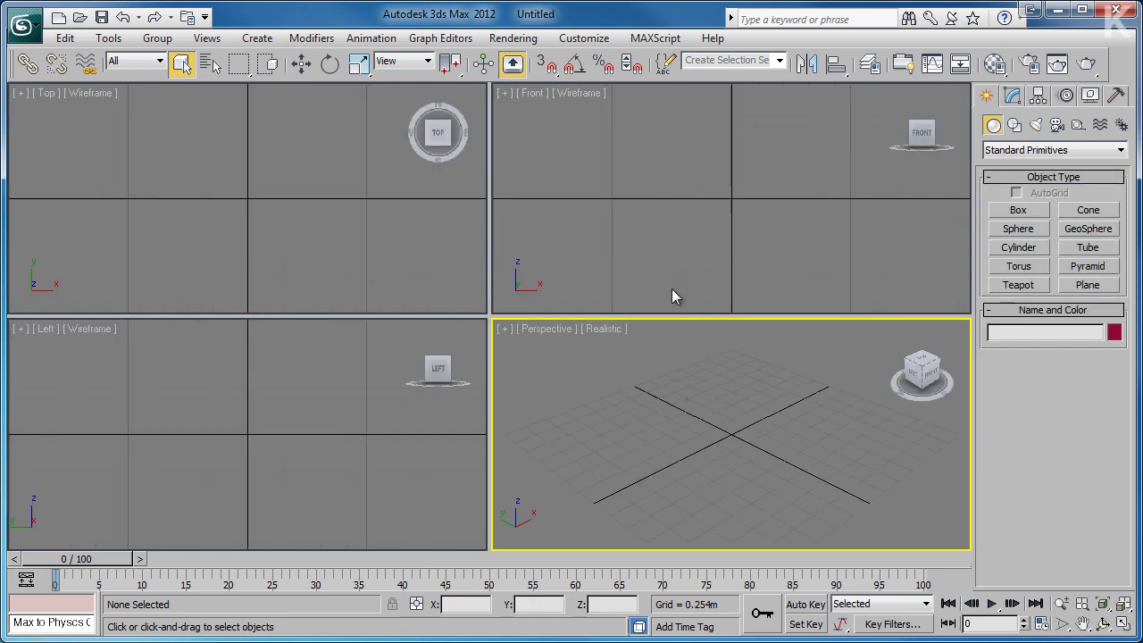
Start importing Scene.FBX from the Desktop, with the file type set to All Formats
click(24, 26)
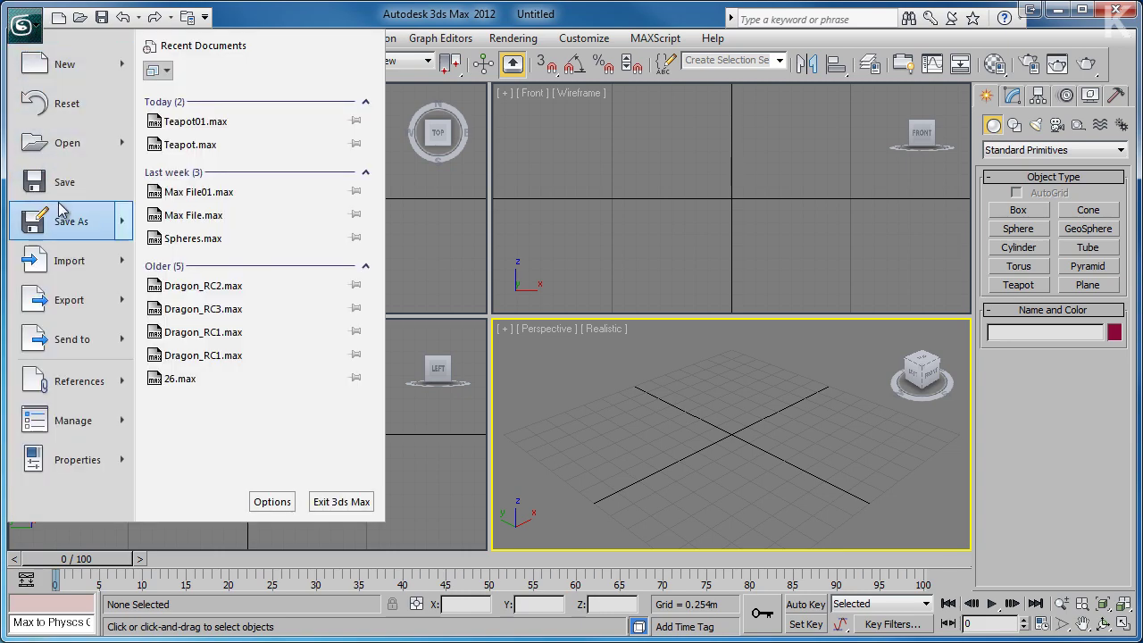
mouse_move(77, 258)
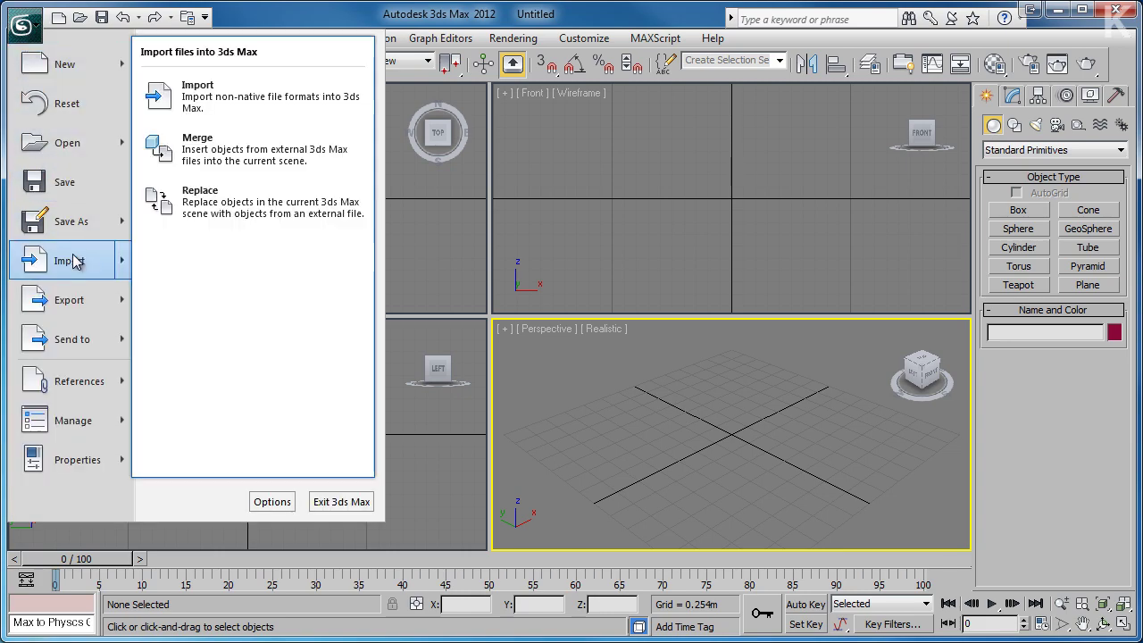
click(208, 105)
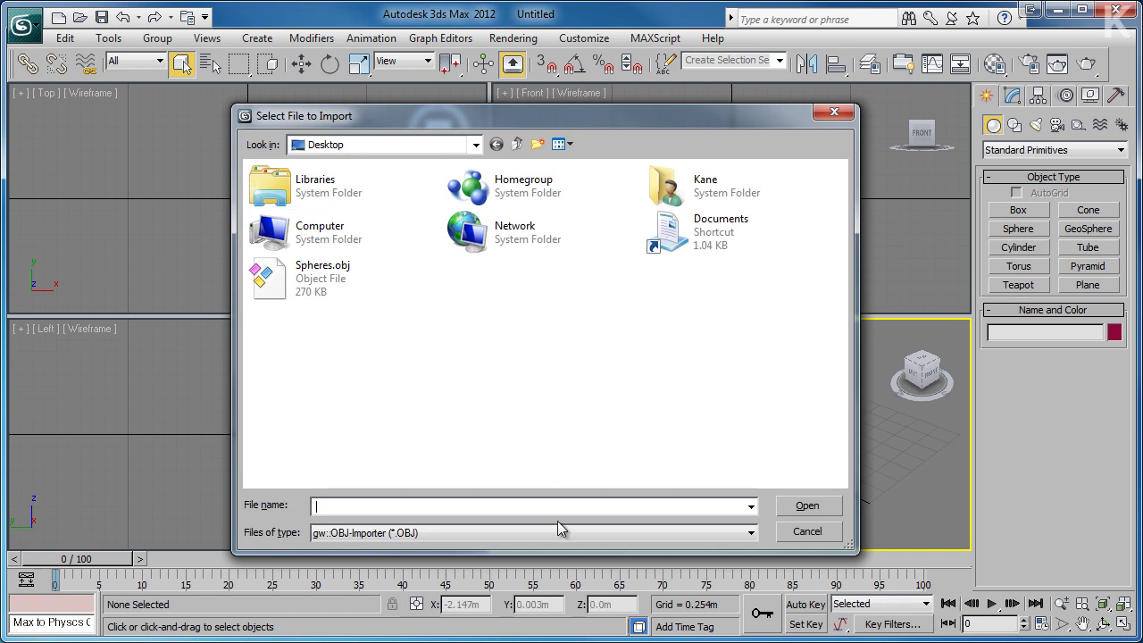
click(558, 533)
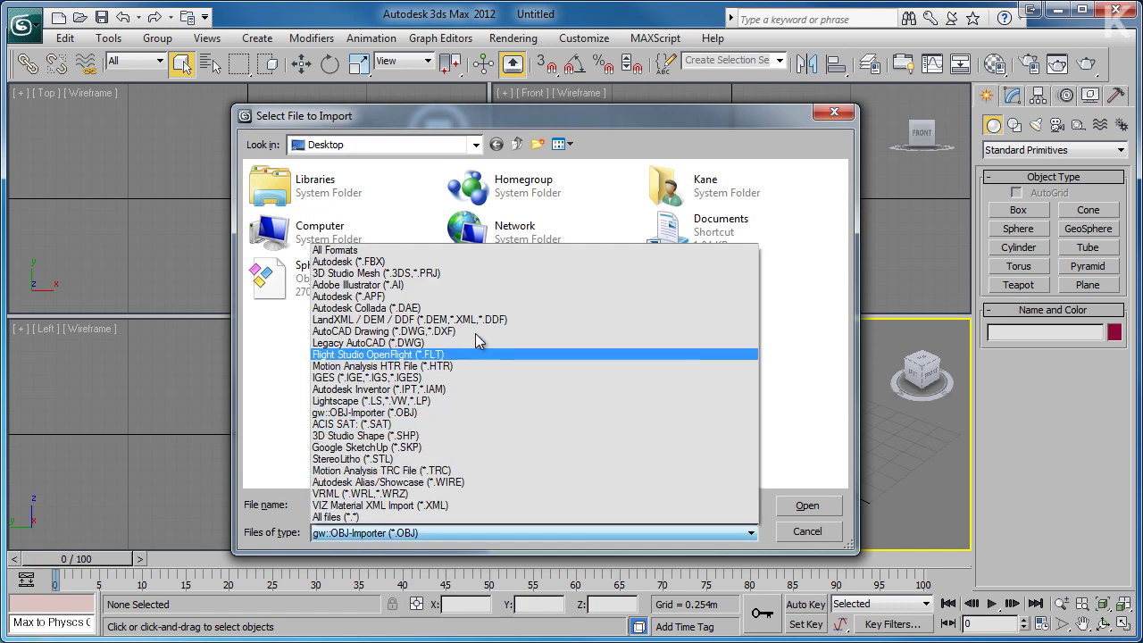
click(449, 253)
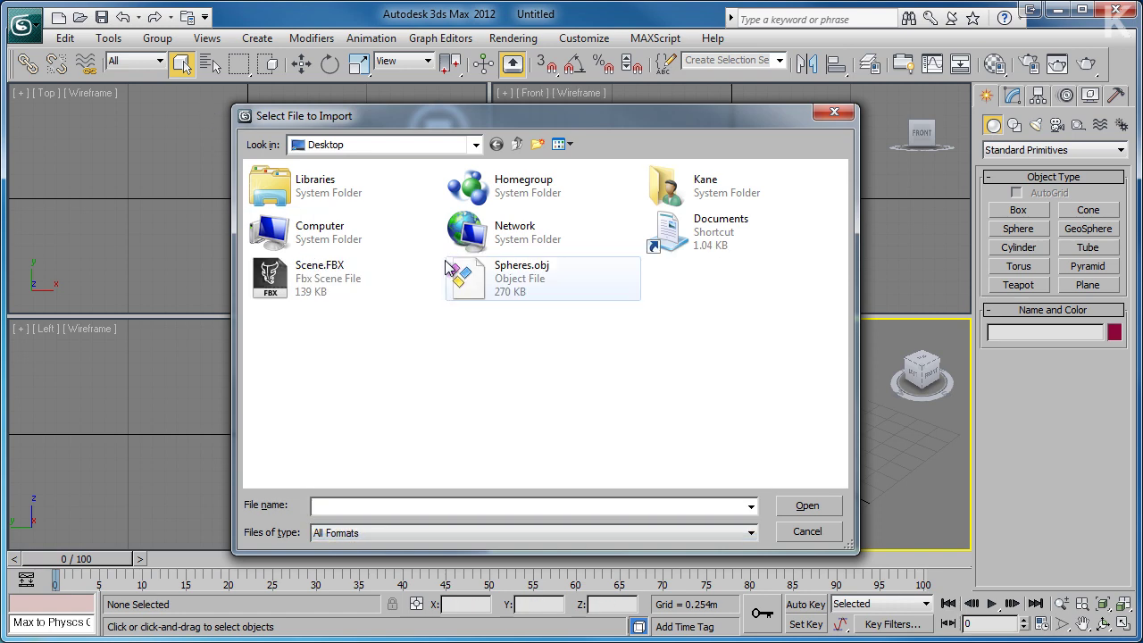
click(326, 284)
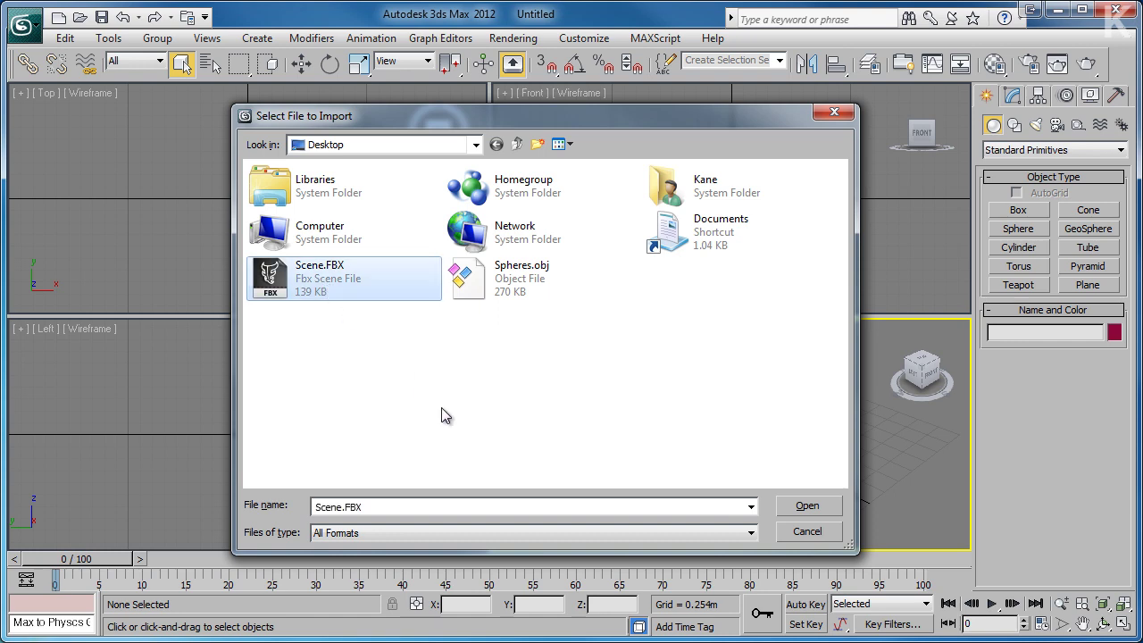
click(808, 506)
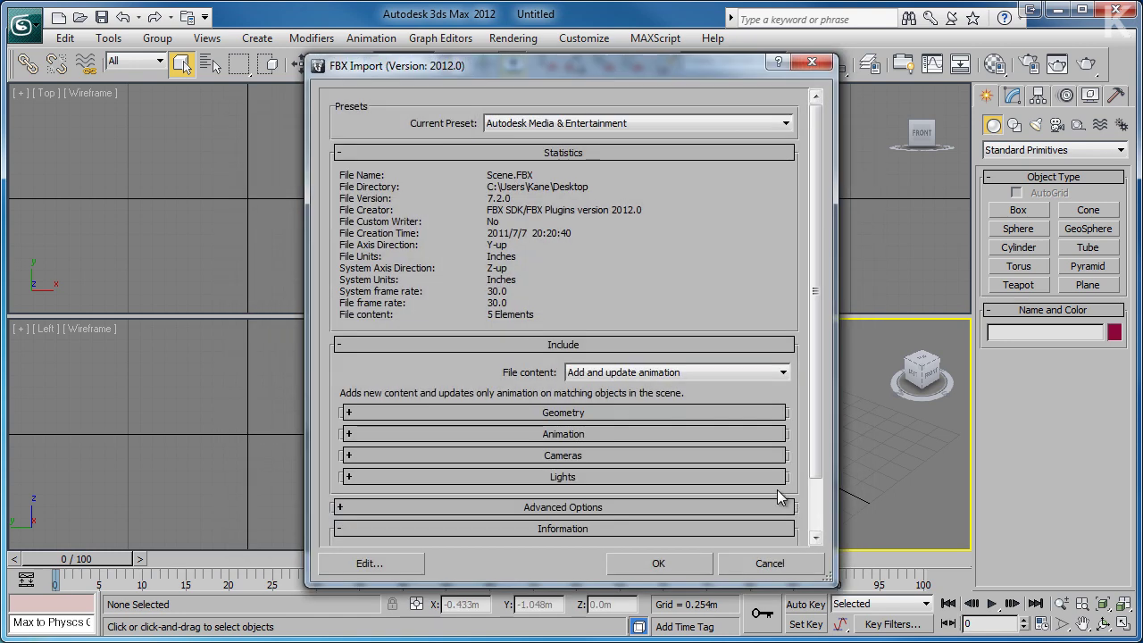
Complete the FBX import with the Autodesk Media & Entertainment preset as it is, and deselect the imported objects
drag(814, 270, 814, 240)
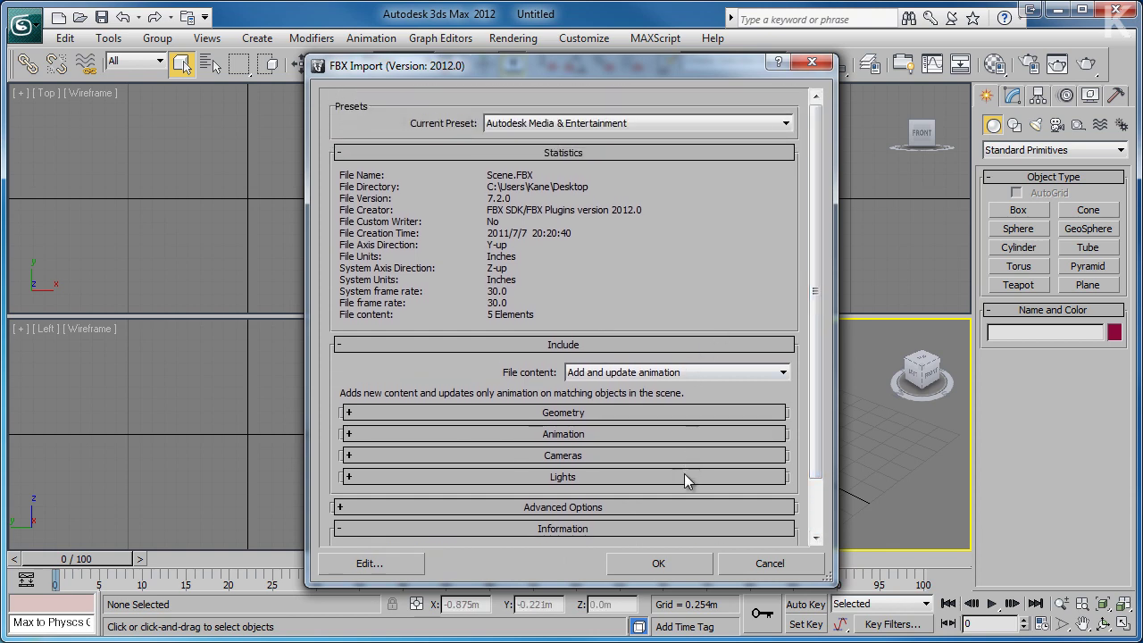
click(682, 561)
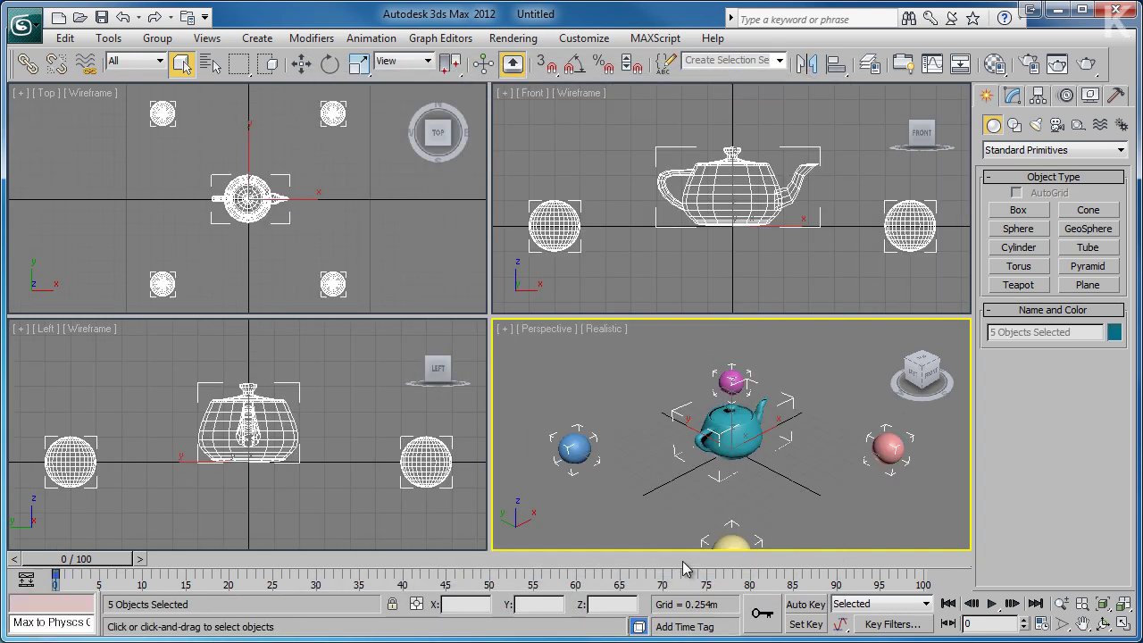
click(821, 497)
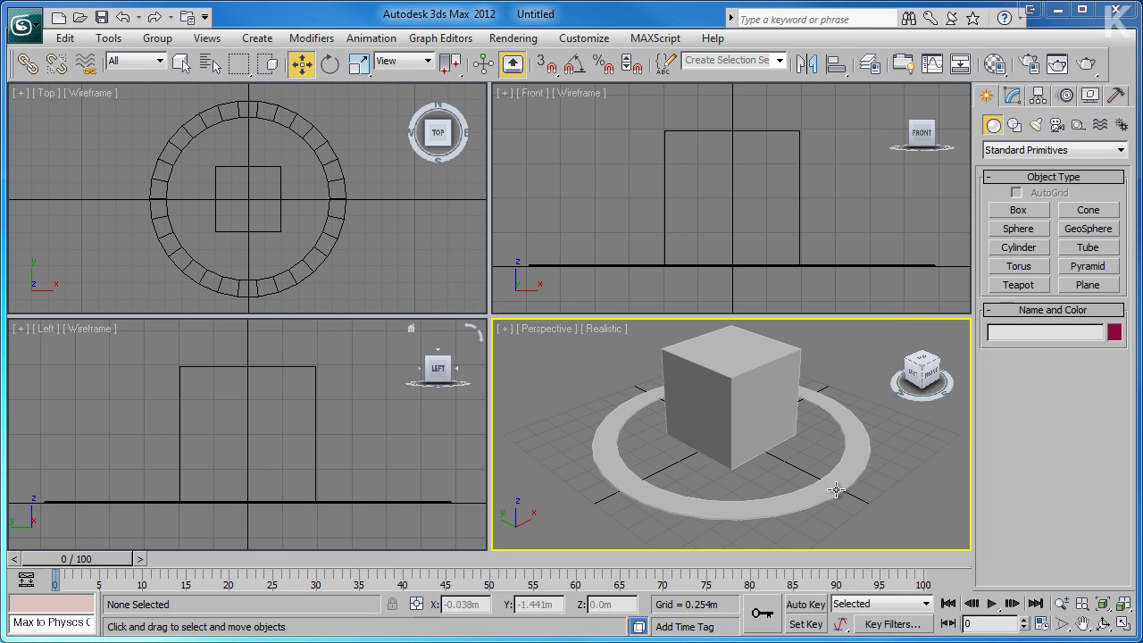
Turn the Perspective view with the ViewCube to look from the bottom, and return it to the Home view
drag(936, 374, 897, 390)
click(910, 382)
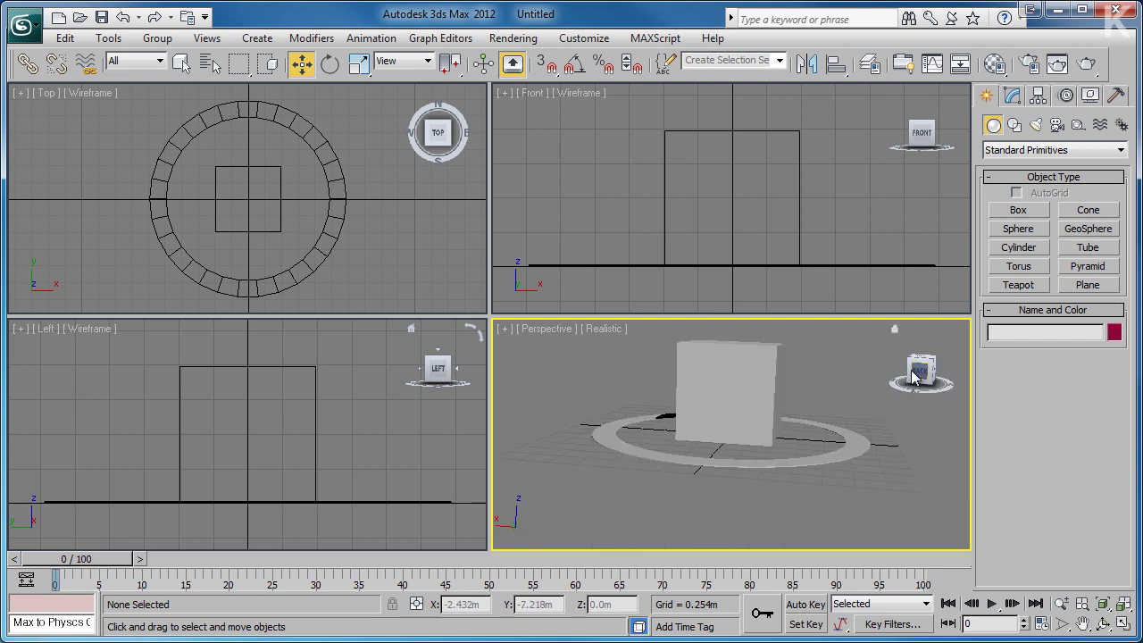
click(910, 383)
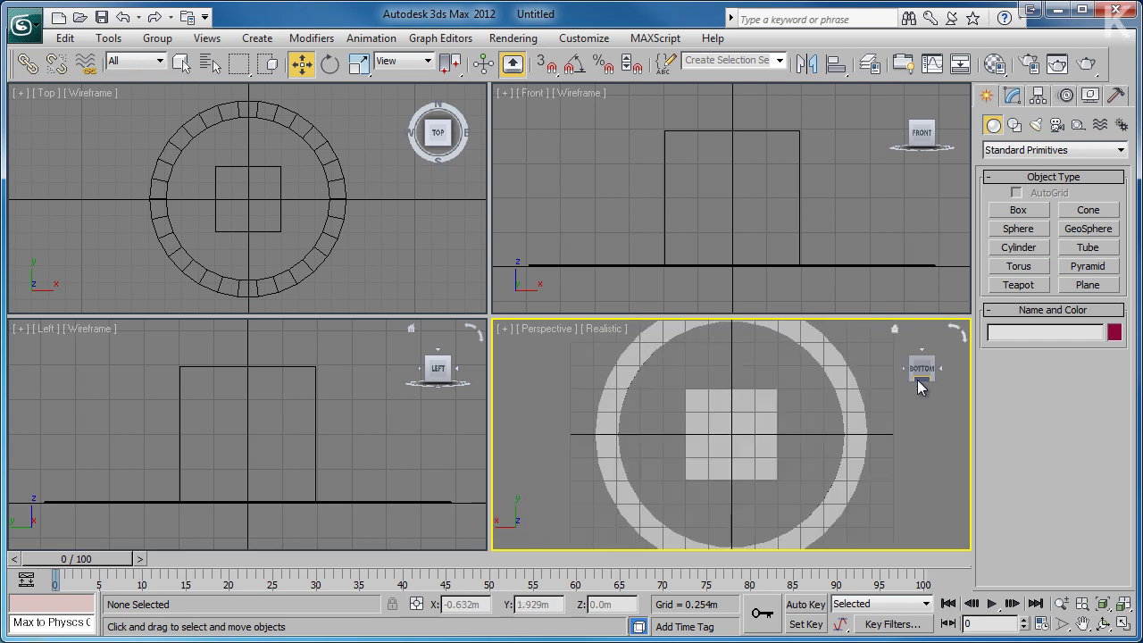
click(895, 329)
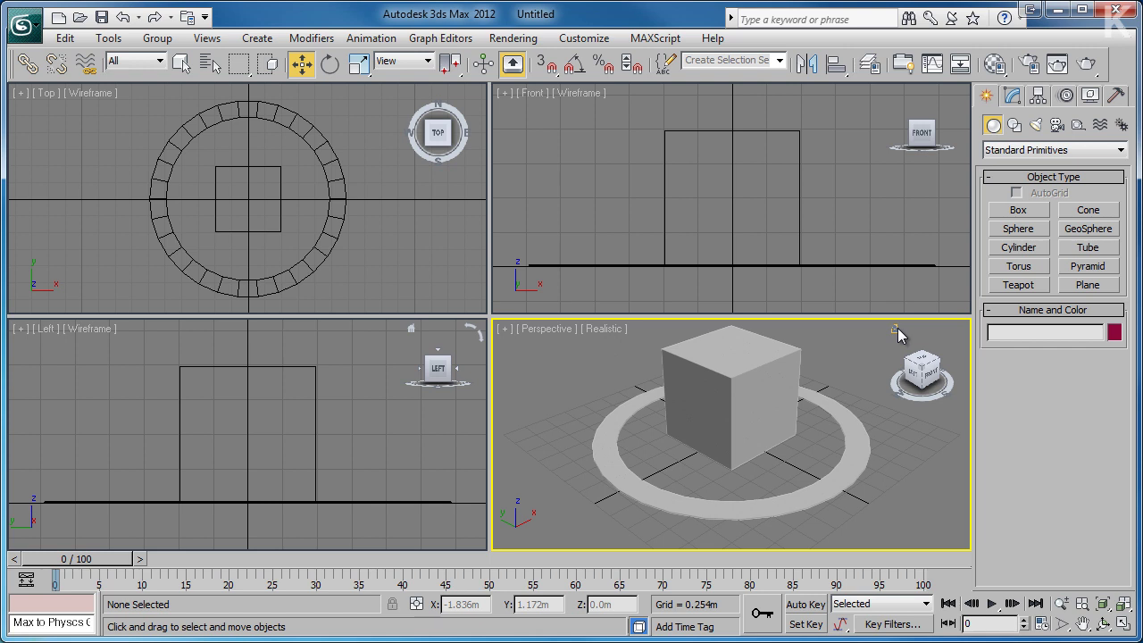
Turn off Show the ViewCube in the ViewCube configuration, and activate each of the four viewports in turn
right_click(922, 370)
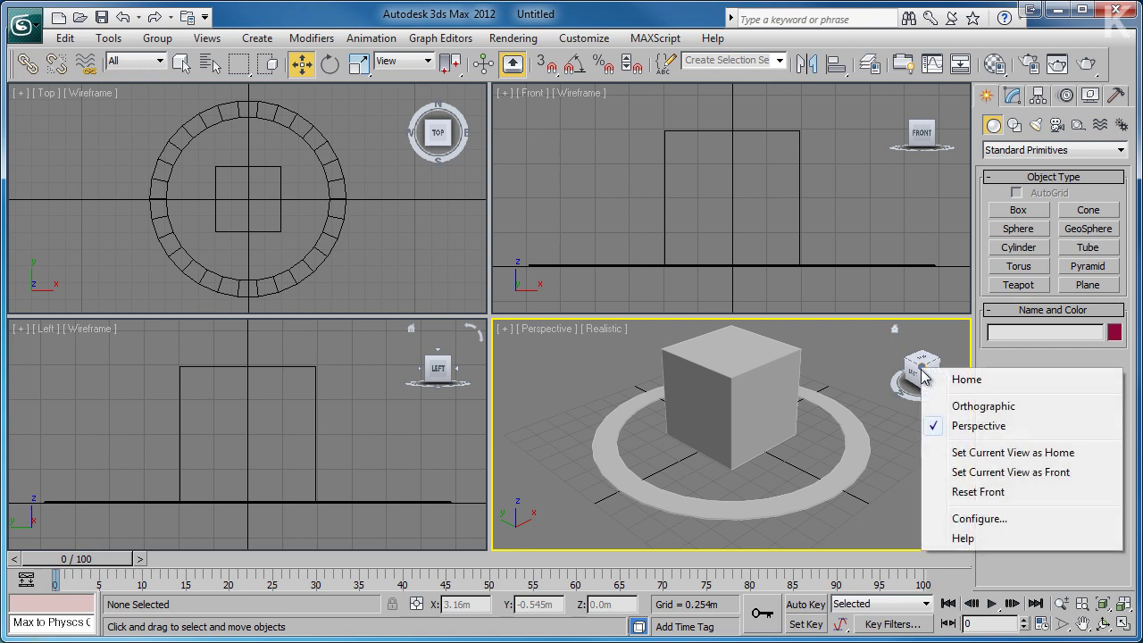
click(966, 516)
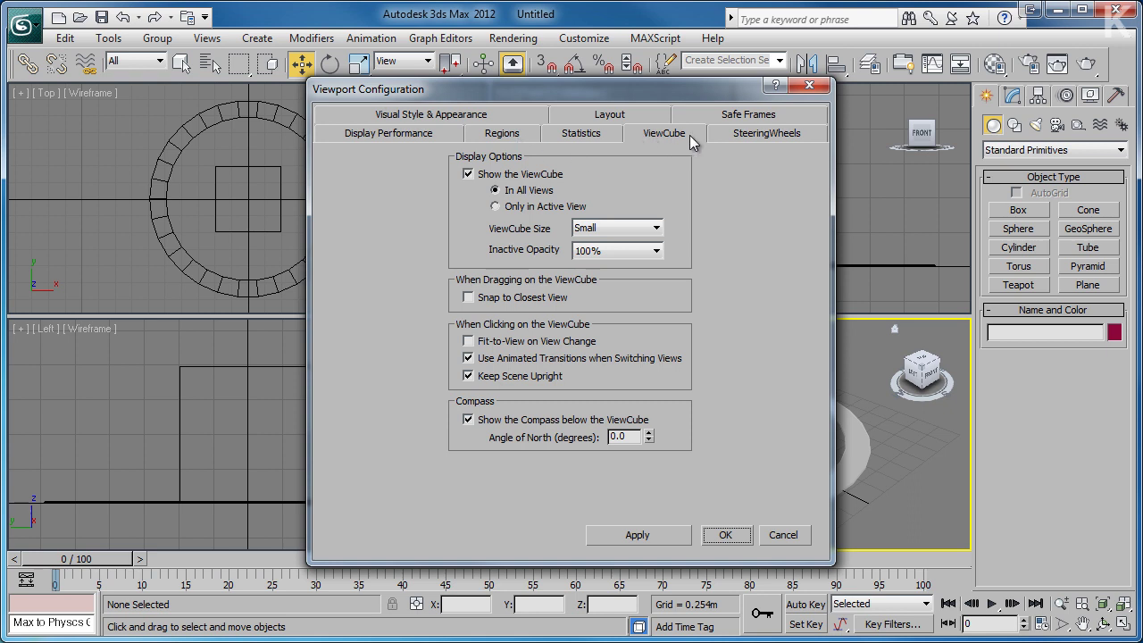
click(491, 176)
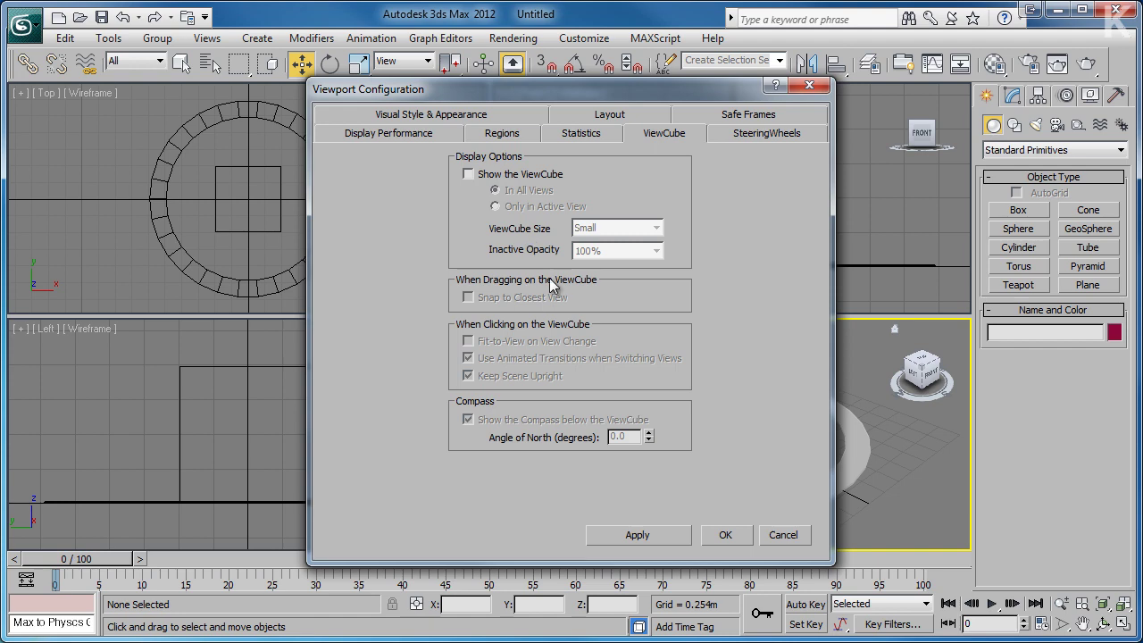
click(638, 535)
click(722, 537)
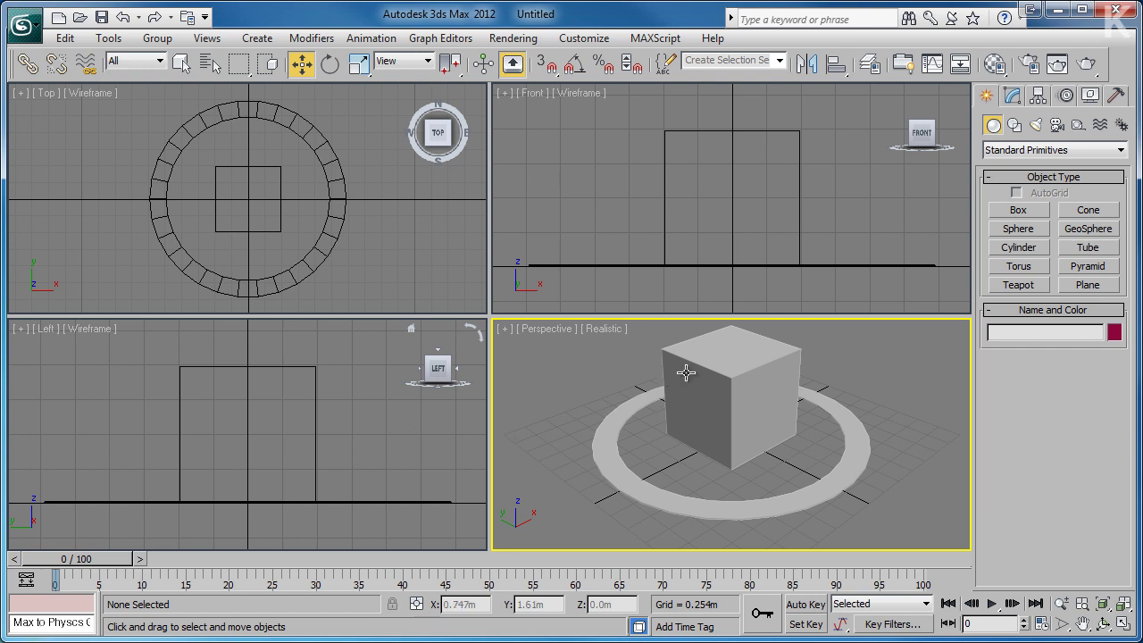
click(642, 209)
click(386, 209)
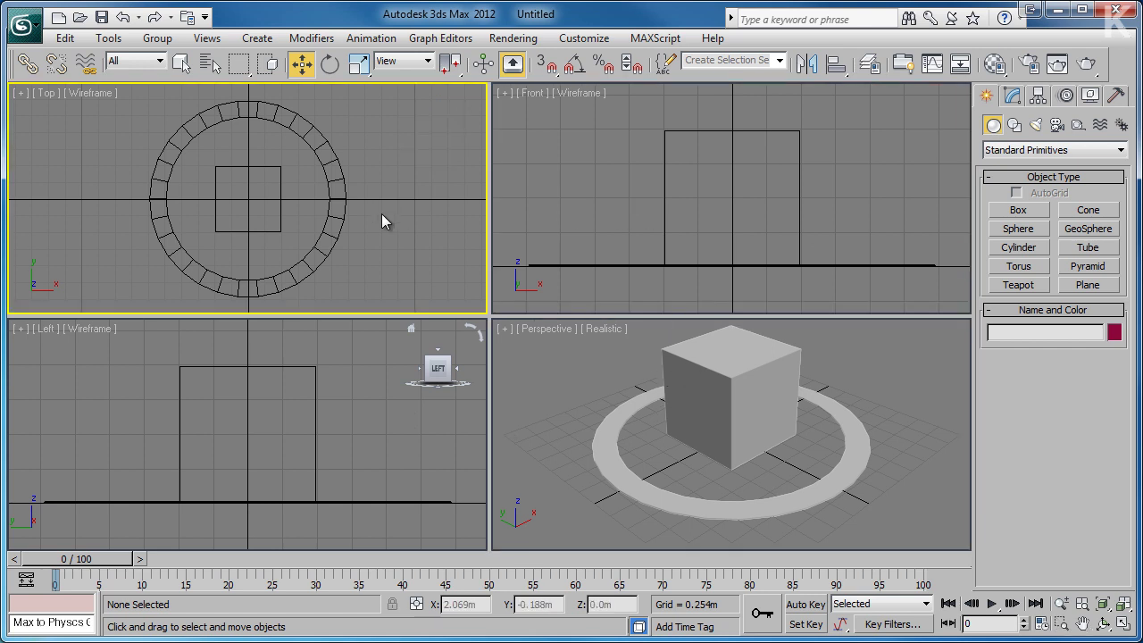
click(374, 418)
click(681, 449)
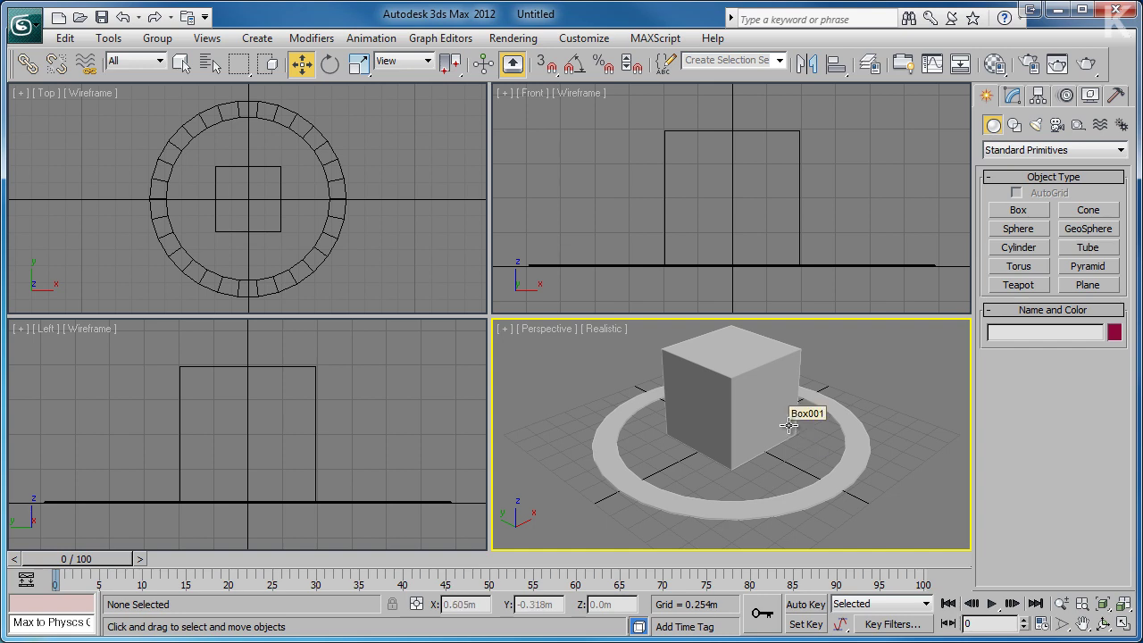
Switch the display of the ViewCube back on
click(210, 39)
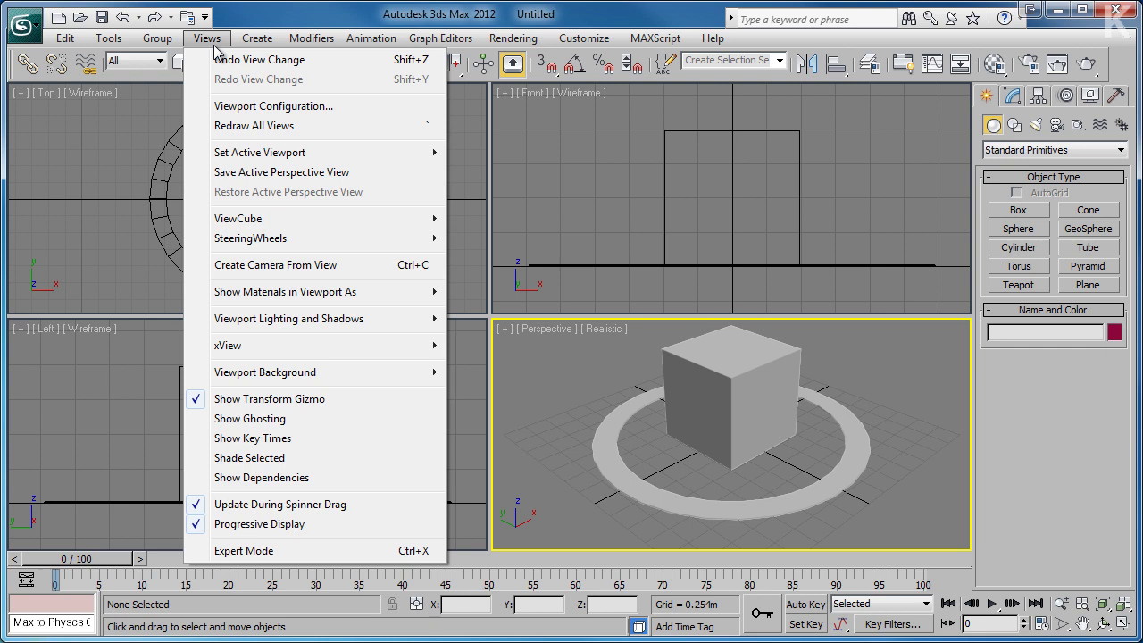
mouse_move(249, 224)
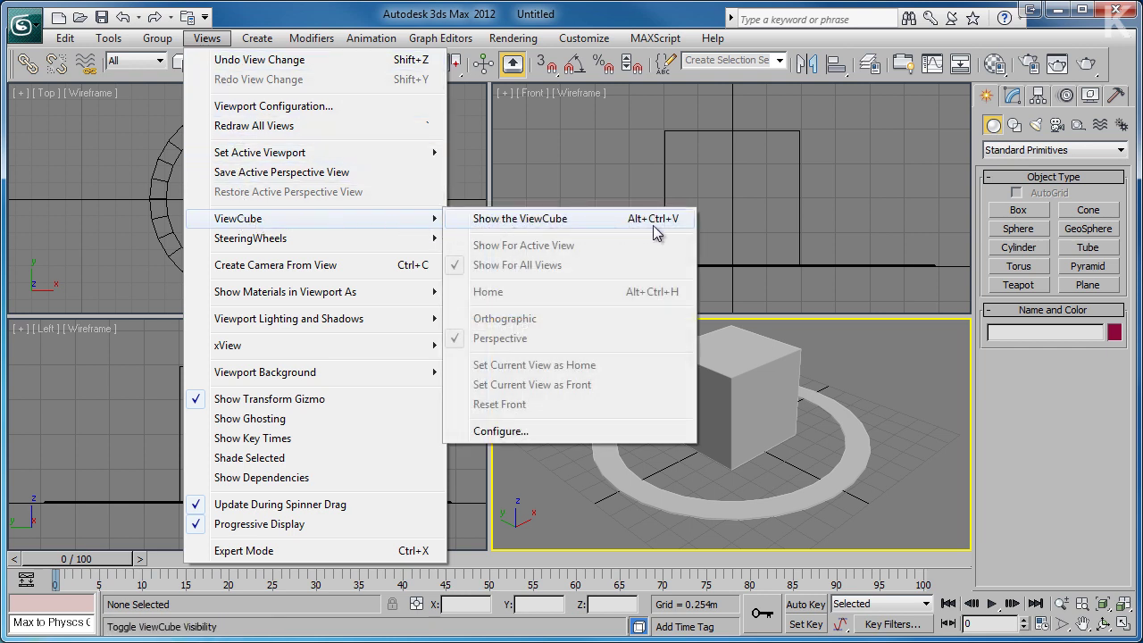
click(528, 223)
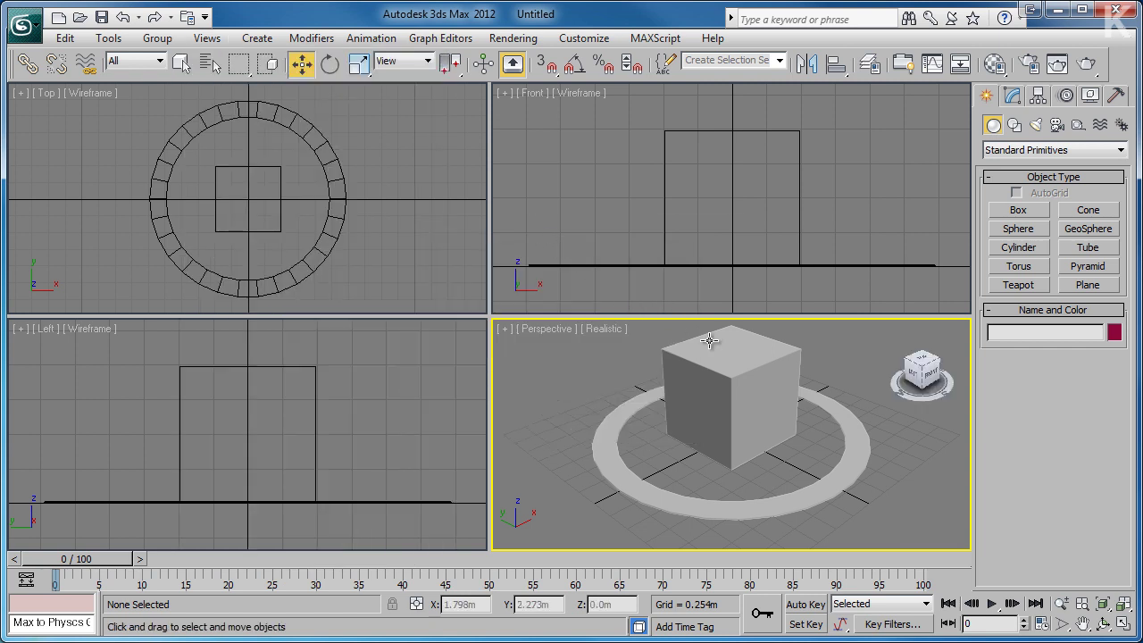
Set the ViewCube's Inactive Opacity to 0% in the viewport configuration, and check the cube in the Perspective view
right_click(924, 373)
click(972, 518)
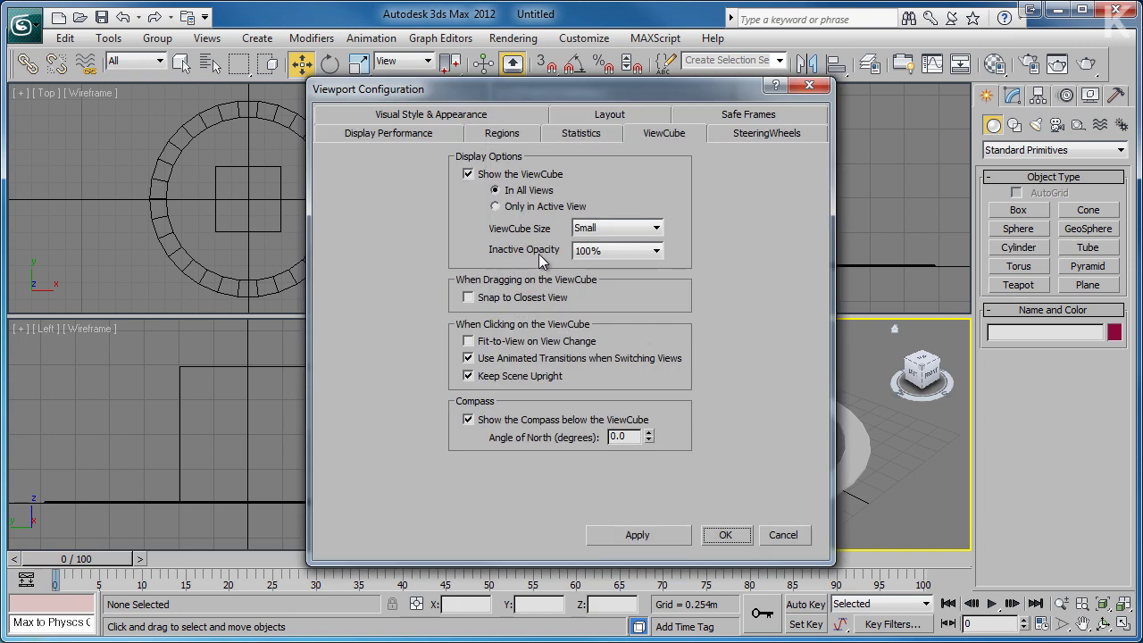
click(608, 254)
click(602, 268)
click(676, 536)
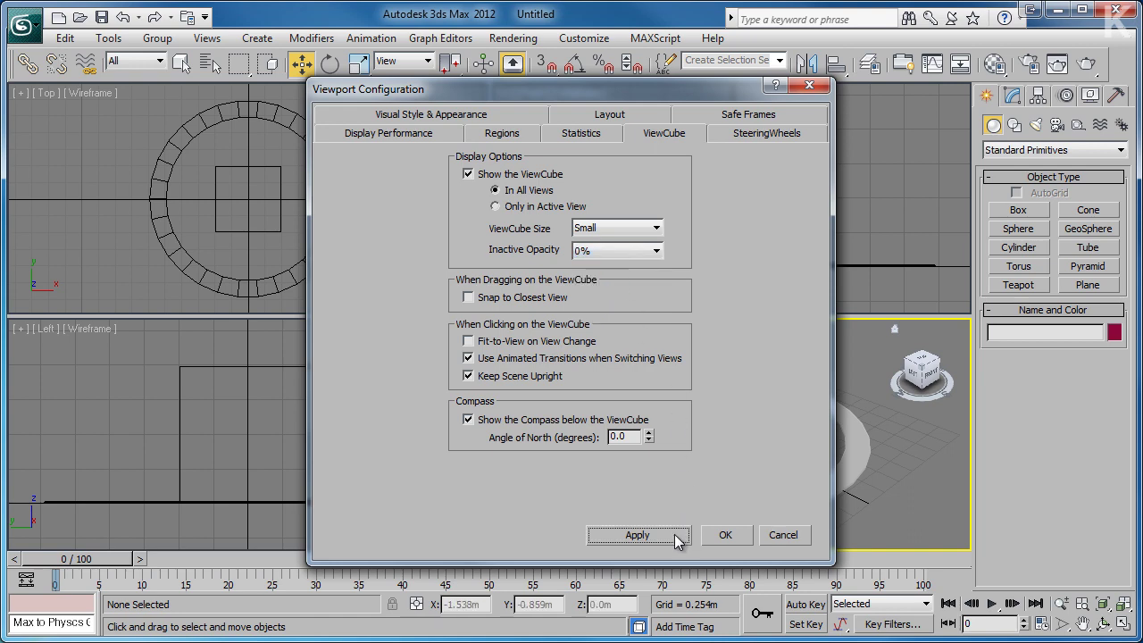
click(726, 536)
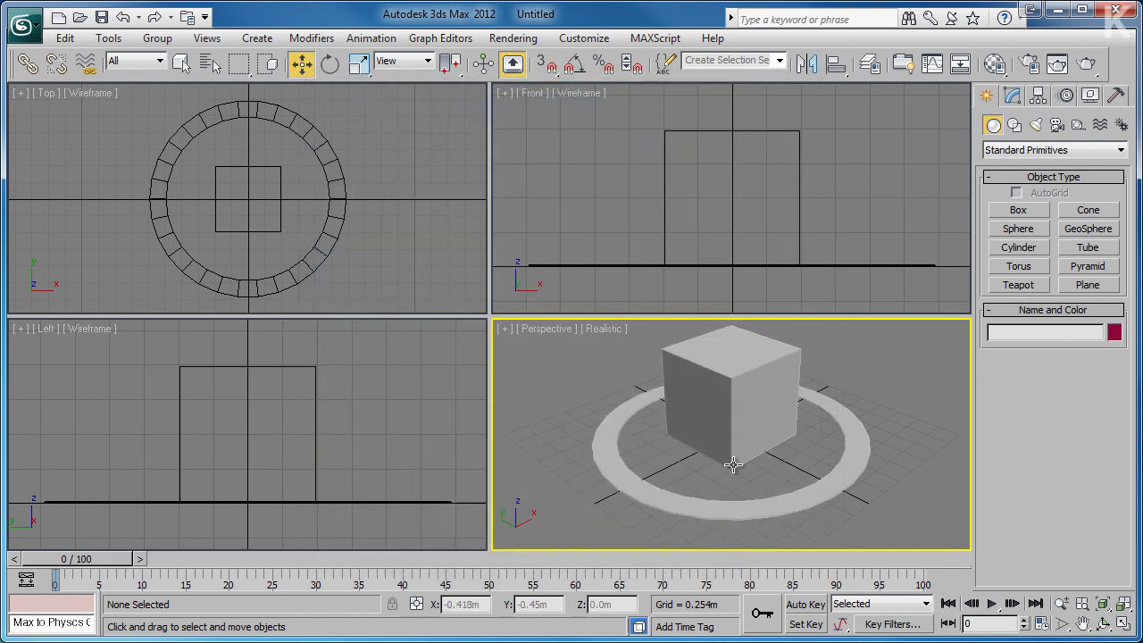
mouse_move(911, 363)
Hide the ViewCube in the viewports, and open the viewport configuration and close it without changes
click(206, 37)
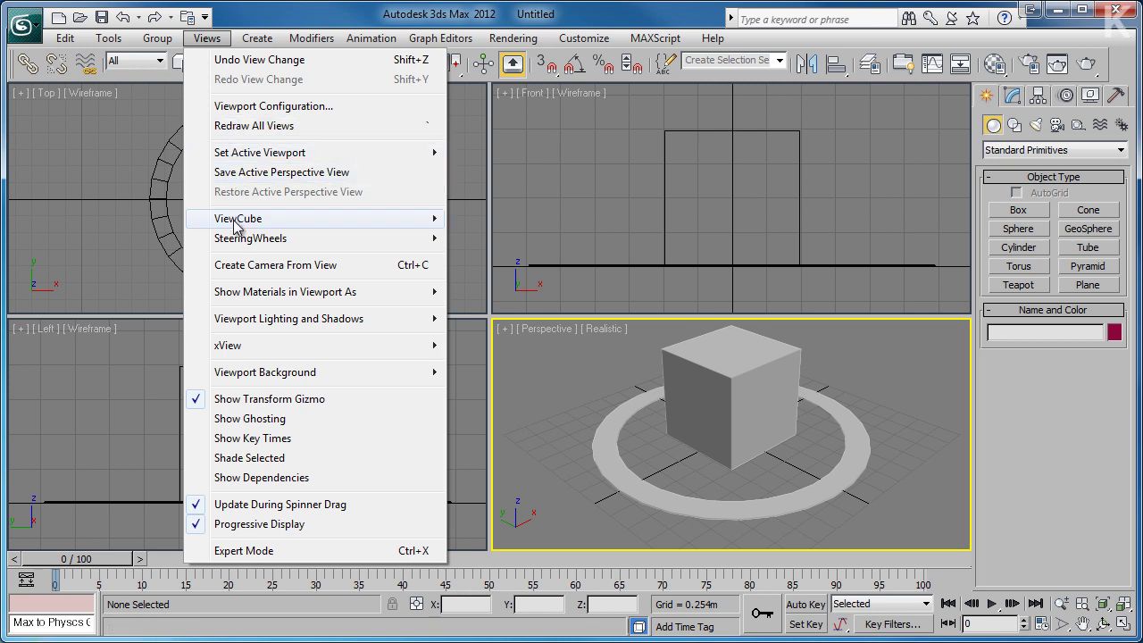
mouse_move(238, 221)
click(503, 223)
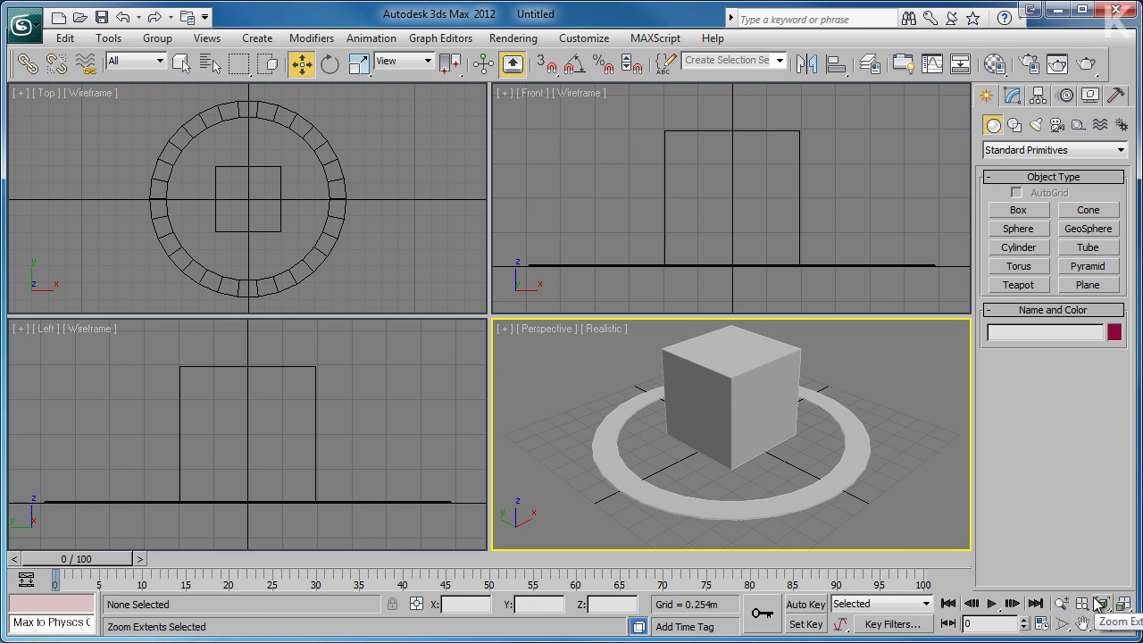
right_click(1059, 601)
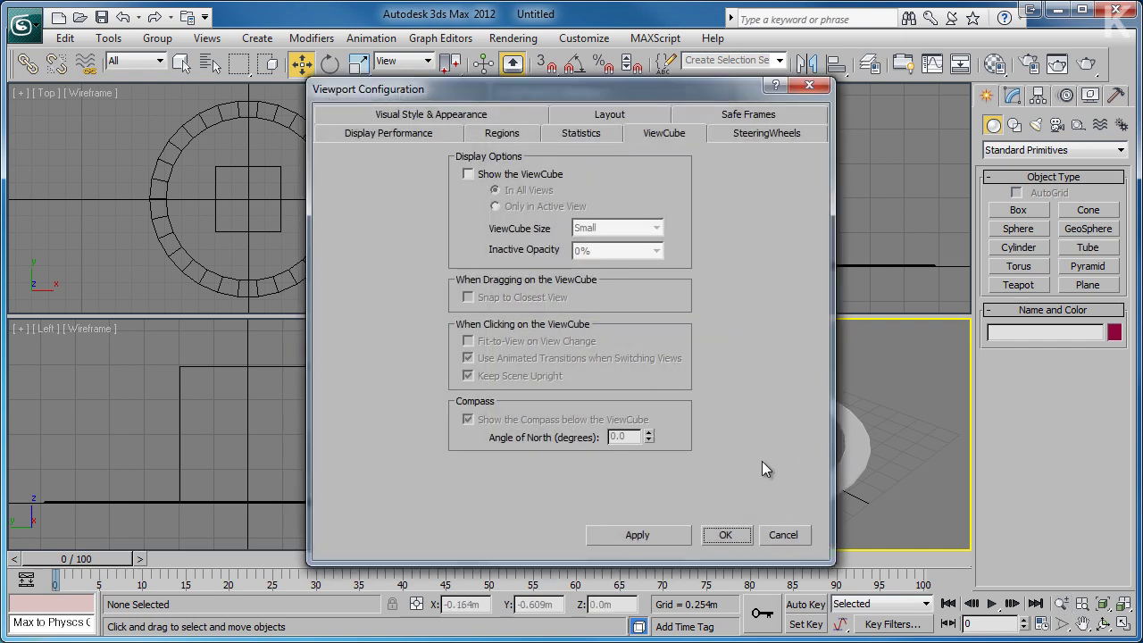
click(792, 538)
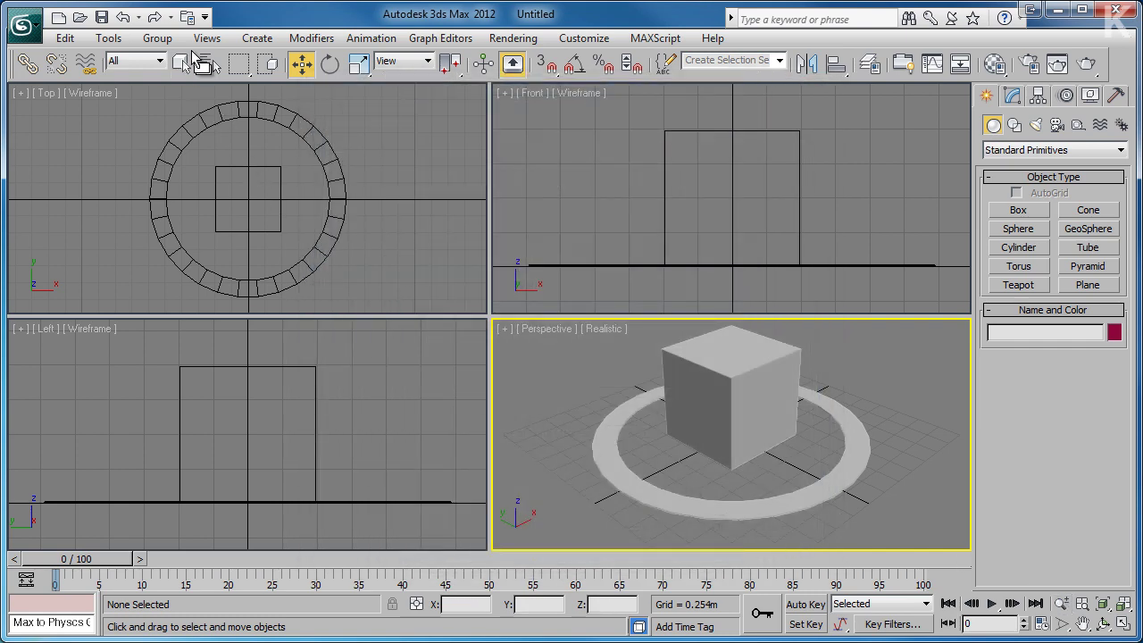
Change the viewport layout to small stacked Top, Front and Left views beside one large Perspective view
click(202, 42)
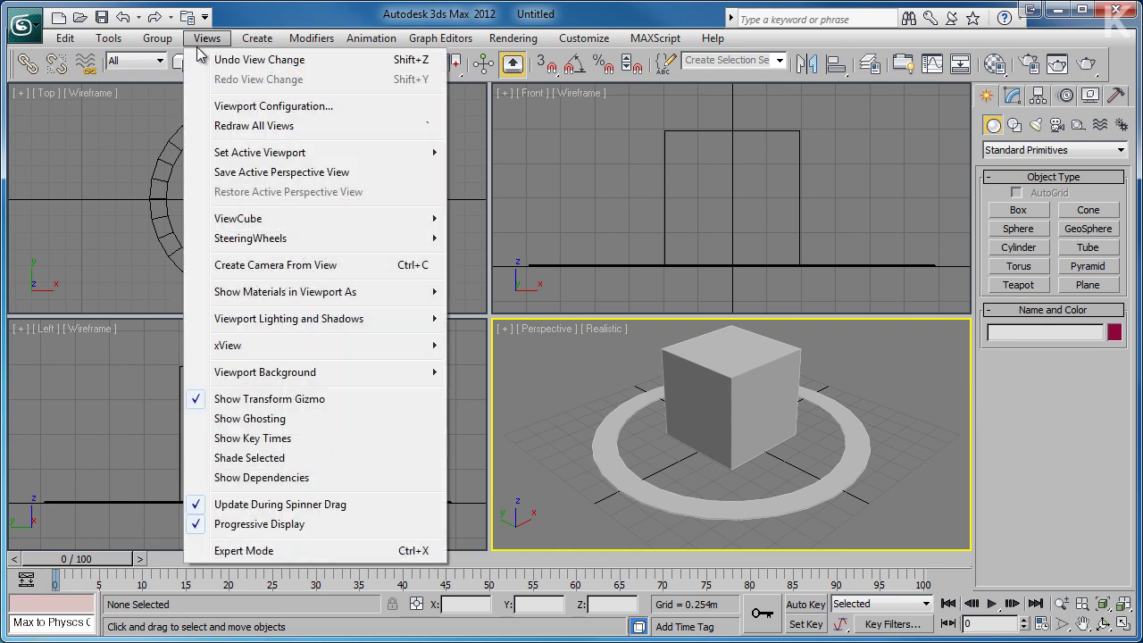
click(208, 108)
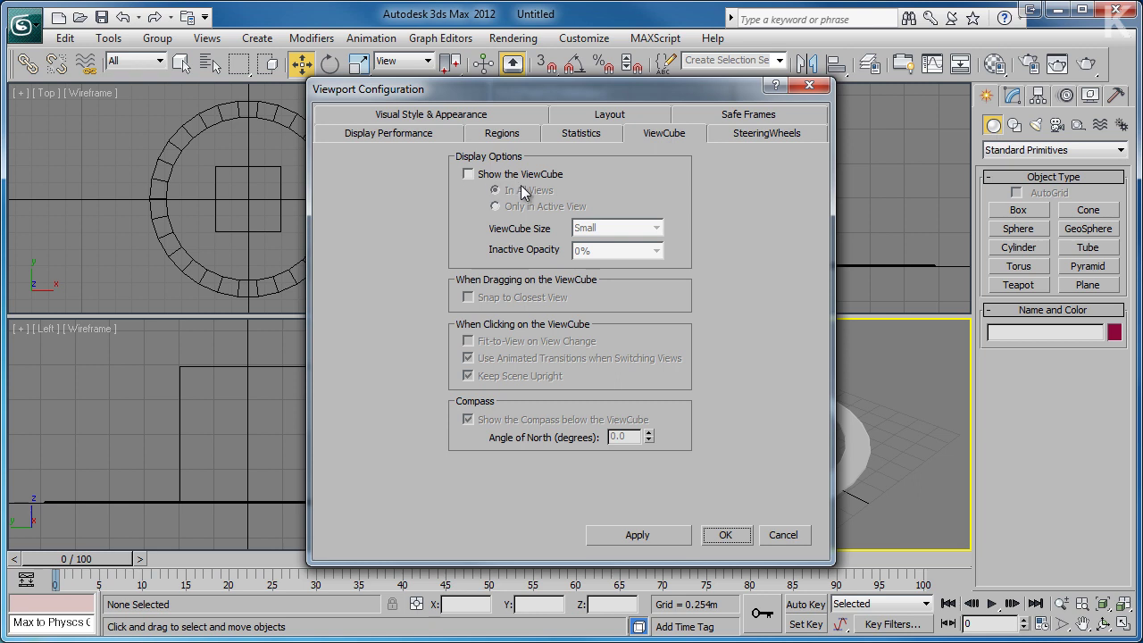
click(626, 117)
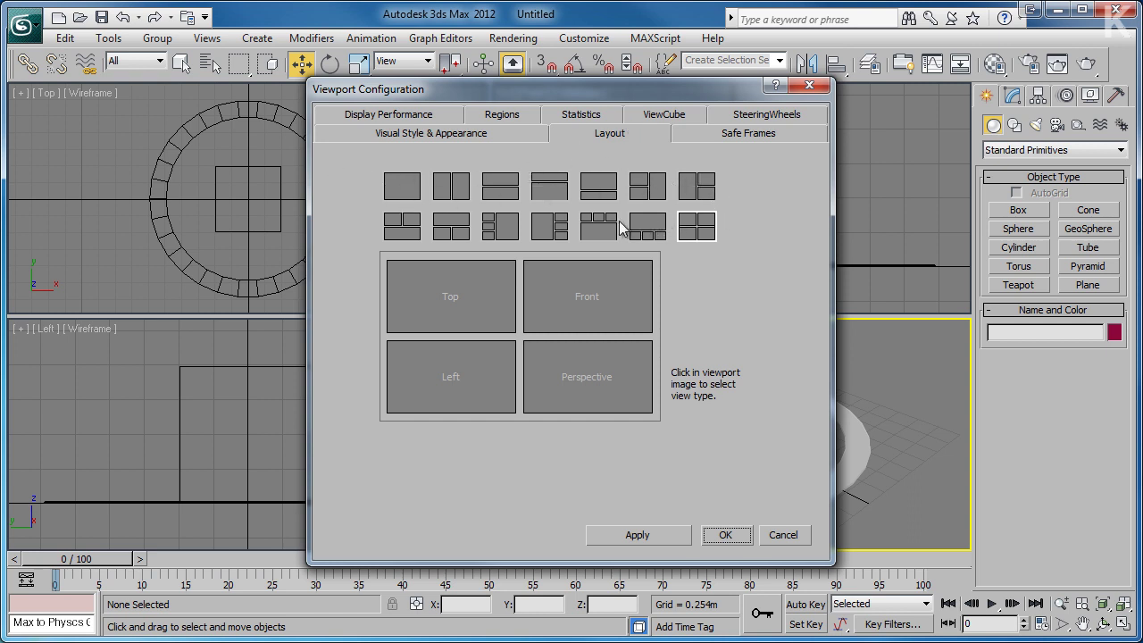
click(509, 227)
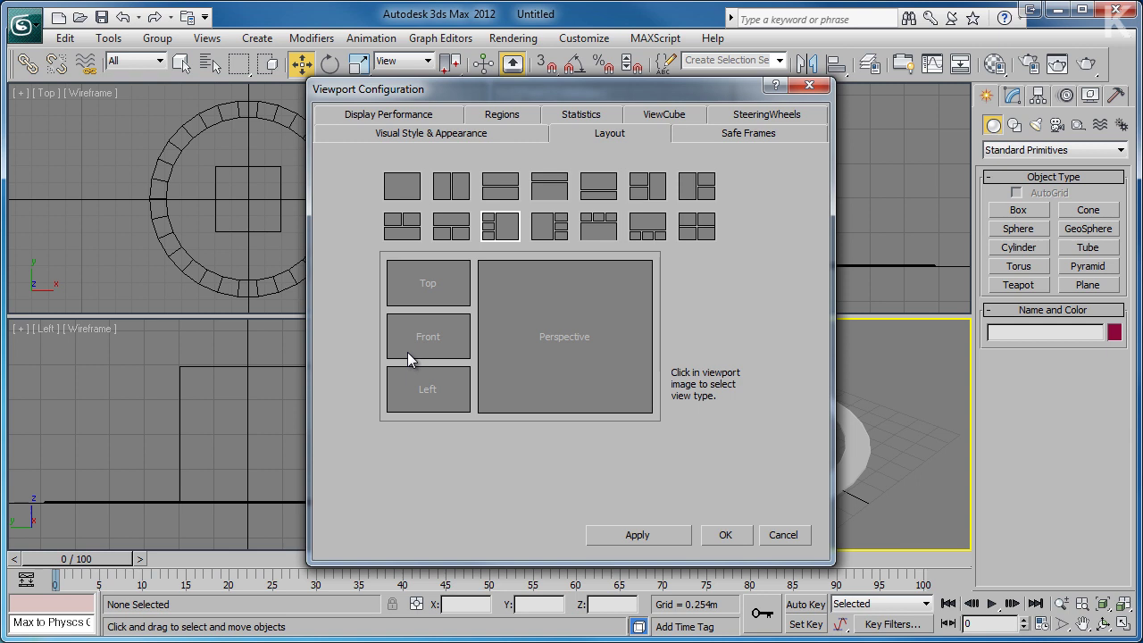
click(426, 284)
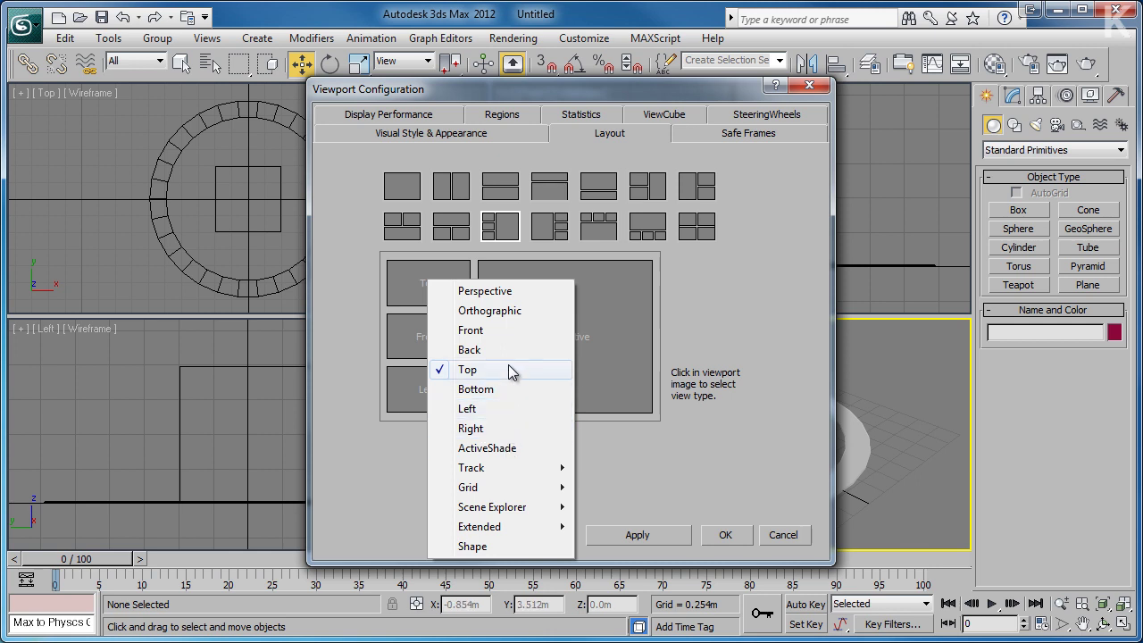
click(409, 496)
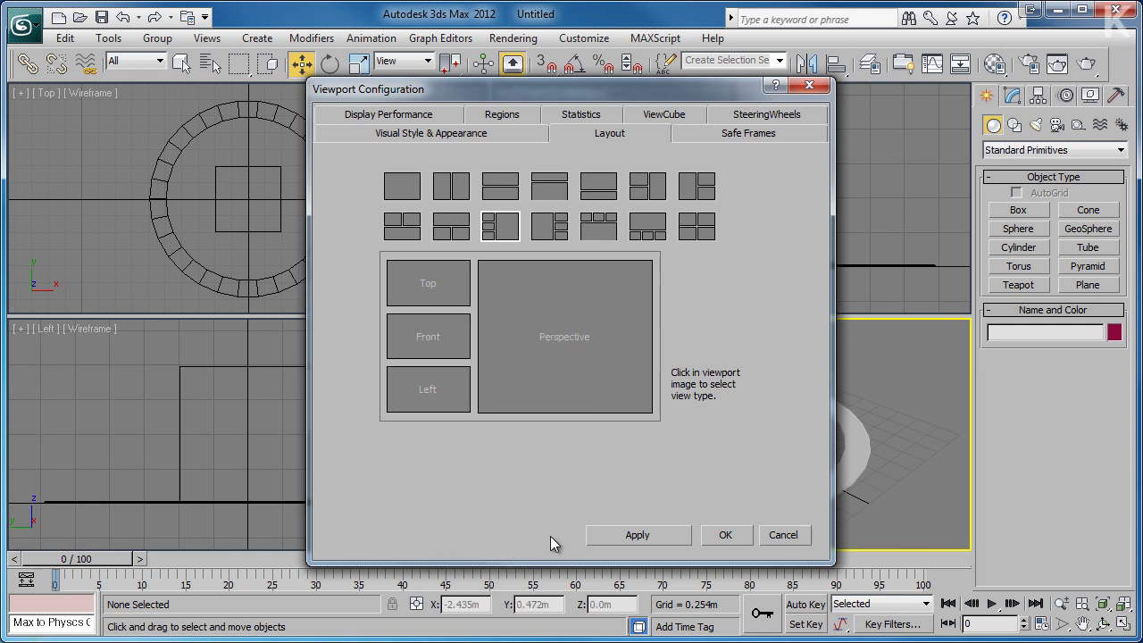
click(629, 534)
click(722, 536)
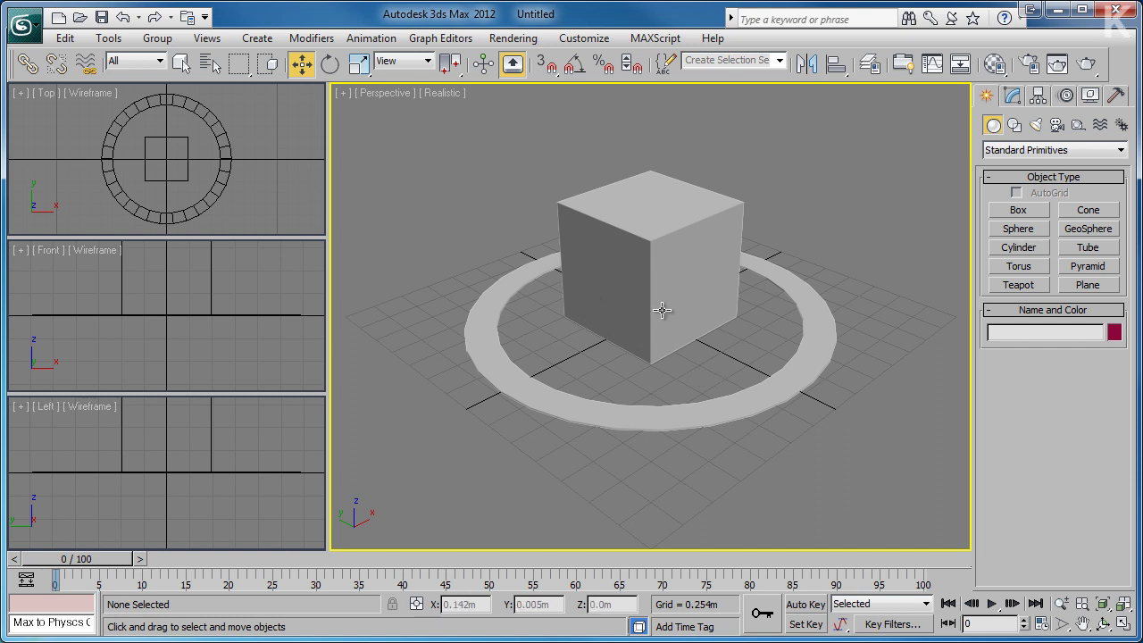
Show statistics in the Perspective viewport, select the box, and limit the statistics to Triangle Count for Total + Selection
key(7)
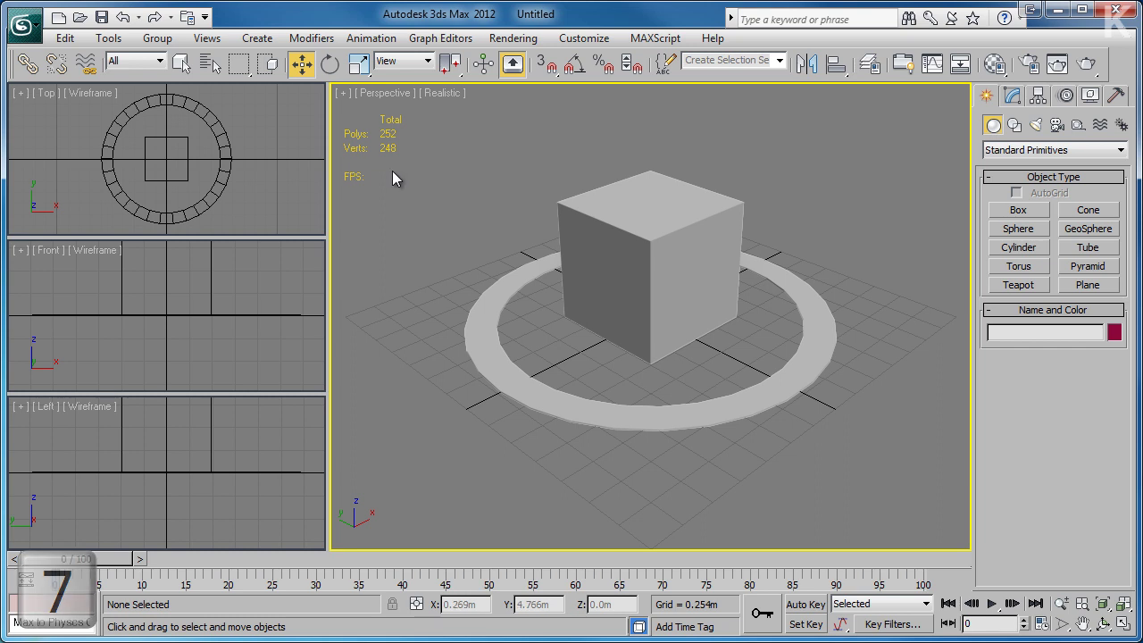
click(663, 232)
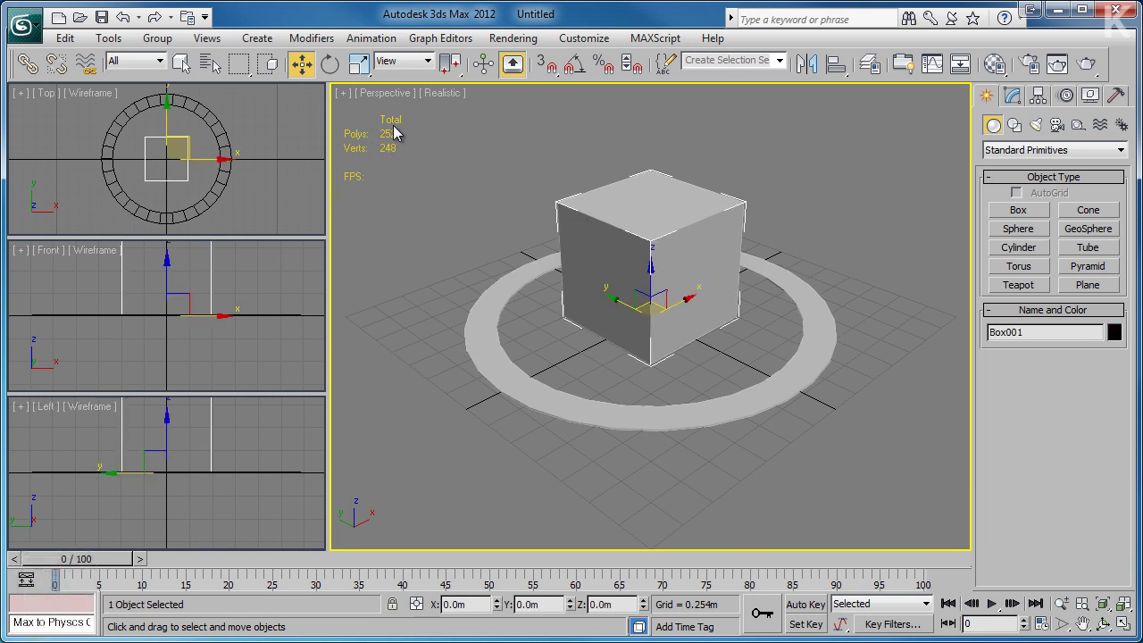
click(207, 38)
click(267, 107)
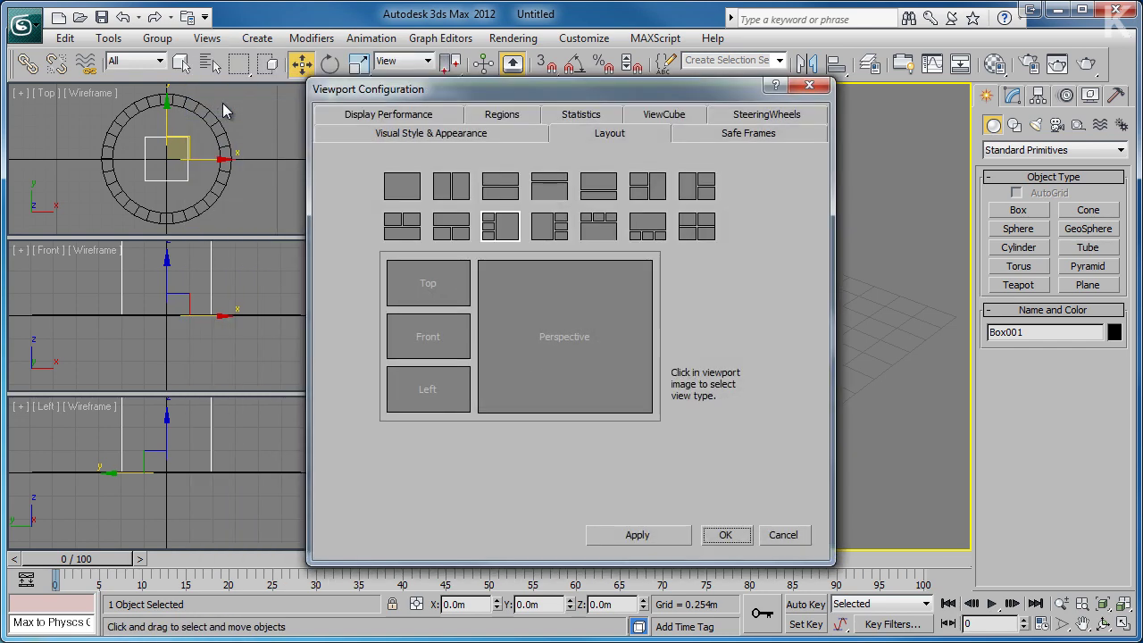
click(592, 119)
click(449, 196)
click(449, 228)
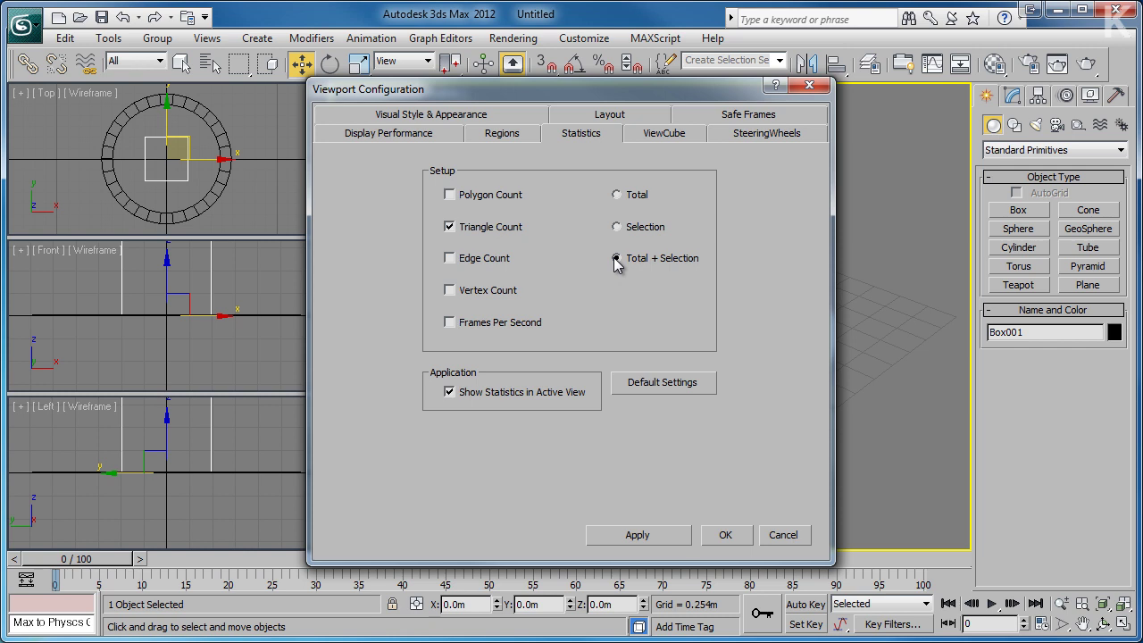
click(657, 536)
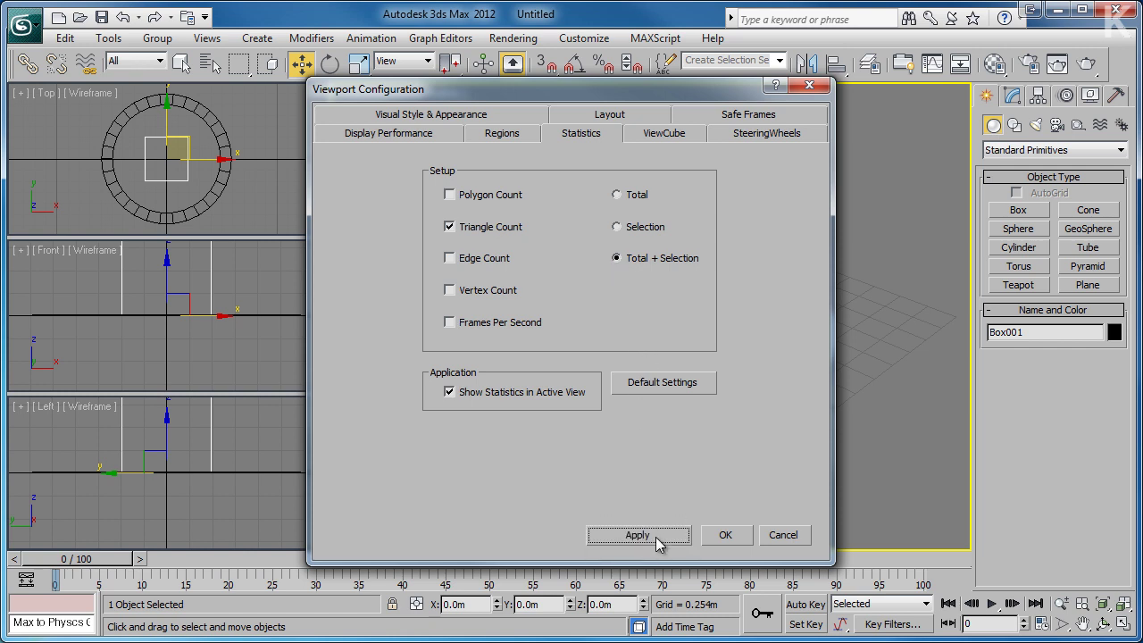
click(725, 536)
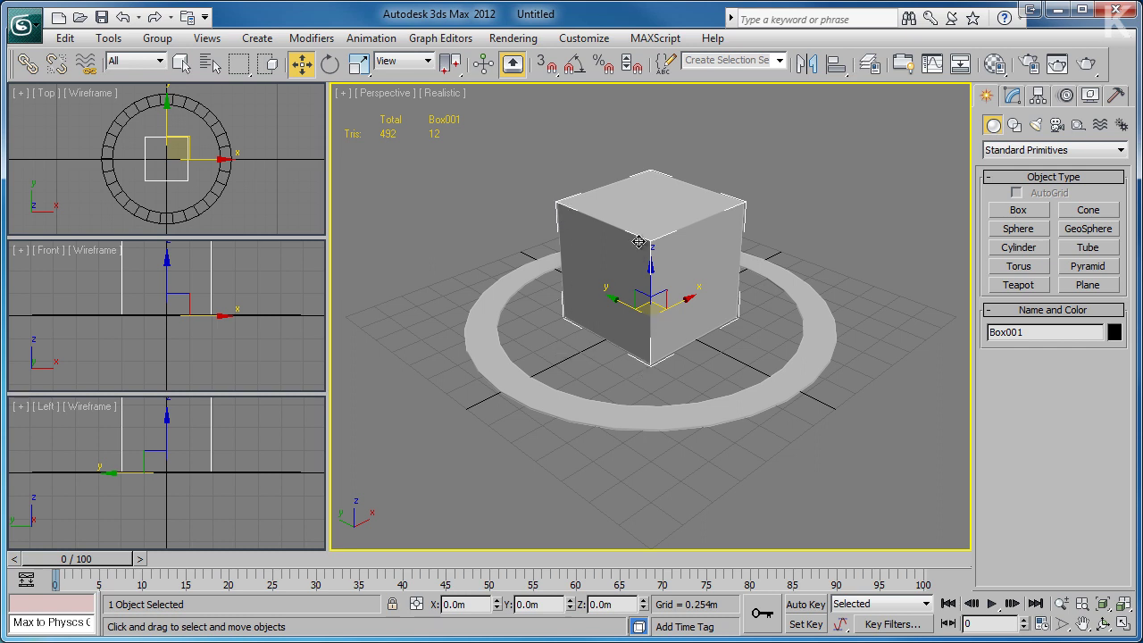
Check the ring's triangle statistics, clear the selection and hide the viewport statistics
click(498, 309)
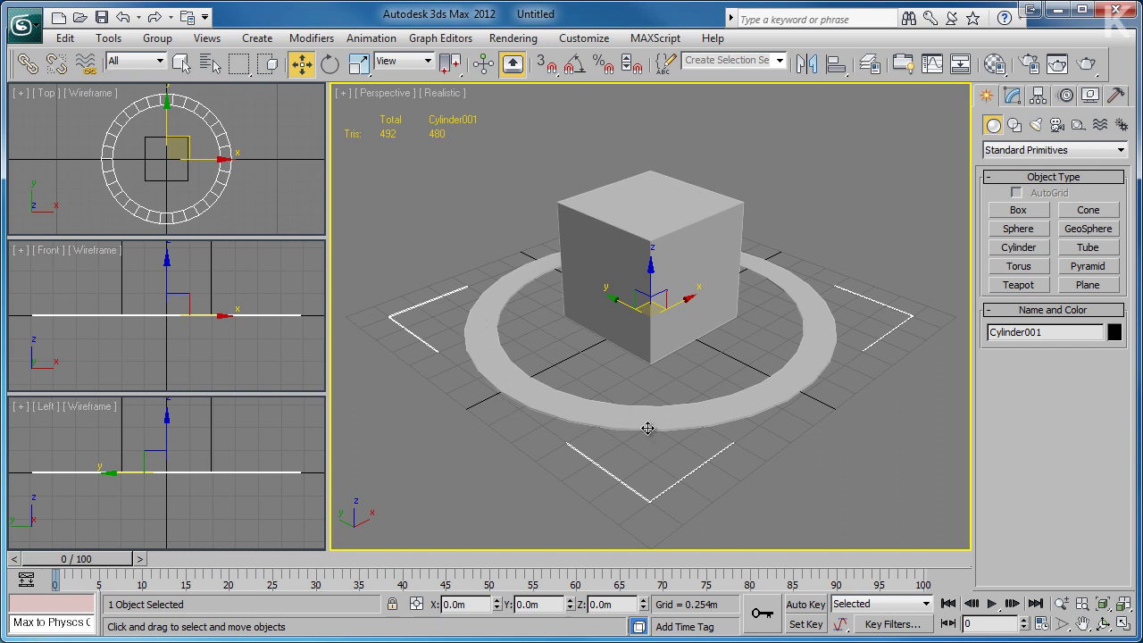
click(434, 230)
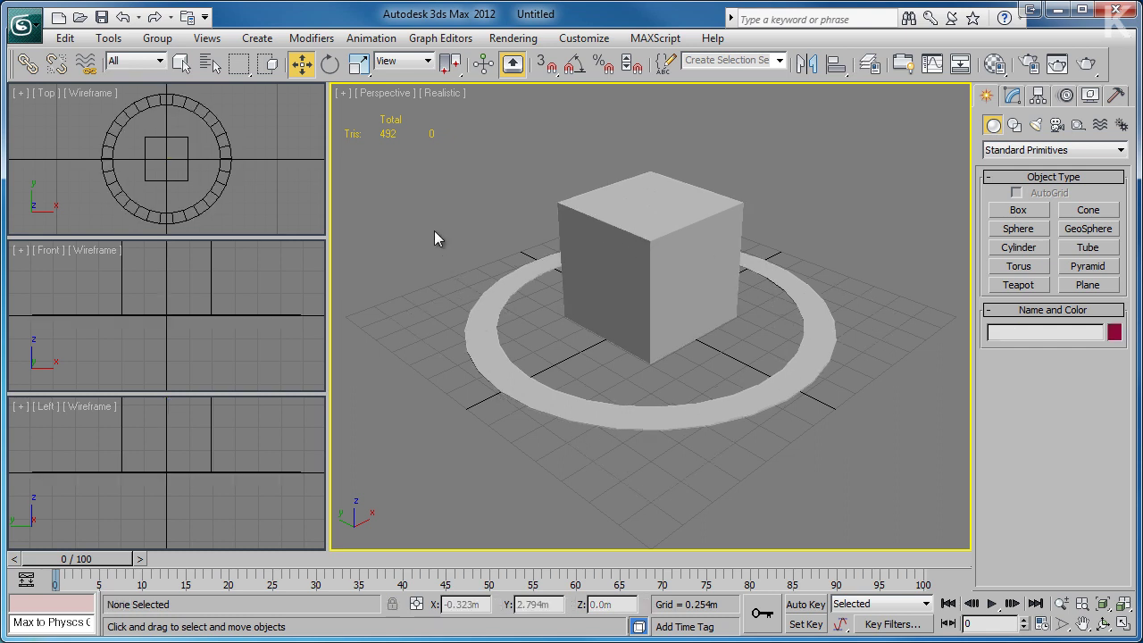
key(7)
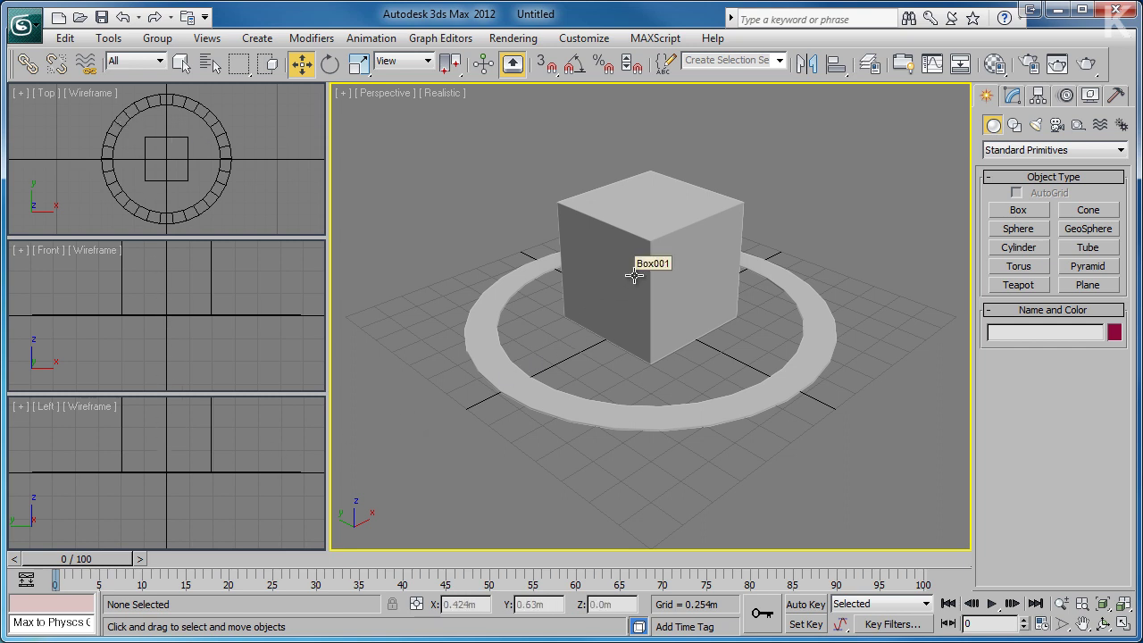
Turn on Edged Faces in the Perspective viewport, toggling it off and on again to compare
click(443, 95)
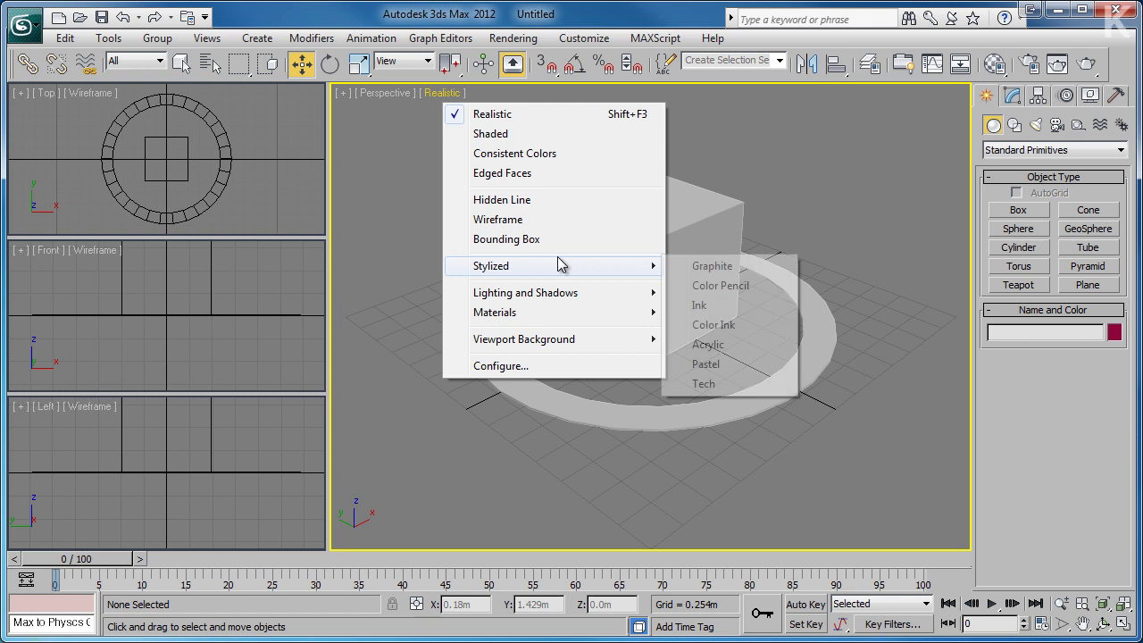
mouse_move(572, 297)
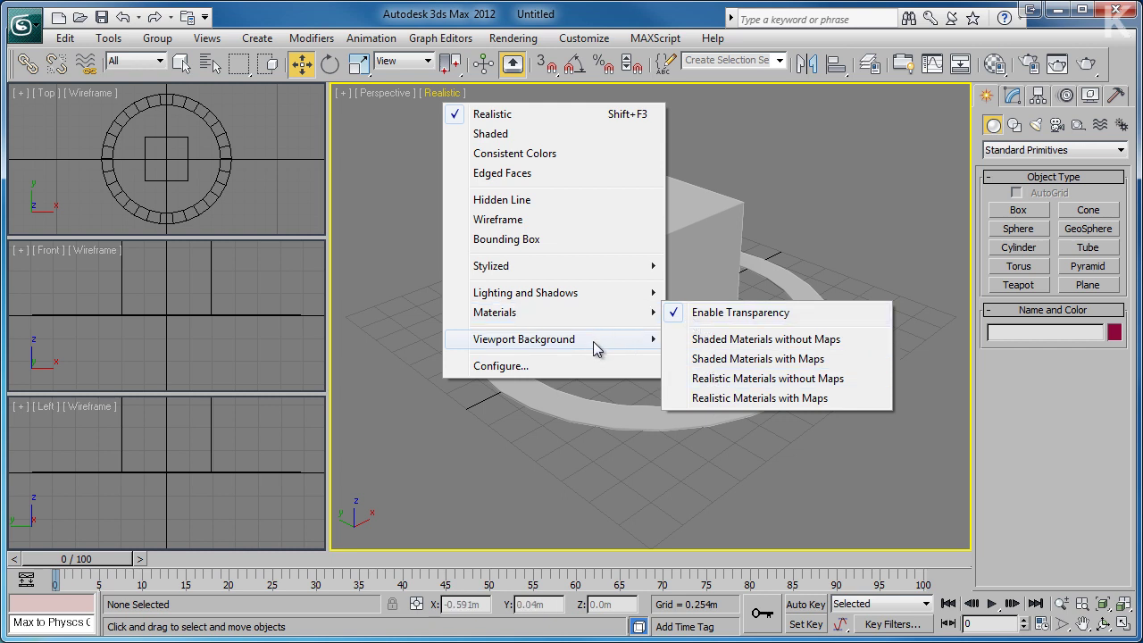
mouse_move(596, 346)
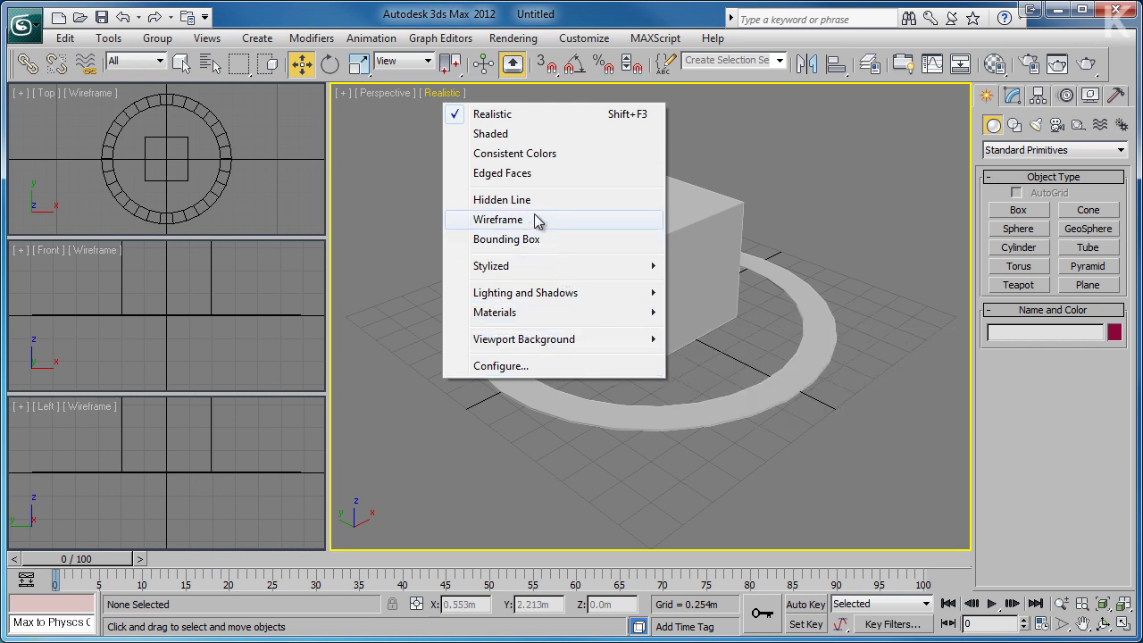
click(523, 175)
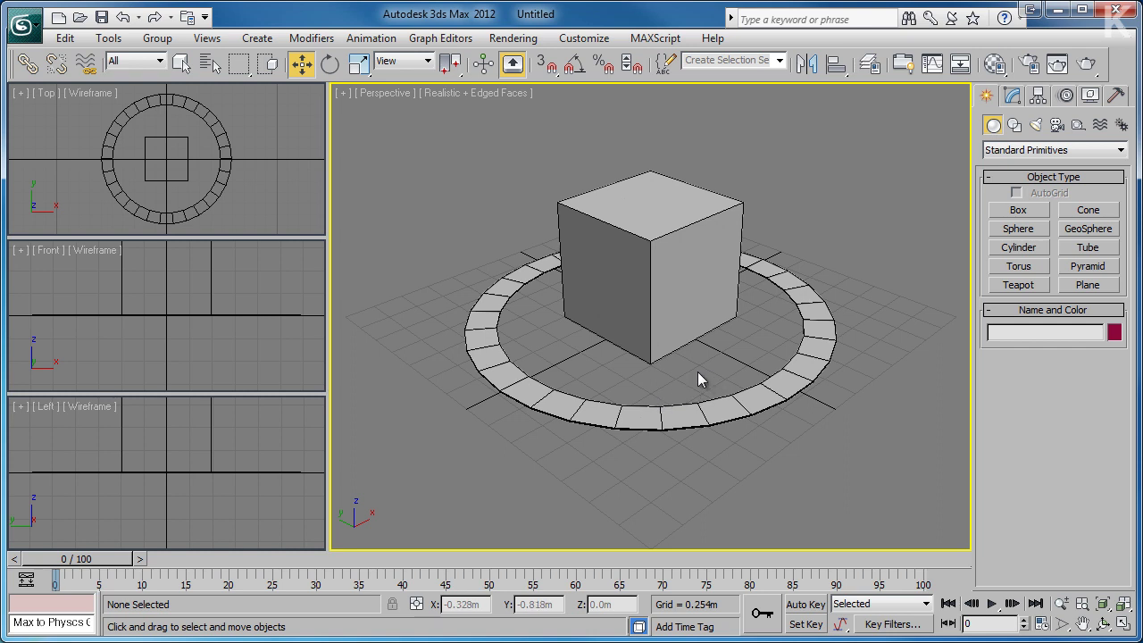
key(F4)
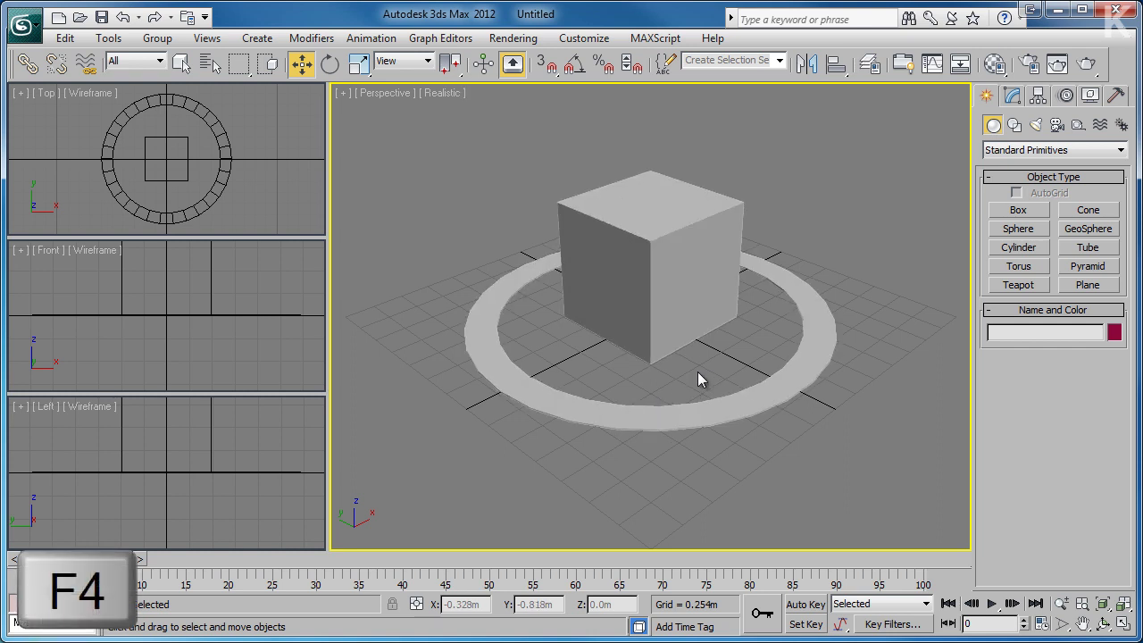
key(F4)
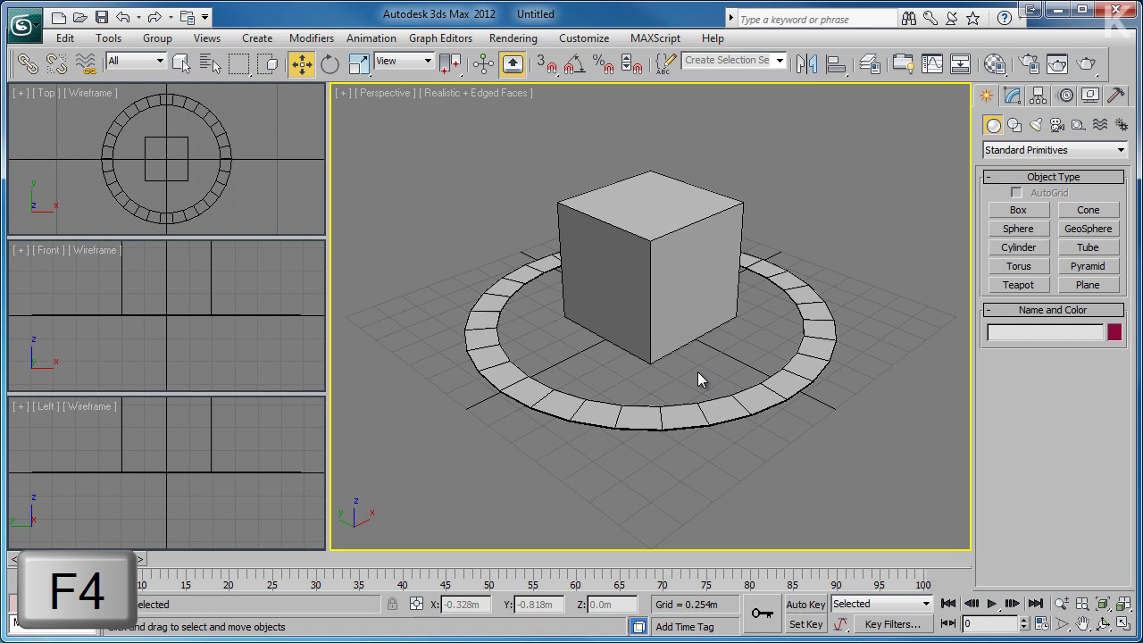
Switch the Perspective viewport to Wireframe, toggle between wireframe and shaded display, and return to Realistic with Edged Faces
click(513, 99)
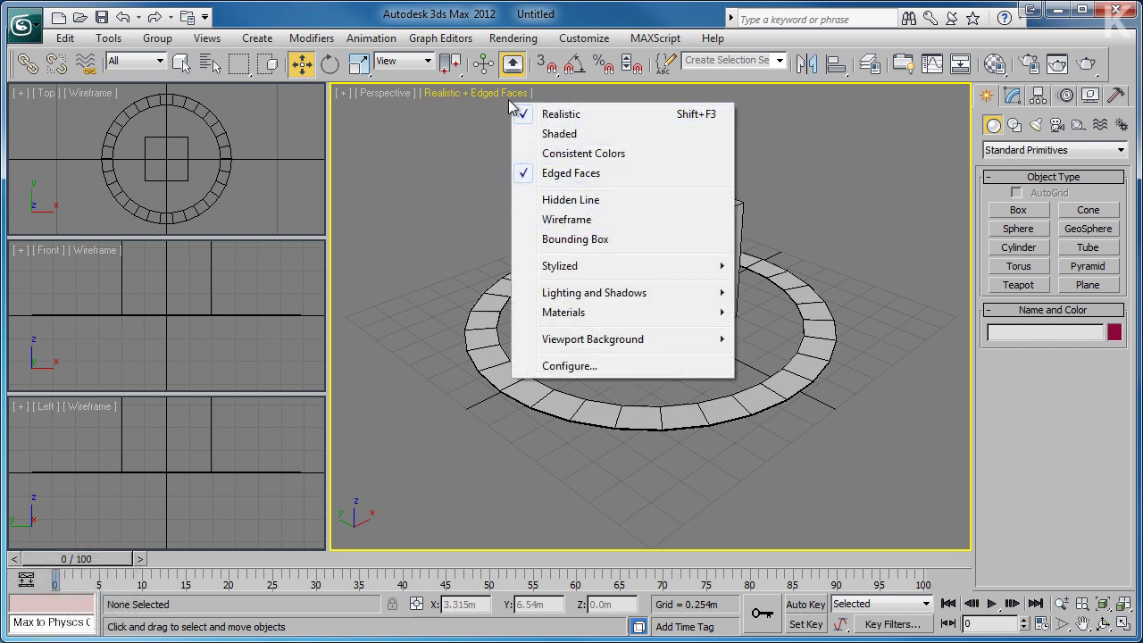
click(549, 220)
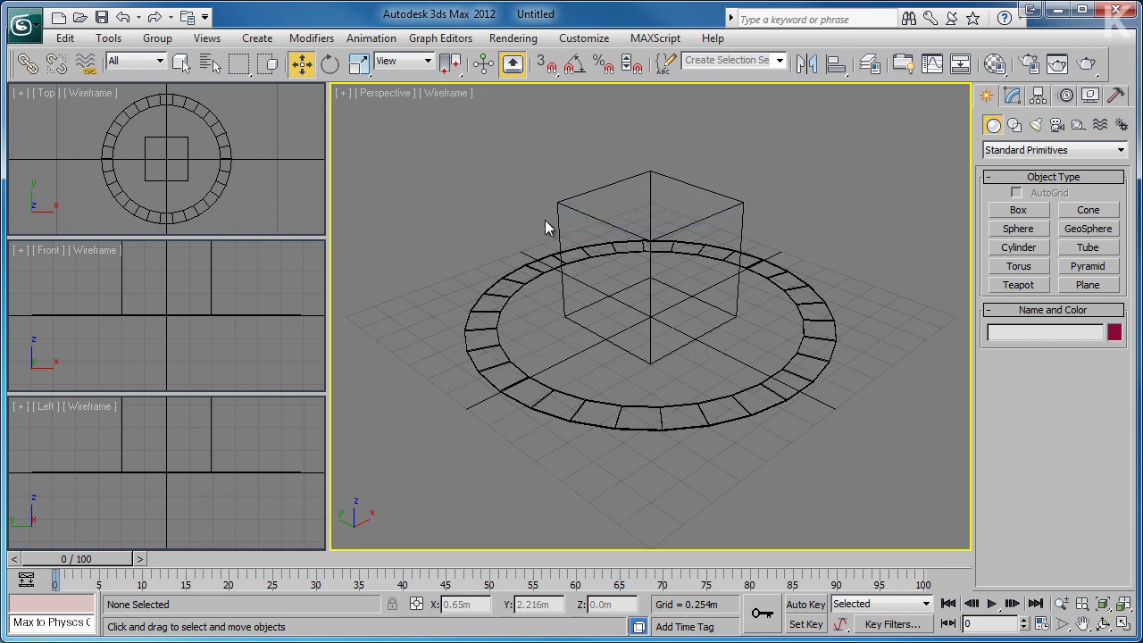
key(F3)
key(F3)
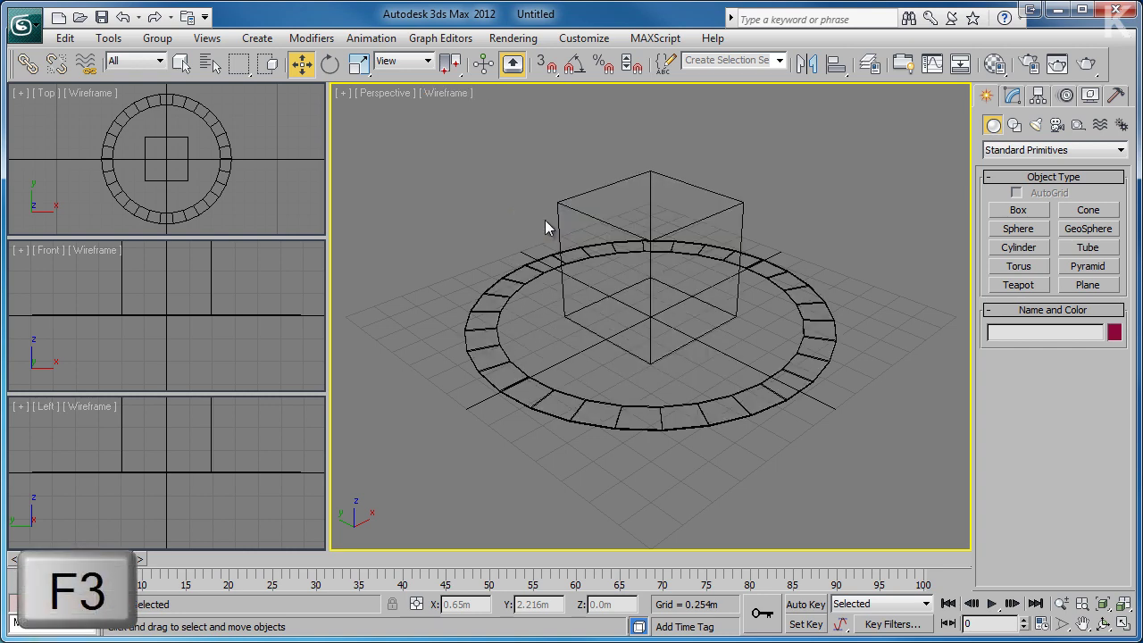
key(F3)
key(F4)
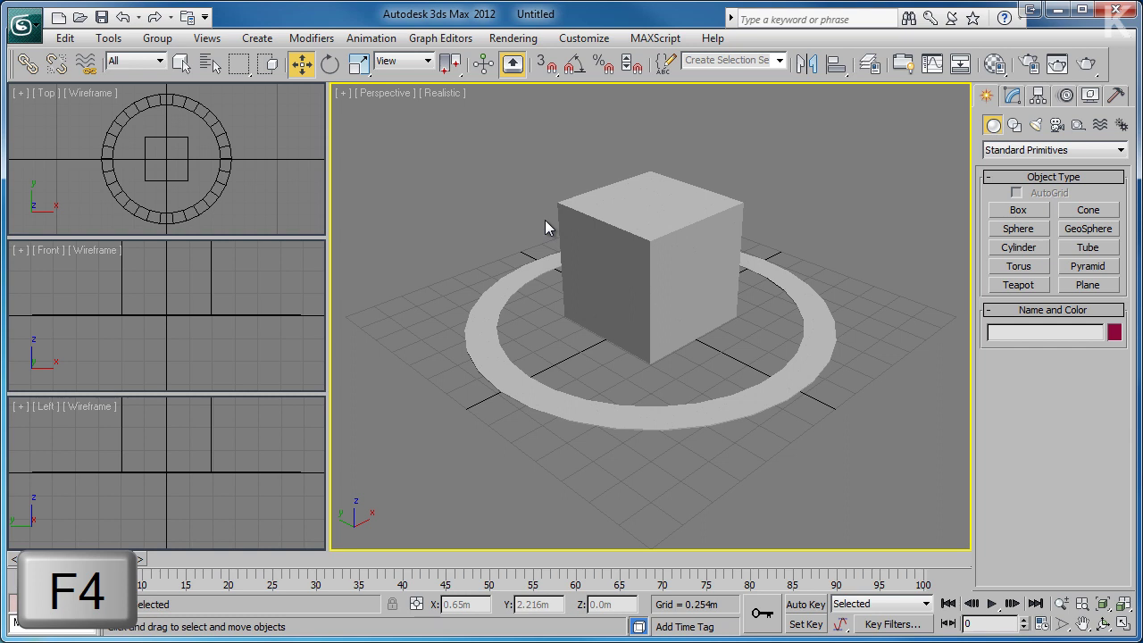
key(F4)
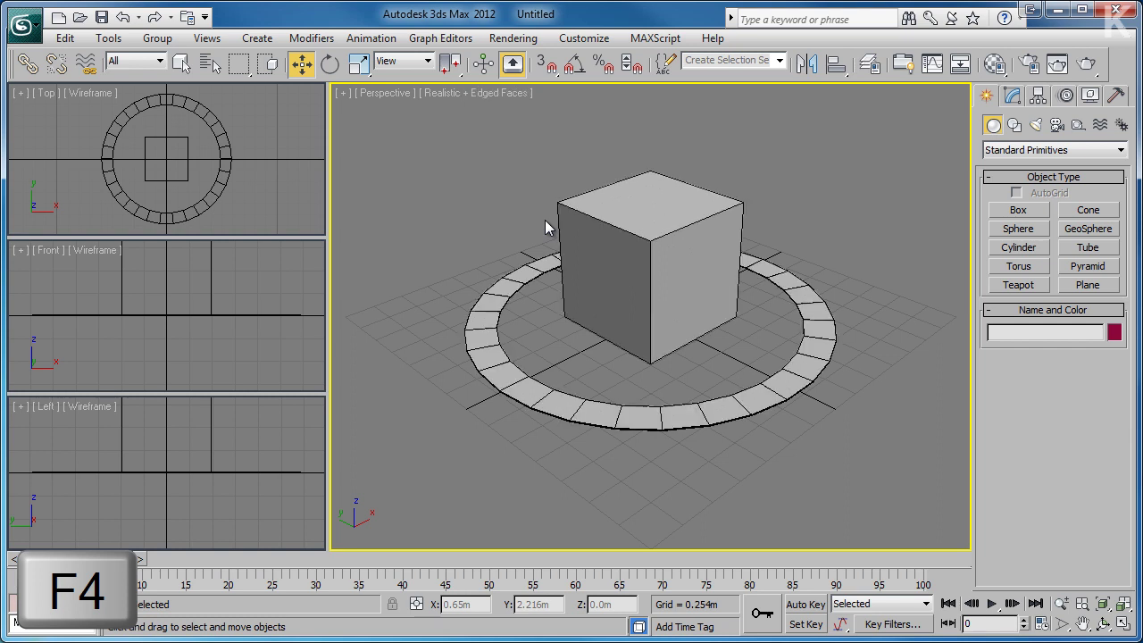
Display the box as see-through, return it to opaque and deselect it
click(651, 240)
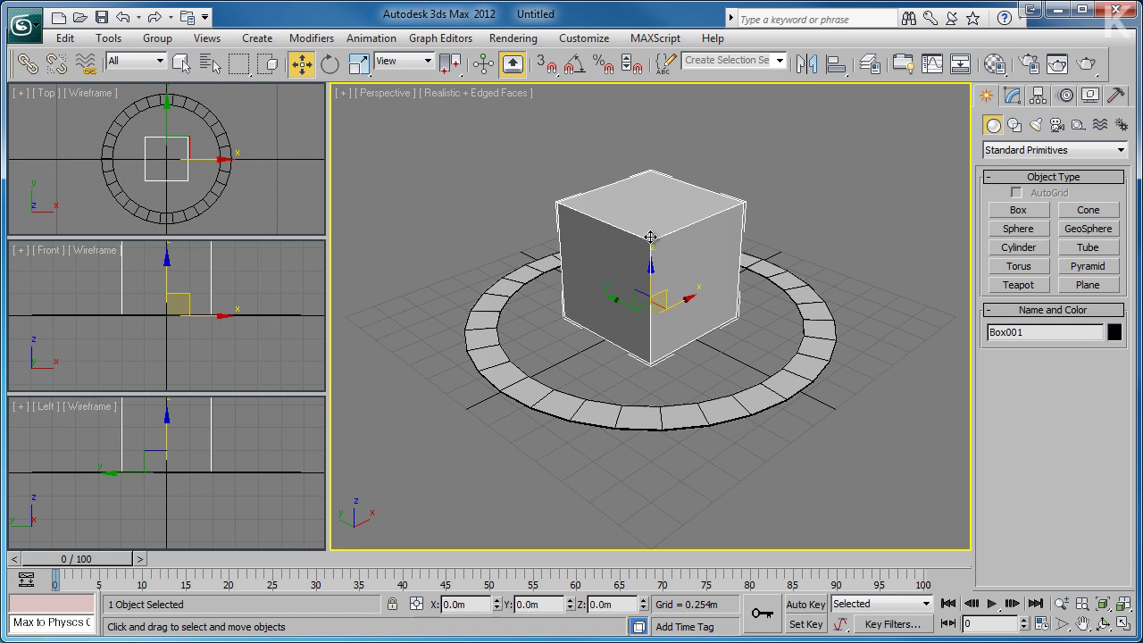
key(alt+x)
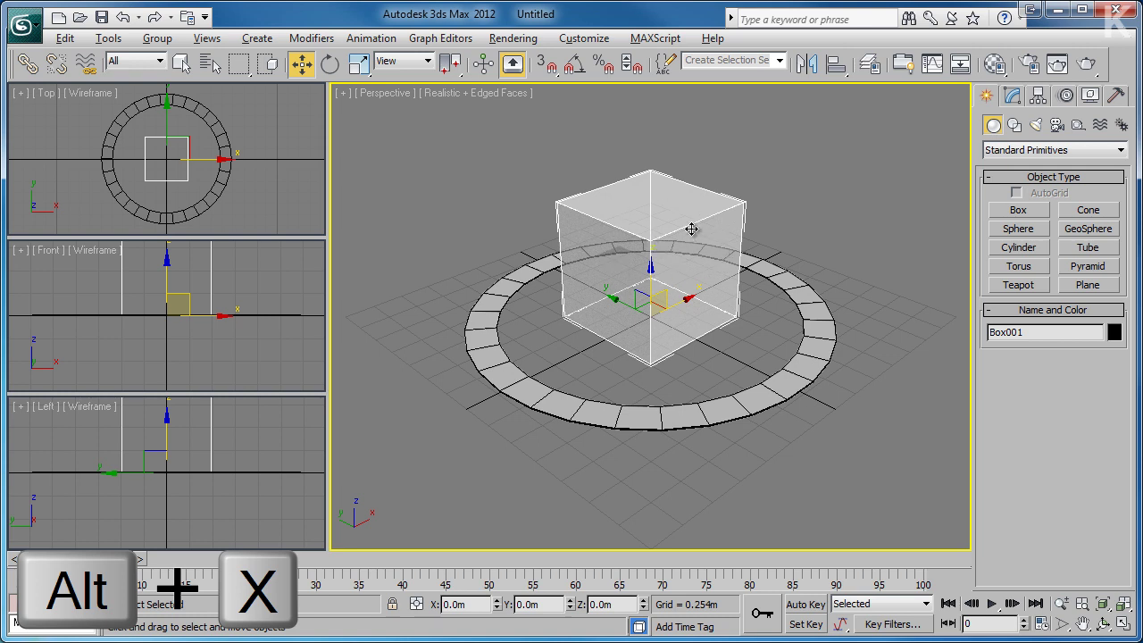
key(alt+x)
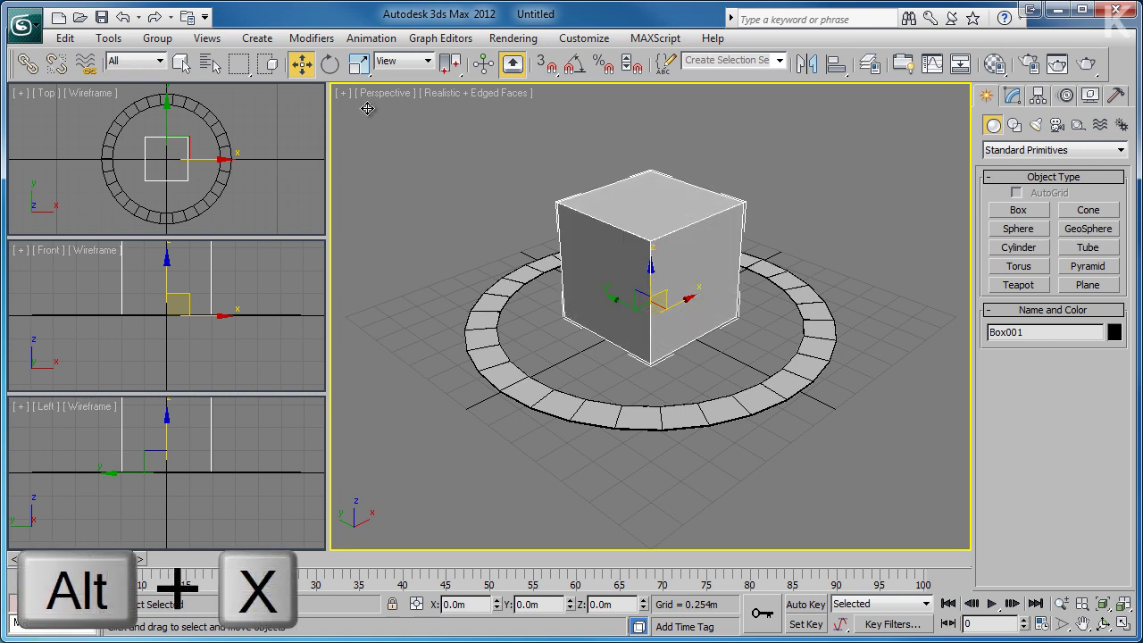
click(692, 148)
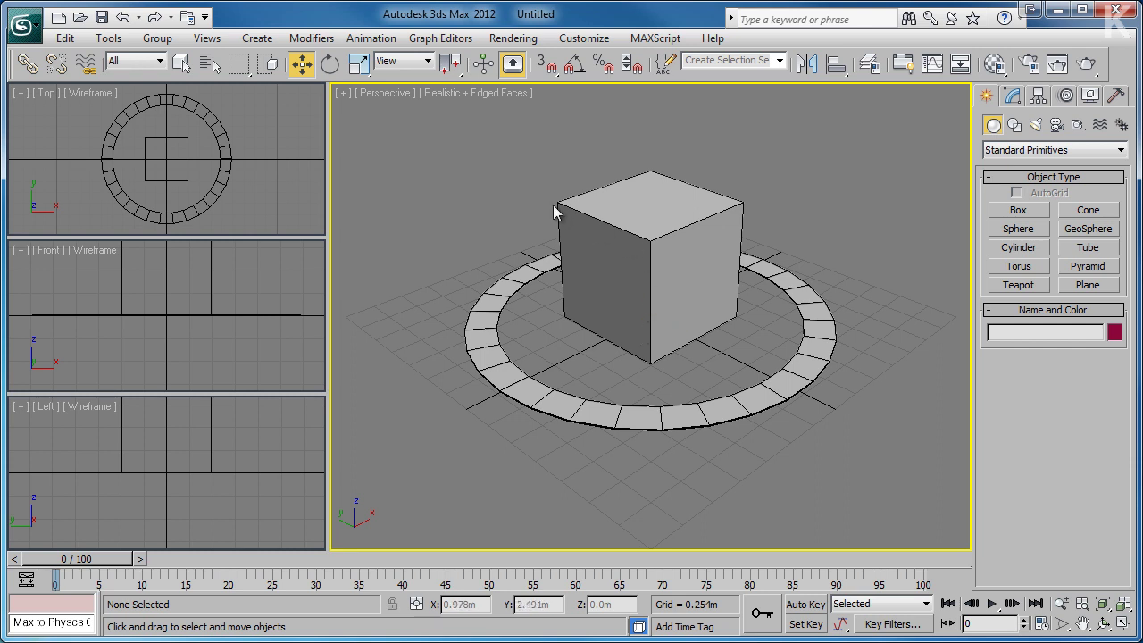
Maximize the Perspective viewport, restore the multi-view layout, and maximize the Perspective viewport again
click(342, 92)
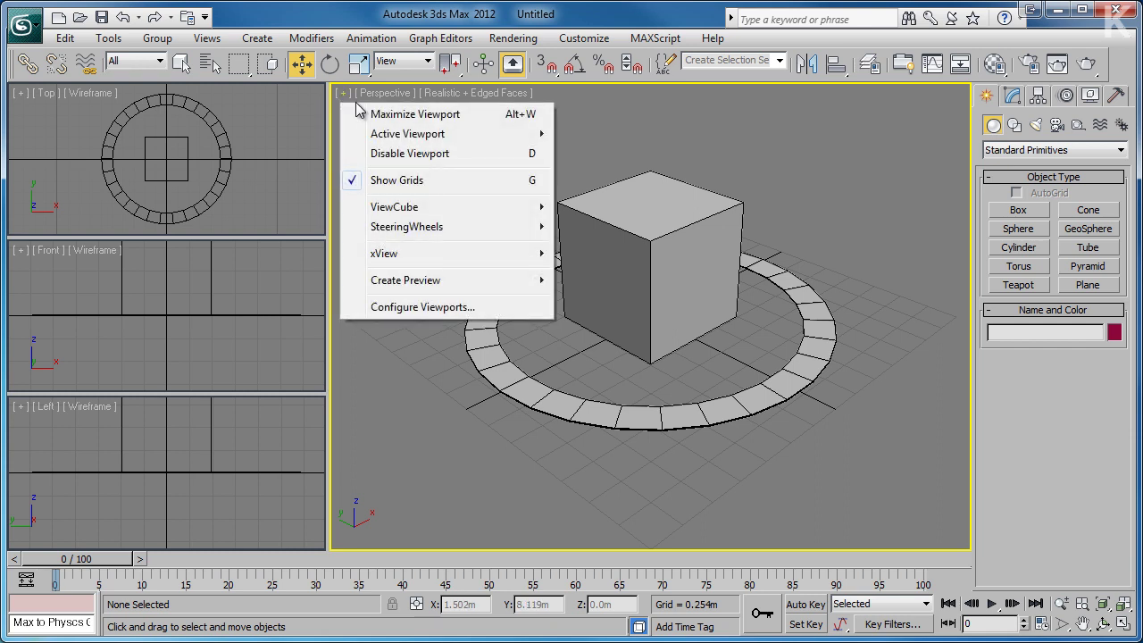
click(514, 123)
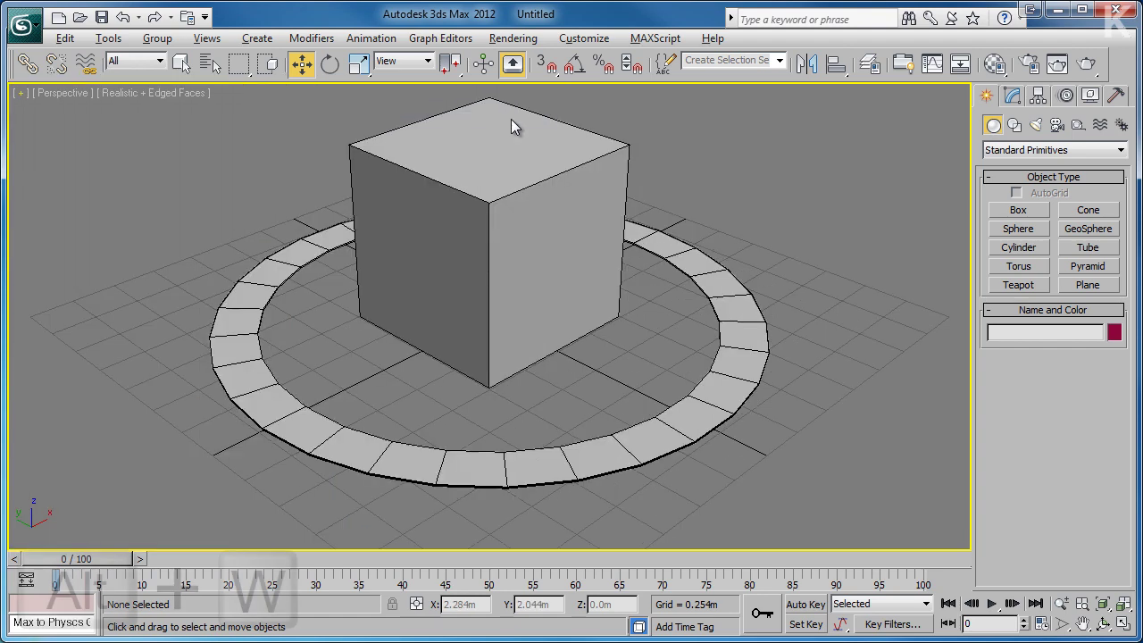
key(alt+w)
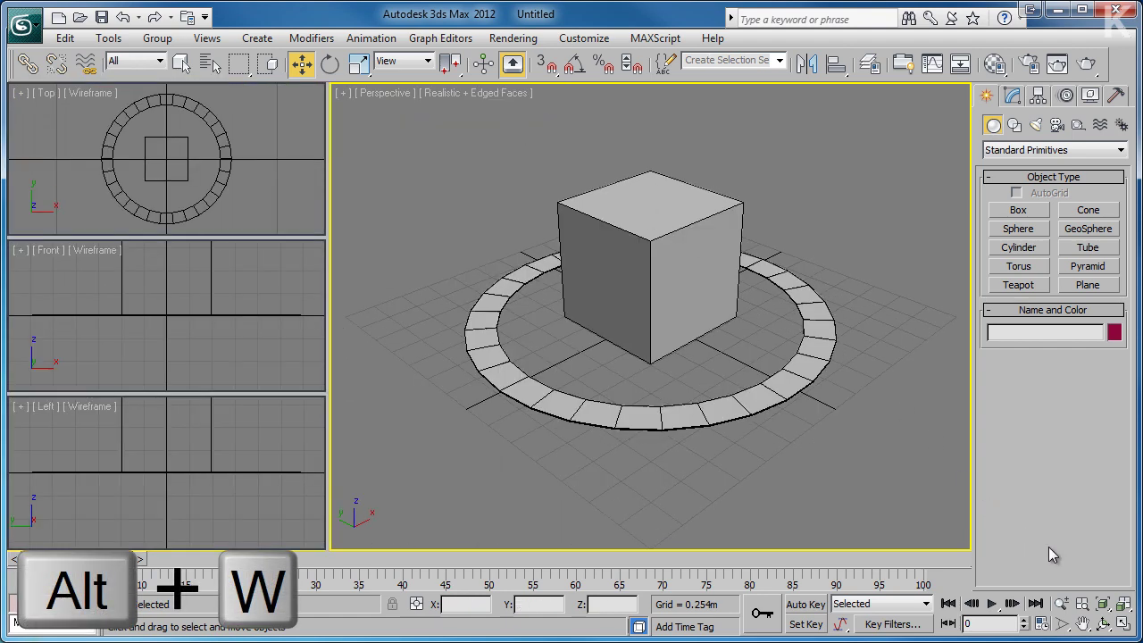
click(1123, 628)
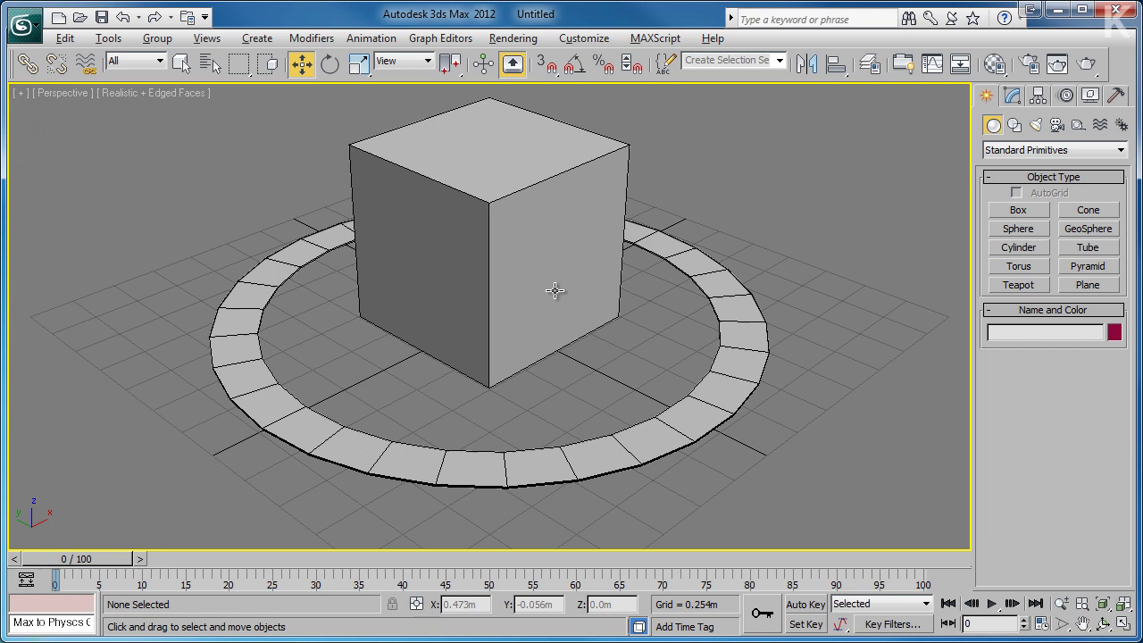
Zoom the maximized Perspective viewport using the Zoom tool, activate Field-of-View, and zoom in and back out around the box
key(alt)
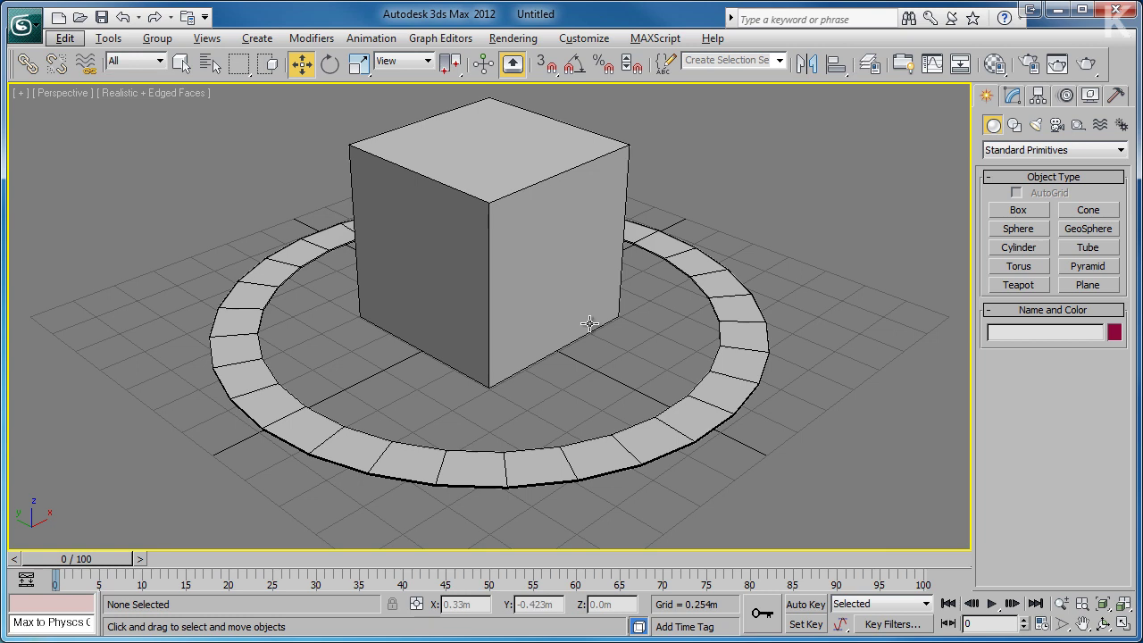
click(1061, 605)
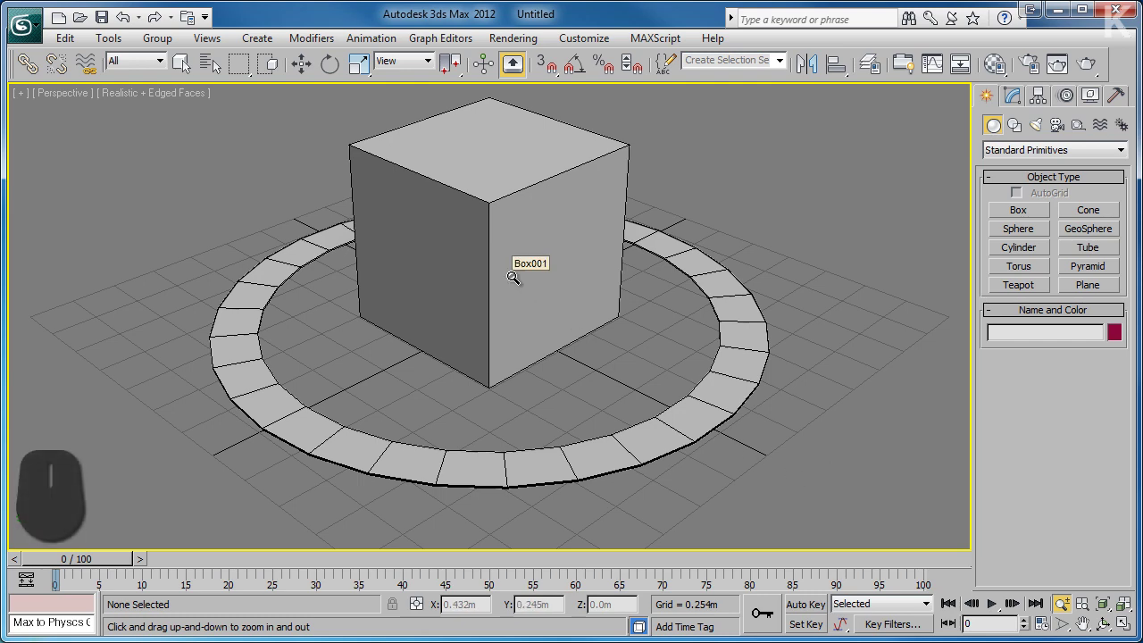
mouse_move(513, 277)
mouse_down()
mouse_move(515, 220)
mouse_move(518, 319)
mouse_move(513, 273)
mouse_up()
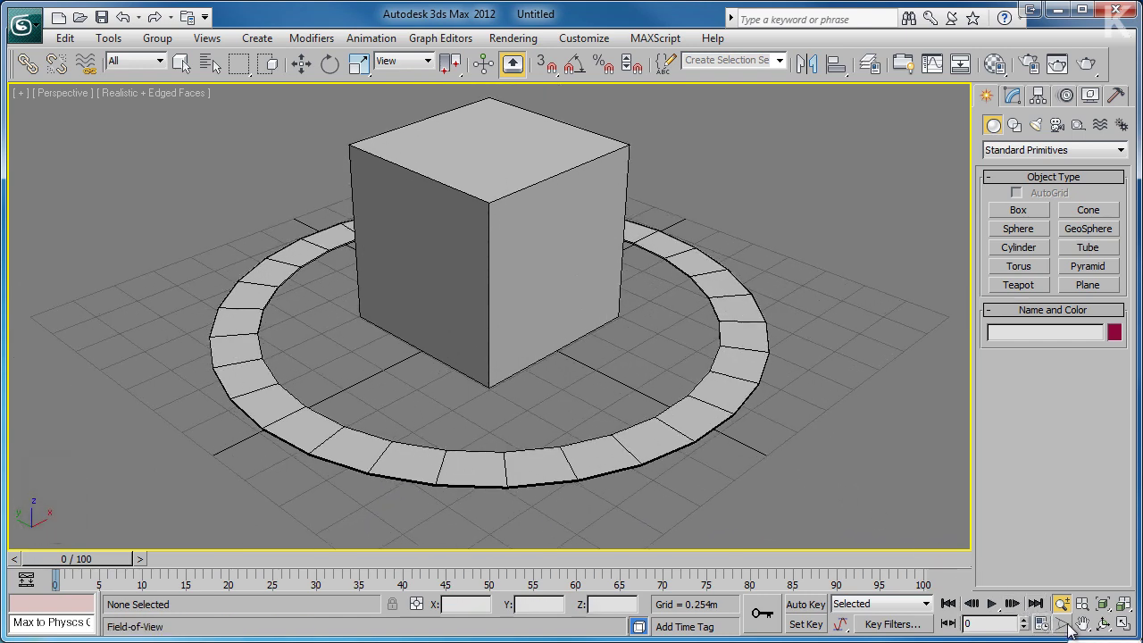
drag(1069, 629, 1062, 603)
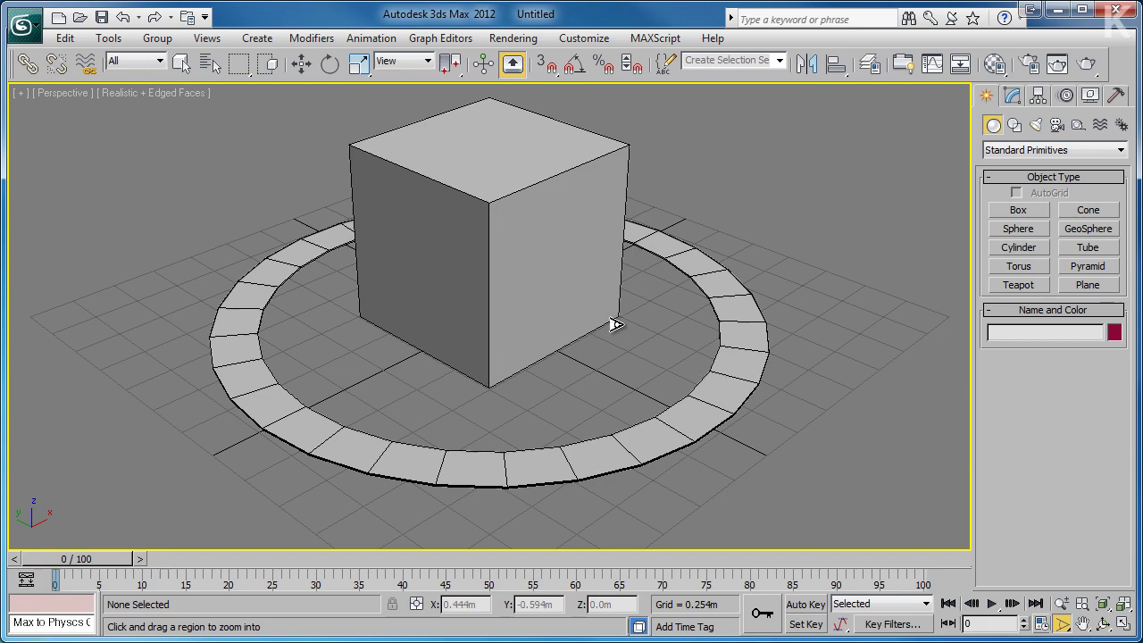
scroll(491, 278, up, 3)
scroll(492, 268, up, 2)
scroll(498, 234, down, 5)
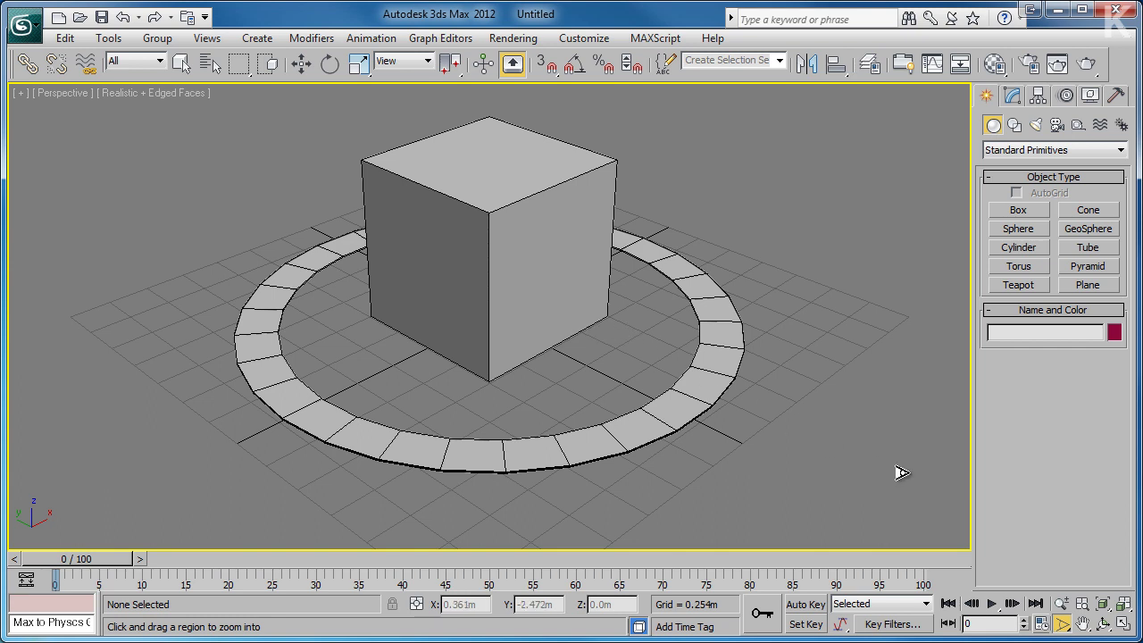
Restore the multi-view layout, zoom out all viewports together with Zoom All, and frame the scene with Zoom Extents and Zoom Extents All
click(1081, 604)
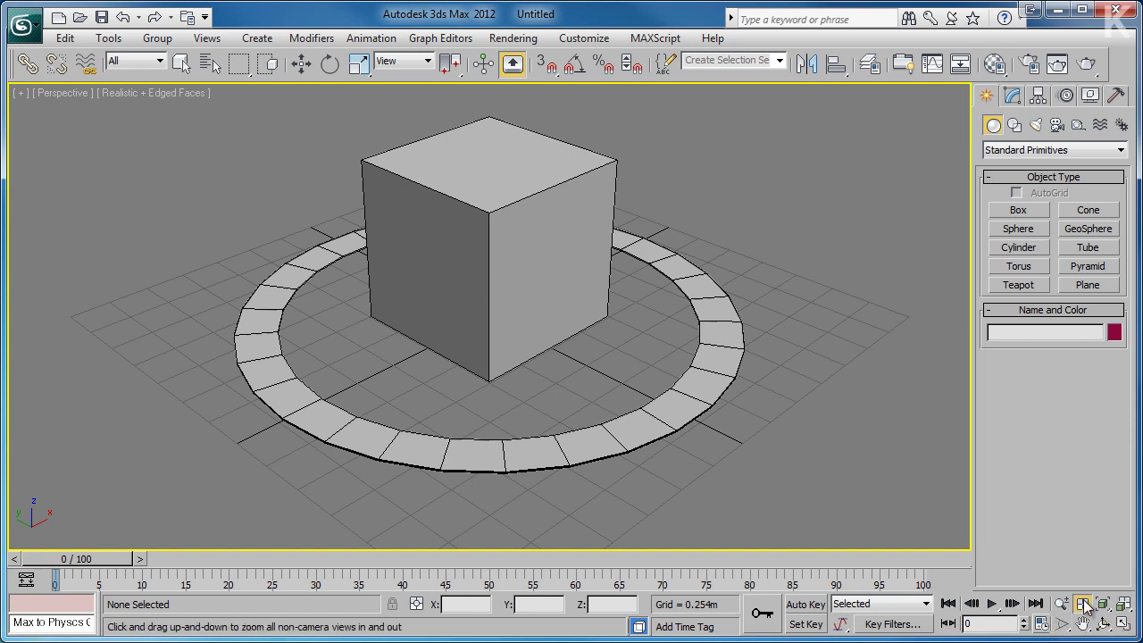
key(alt+w)
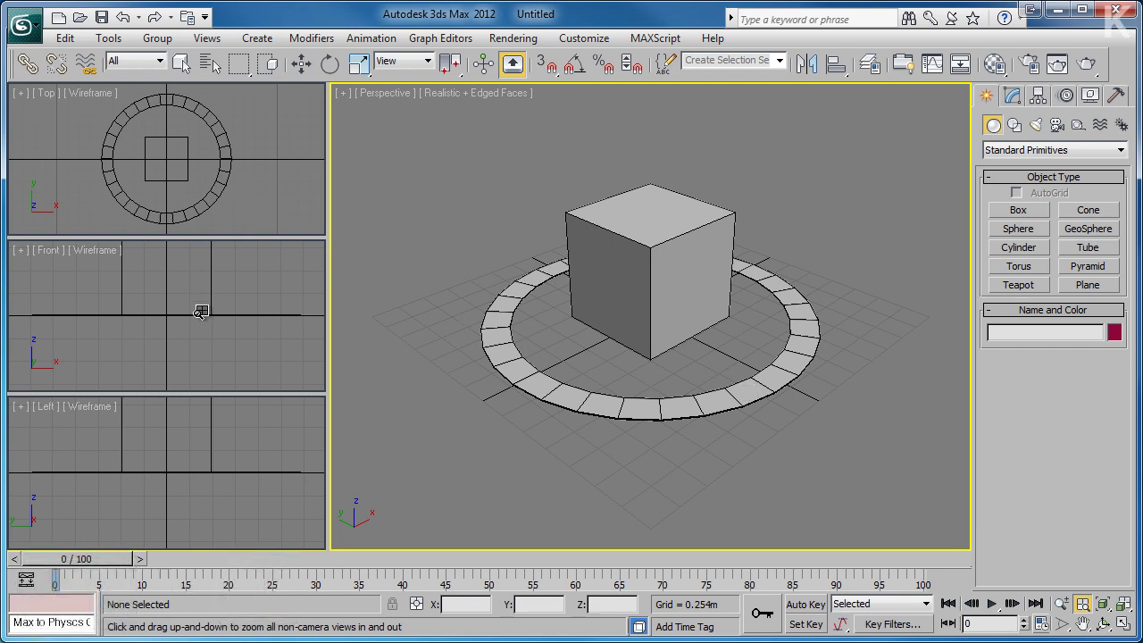
drag(597, 333, 573, 356)
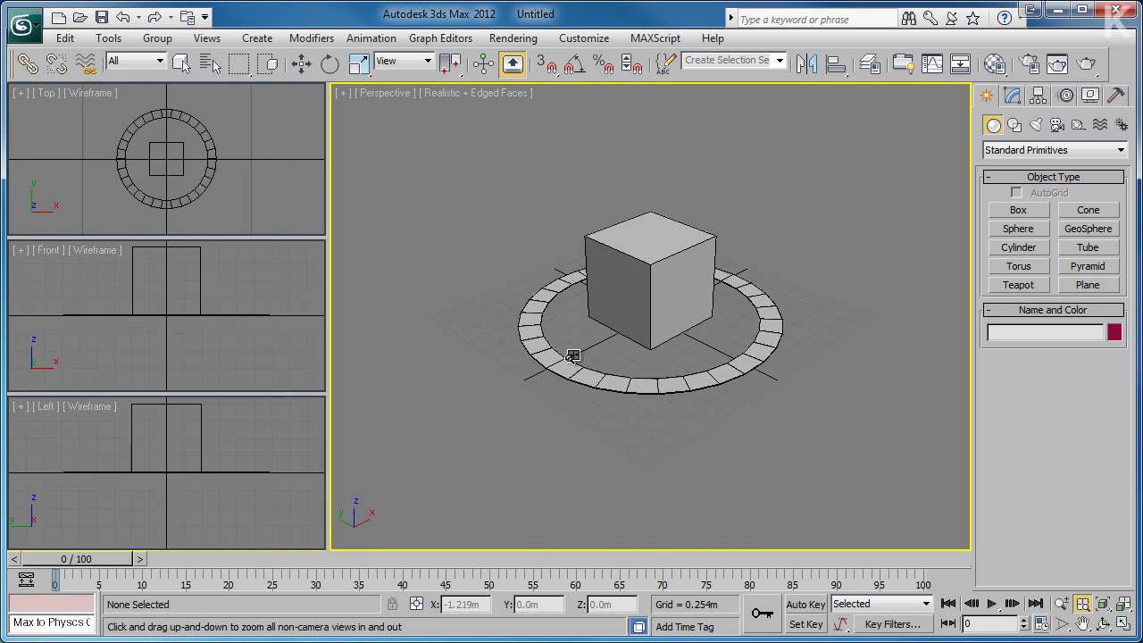
click(1104, 607)
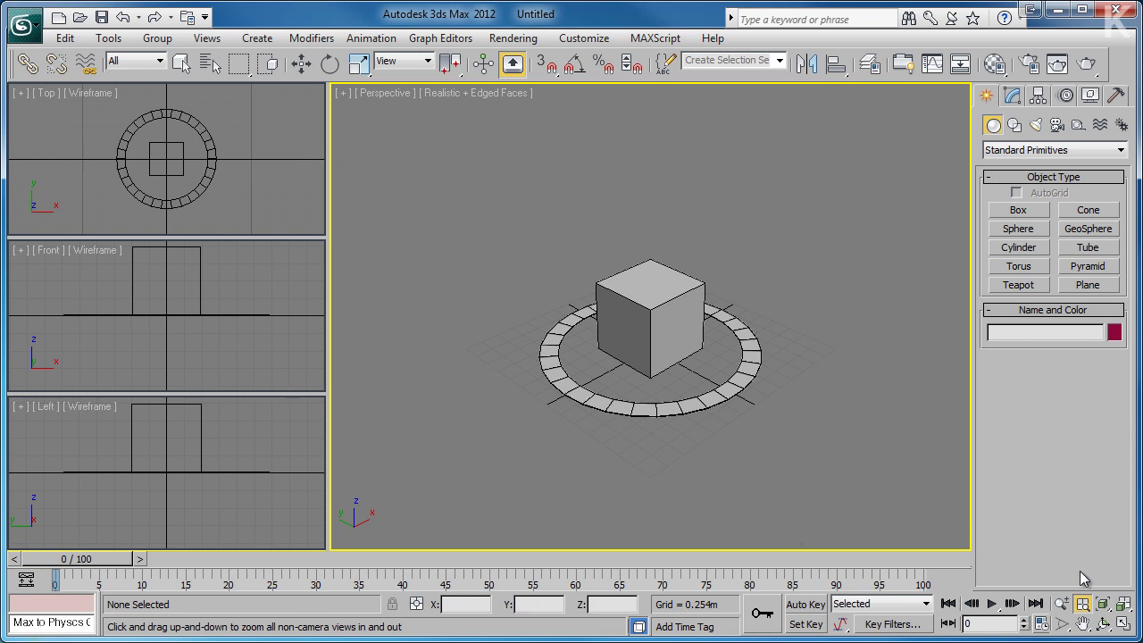
click(1124, 606)
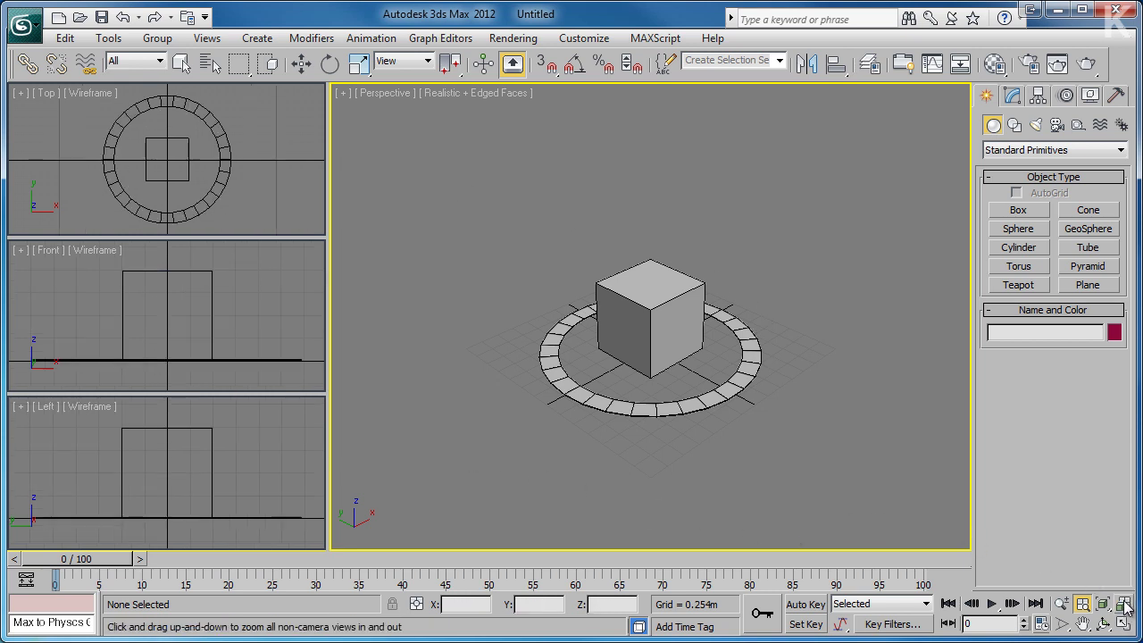
Pan the Perspective viewport around the box and ring, and rotate the view to a lower angle with Orbit
click(1084, 625)
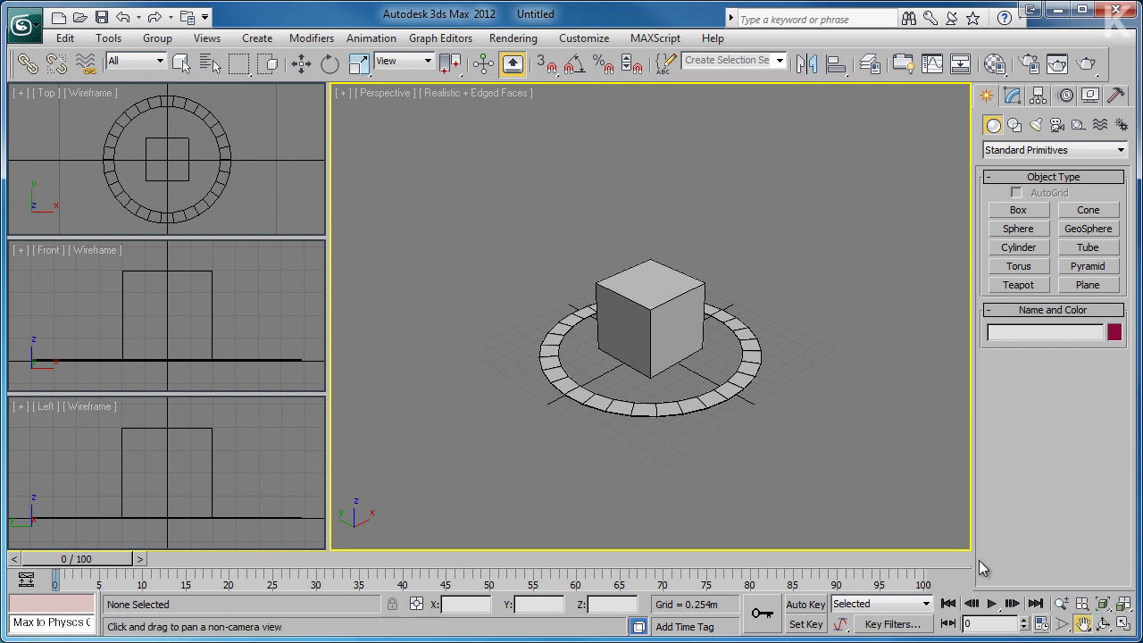
drag(622, 338, 601, 322)
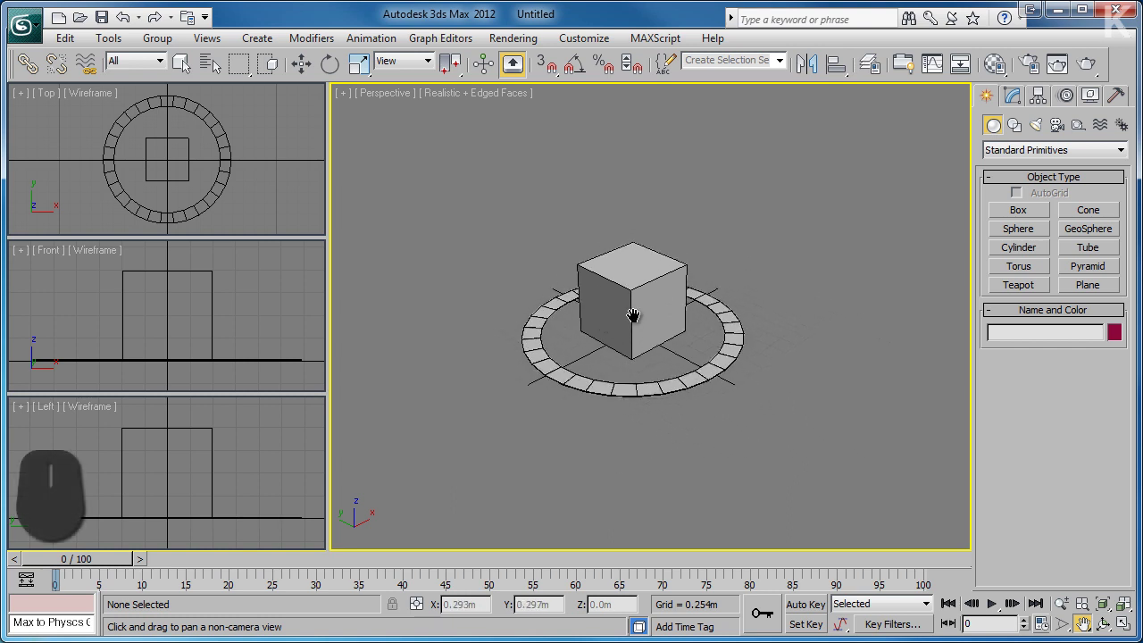
drag(633, 337, 700, 319)
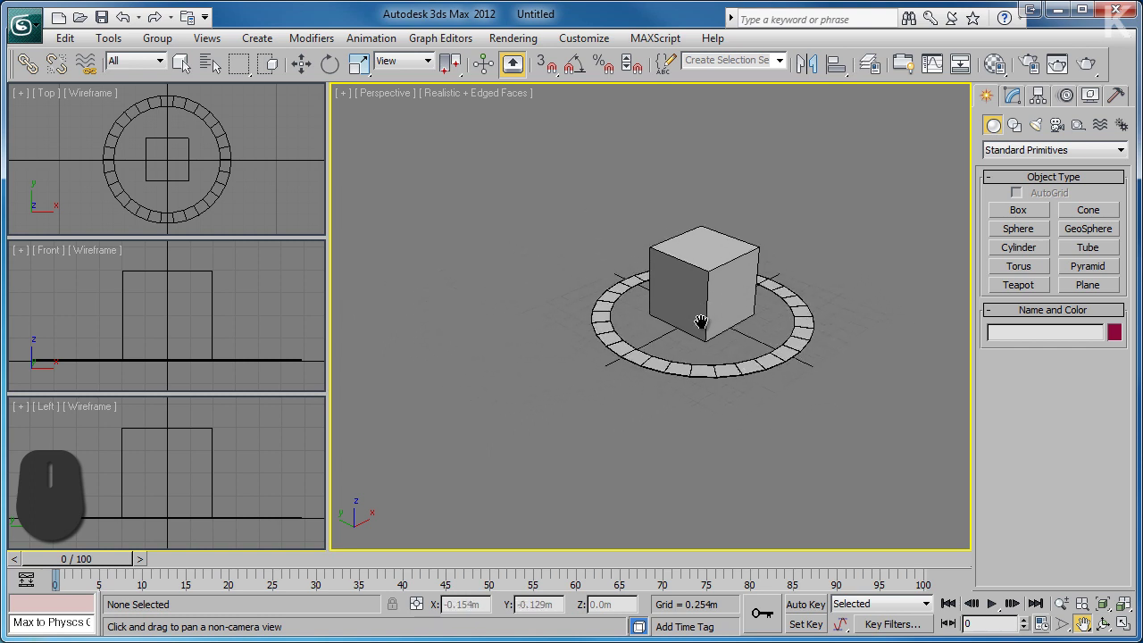
click(1105, 624)
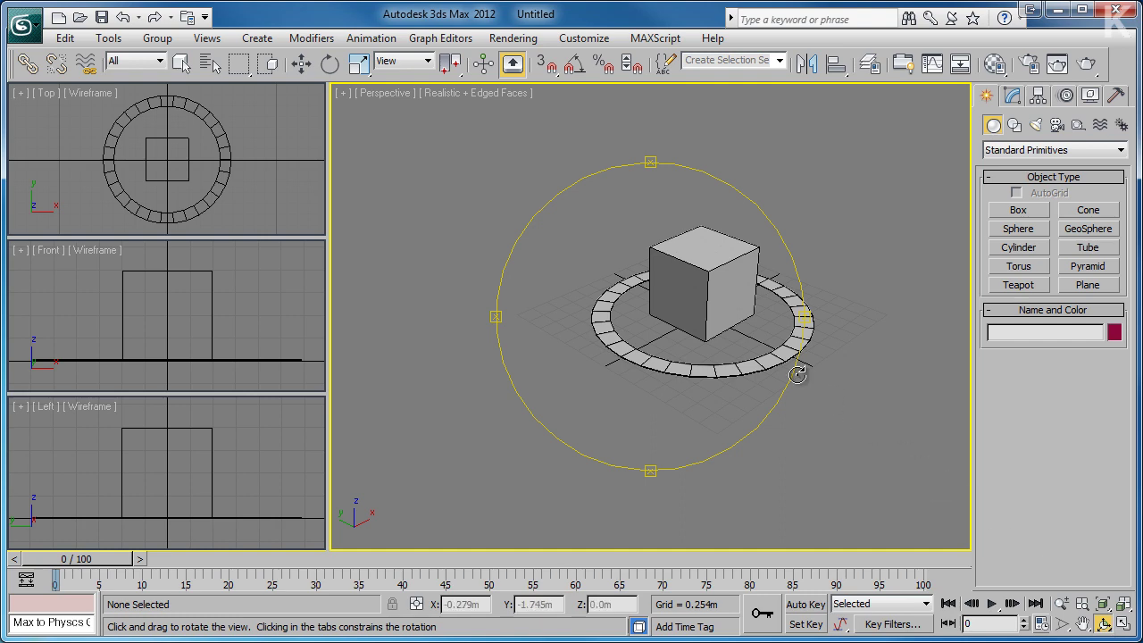
drag(655, 295, 682, 346)
drag(692, 271, 641, 254)
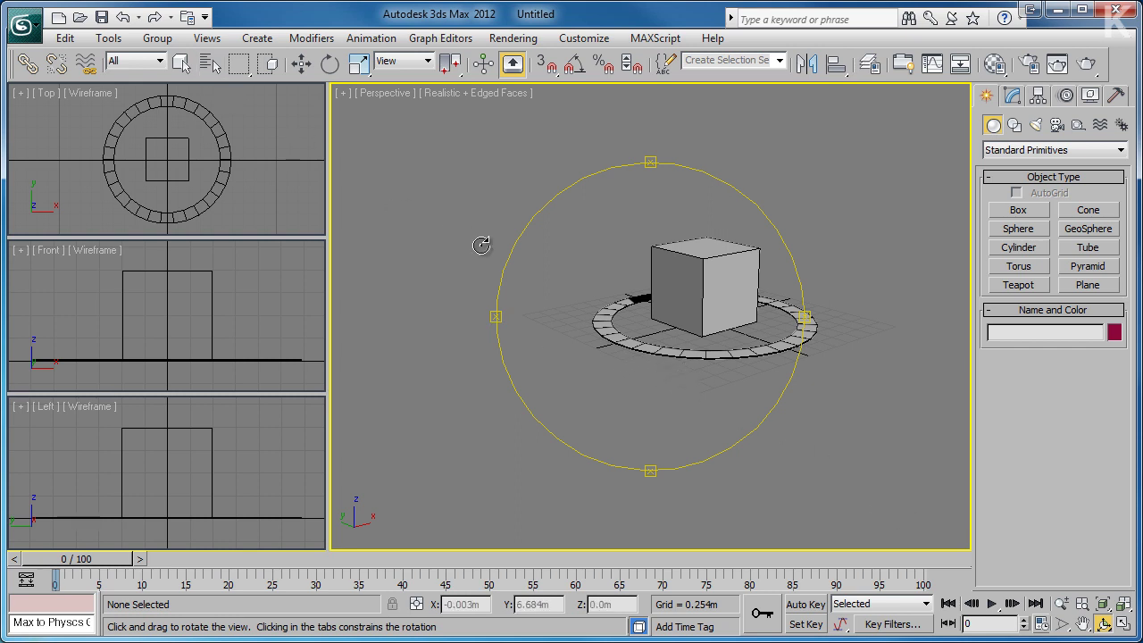
Switch to Select Object, adjust the Perspective view, maximize that viewport and zoom to the extents of the scene
click(181, 62)
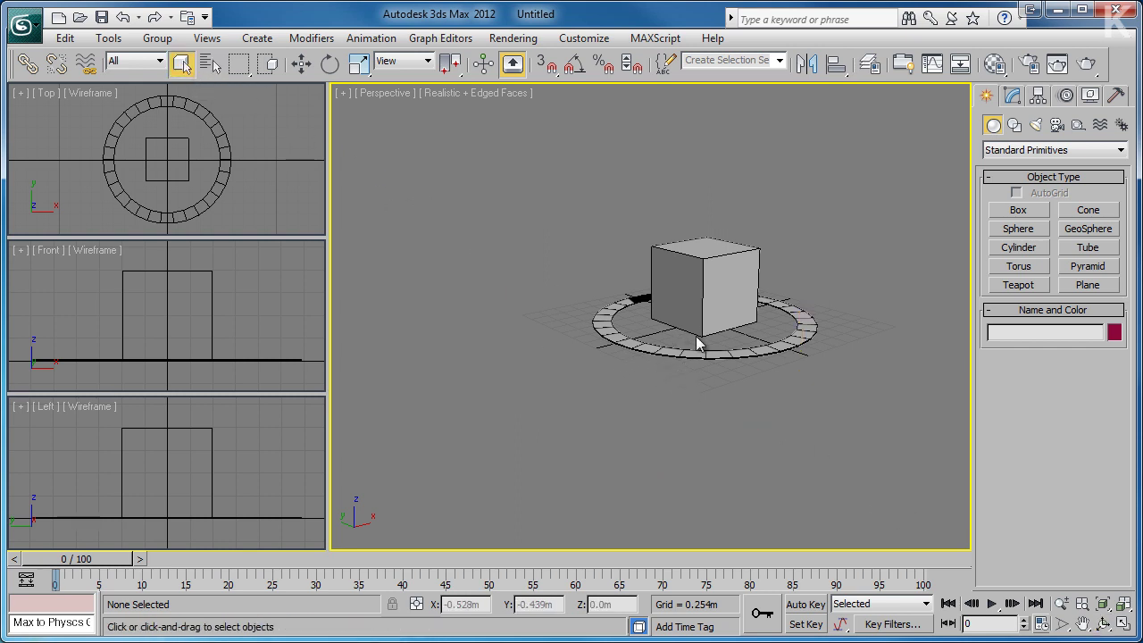
middle_drag(738, 338, 777, 344)
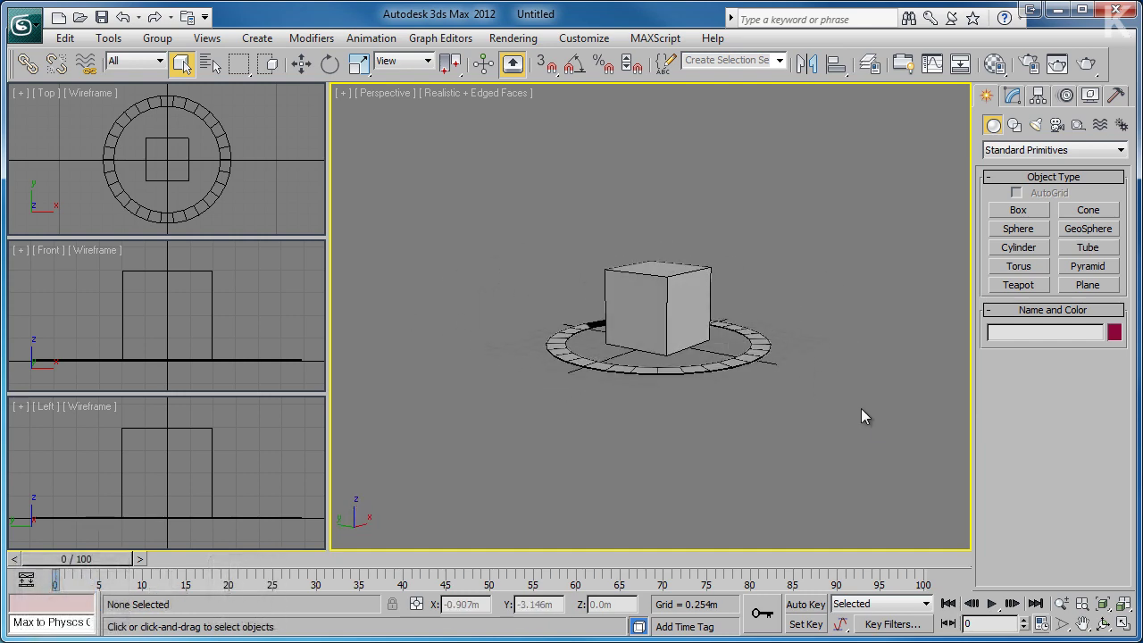
key(alt+w)
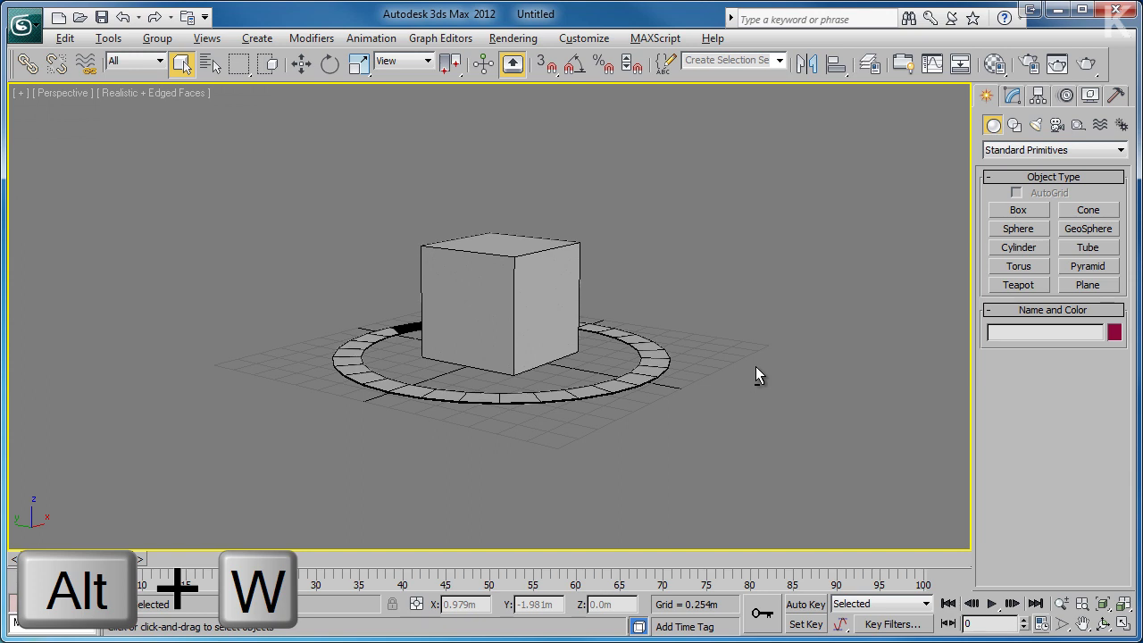
key(z)
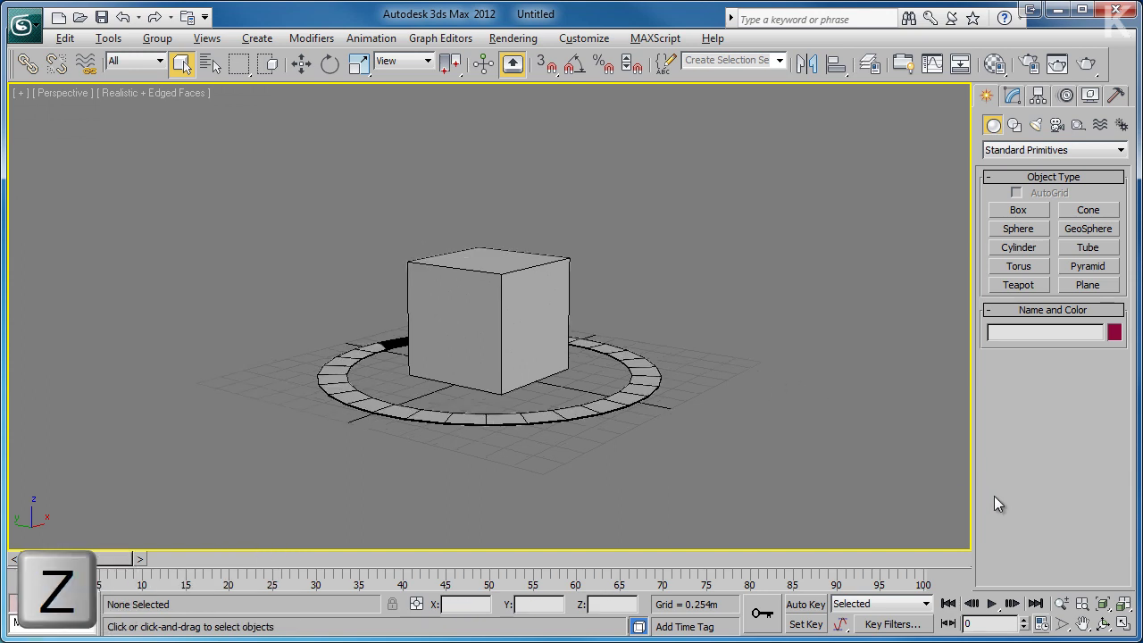
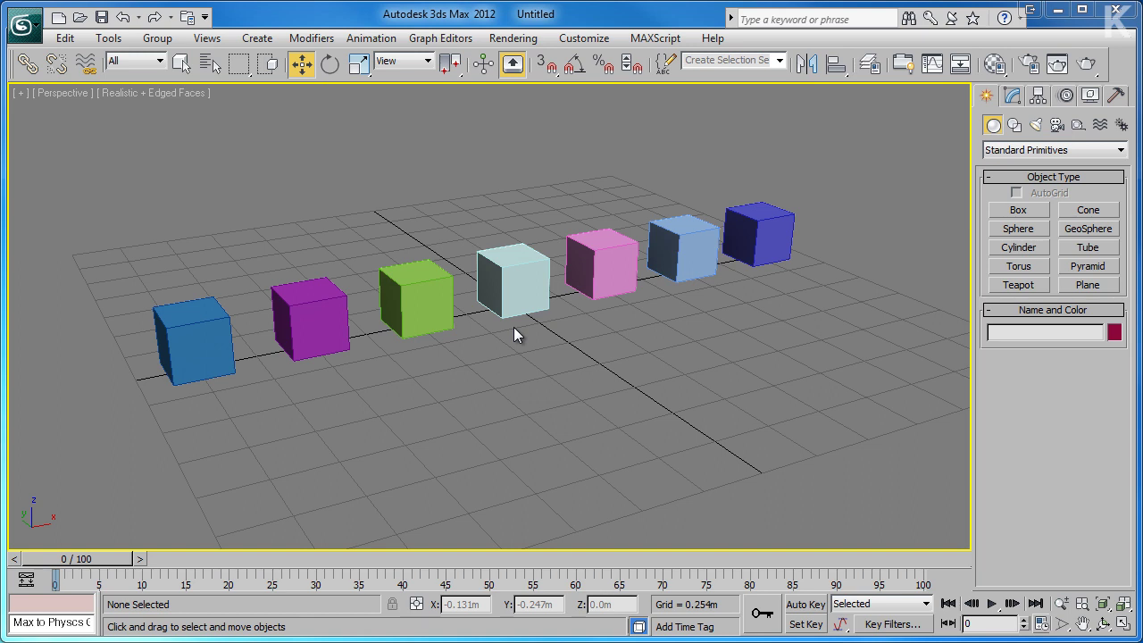
Select the pale cyan box in the middle of the row and activate Select and Move
key(q)
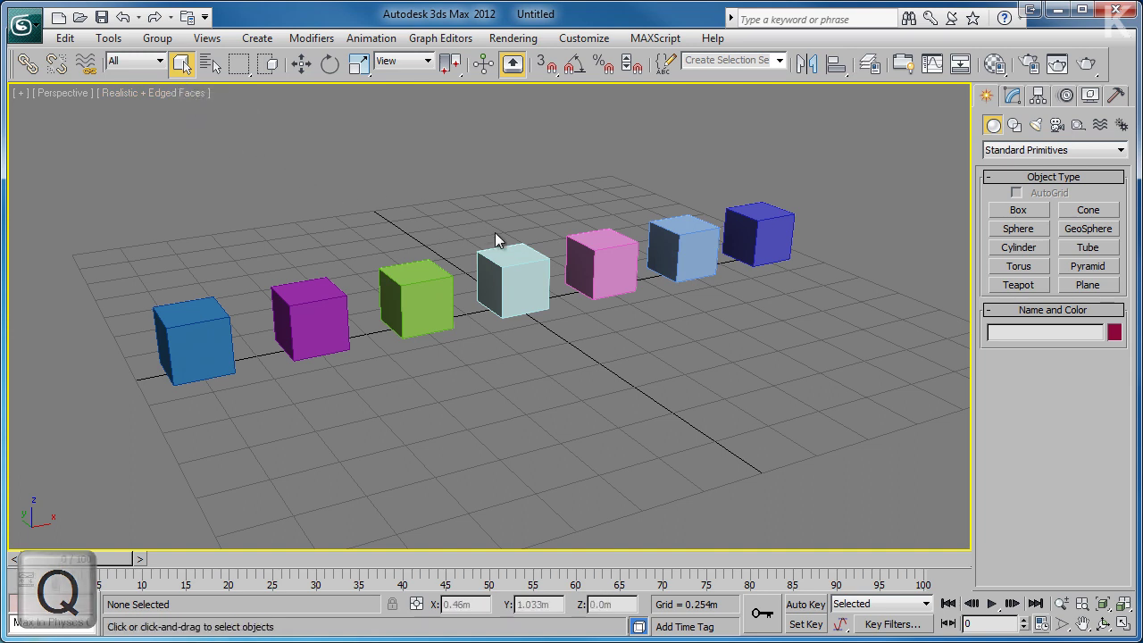
click(512, 260)
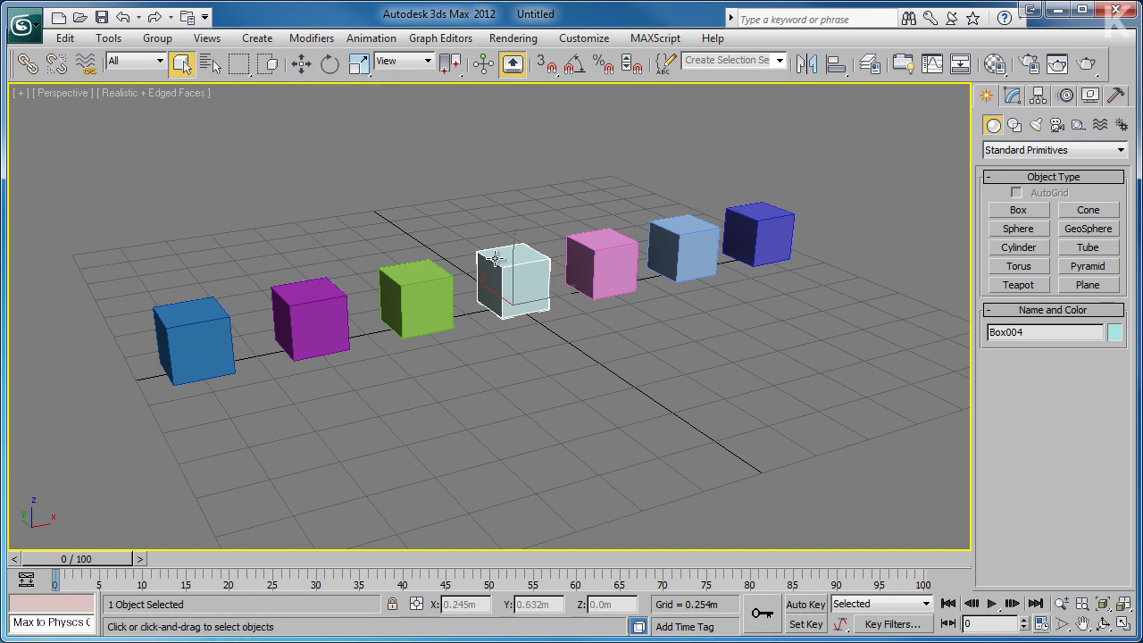
key(w)
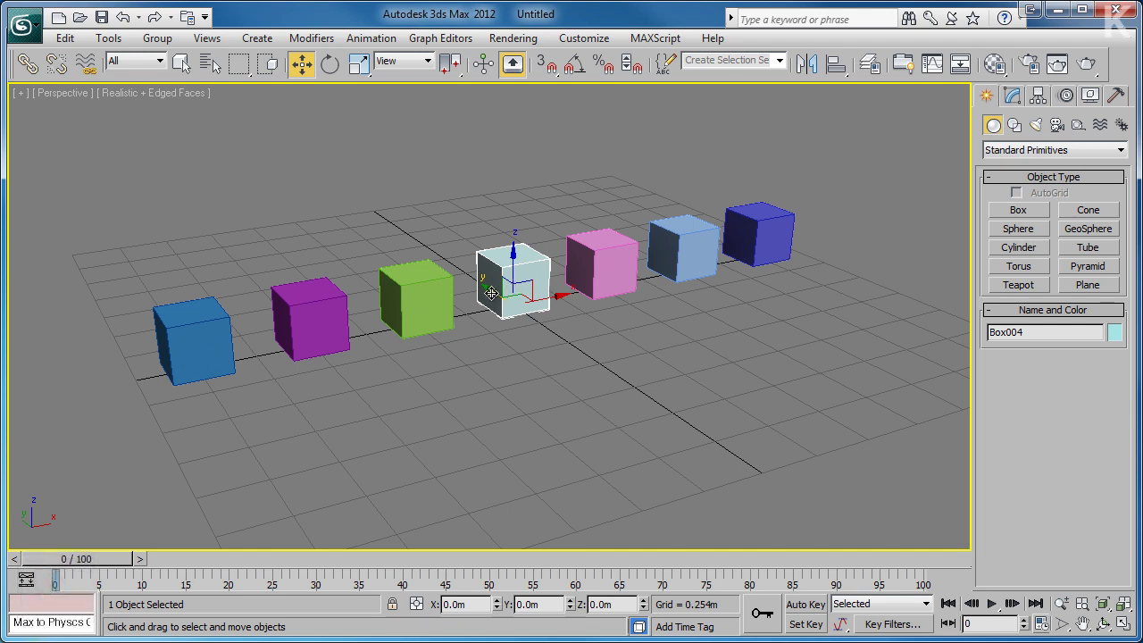
Move the pale cyan box along Y, undo it, move it along Y to about 0.87 m and reset its Y position to 0
mouse_move(489, 290)
mouse_down()
mouse_move(681, 412)
mouse_move(352, 191)
mouse_move(442, 232)
mouse_move(451, 259)
mouse_move(491, 287)
mouse_up()
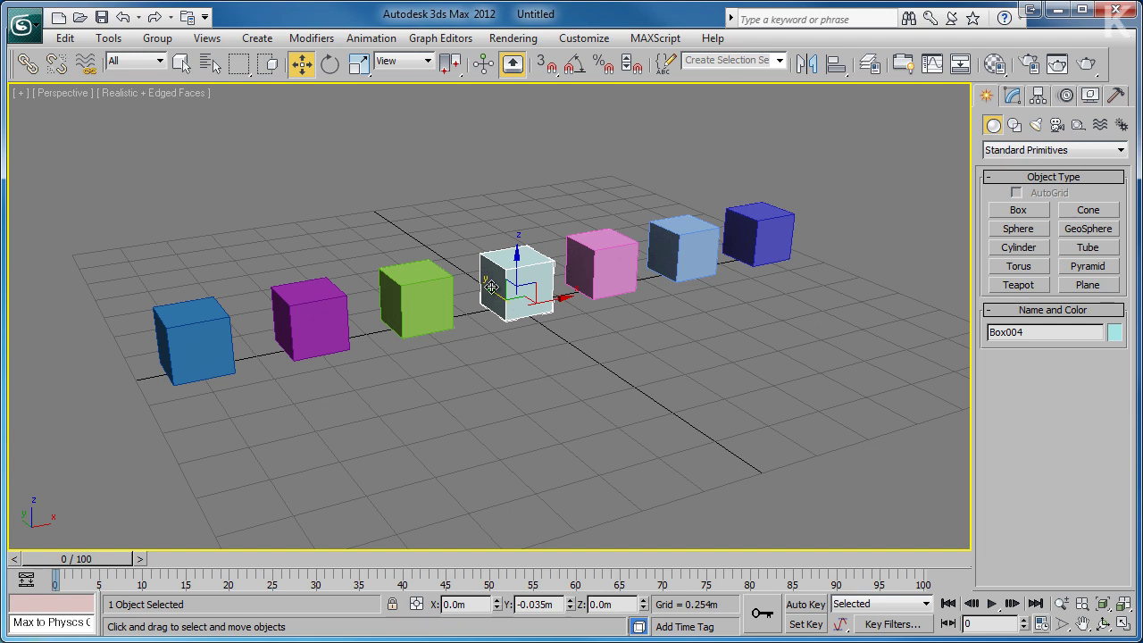
key(ctrl+z)
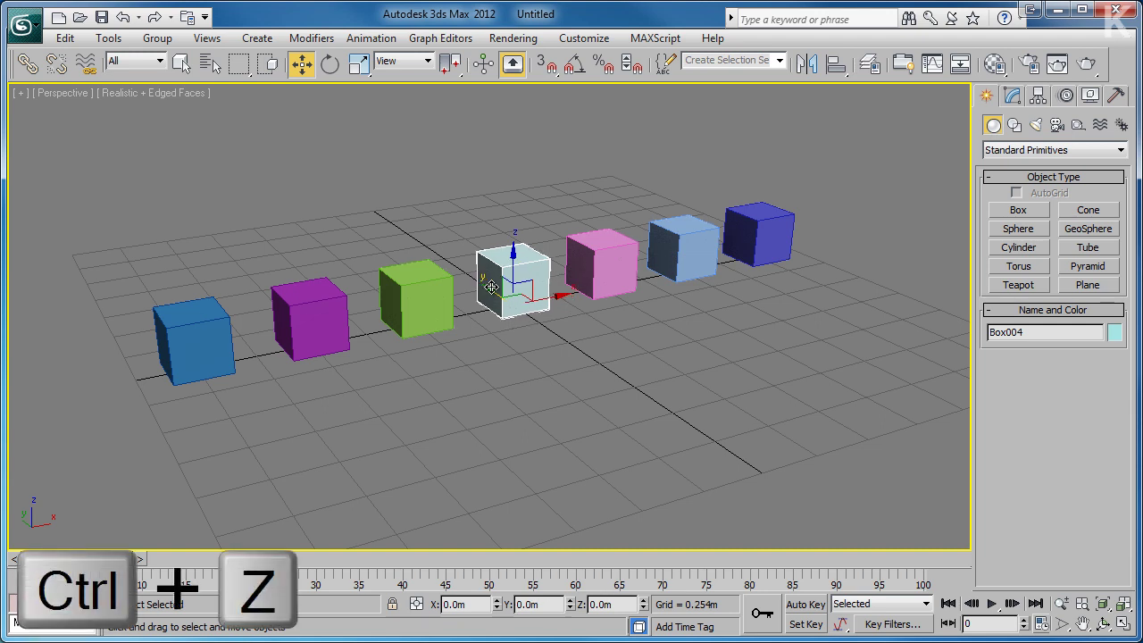
drag(493, 290, 423, 248)
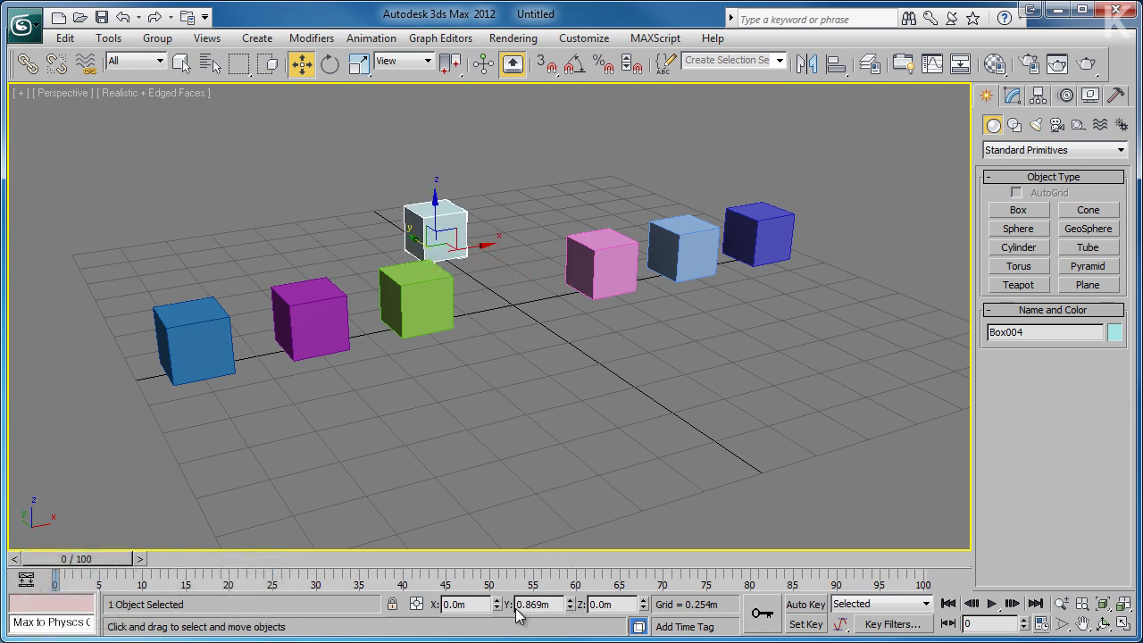
right_click(572, 608)
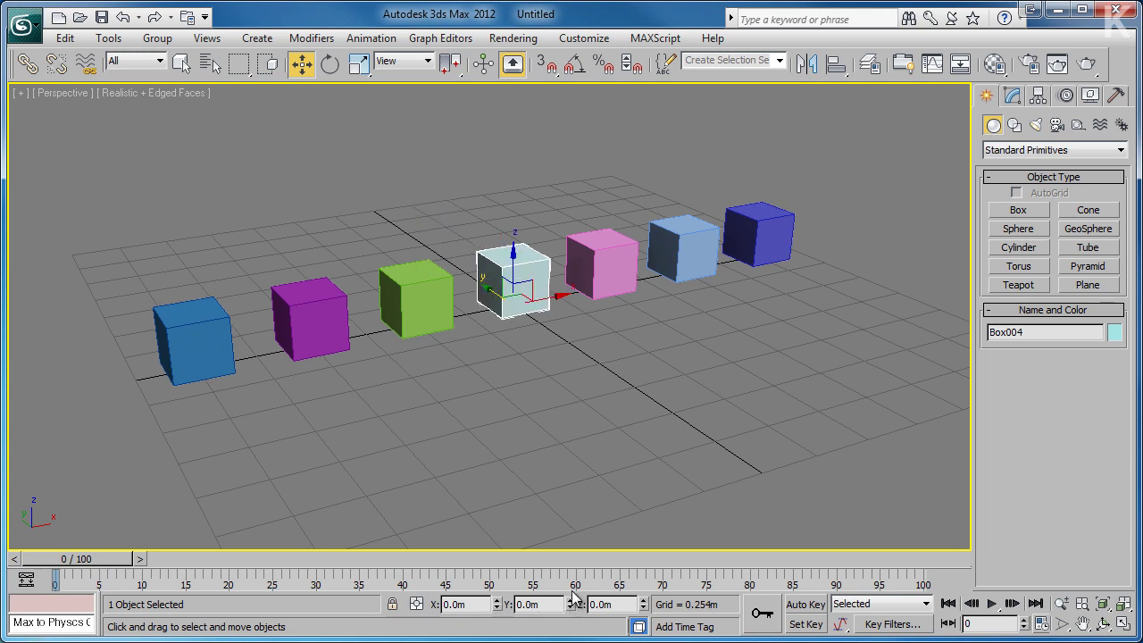
Turn on 3D snapping, try moving the pale cyan box along Y with grid point snapping, and turn snapping off
alt+middle_drag(585, 376, 610, 414)
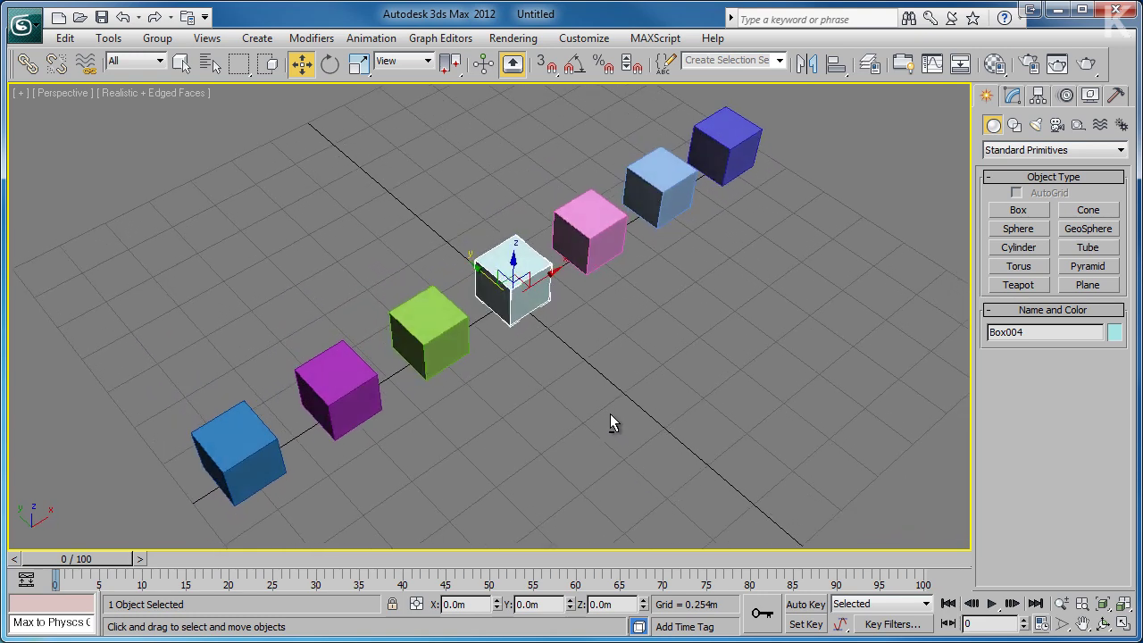
scroll(612, 415, down, 2)
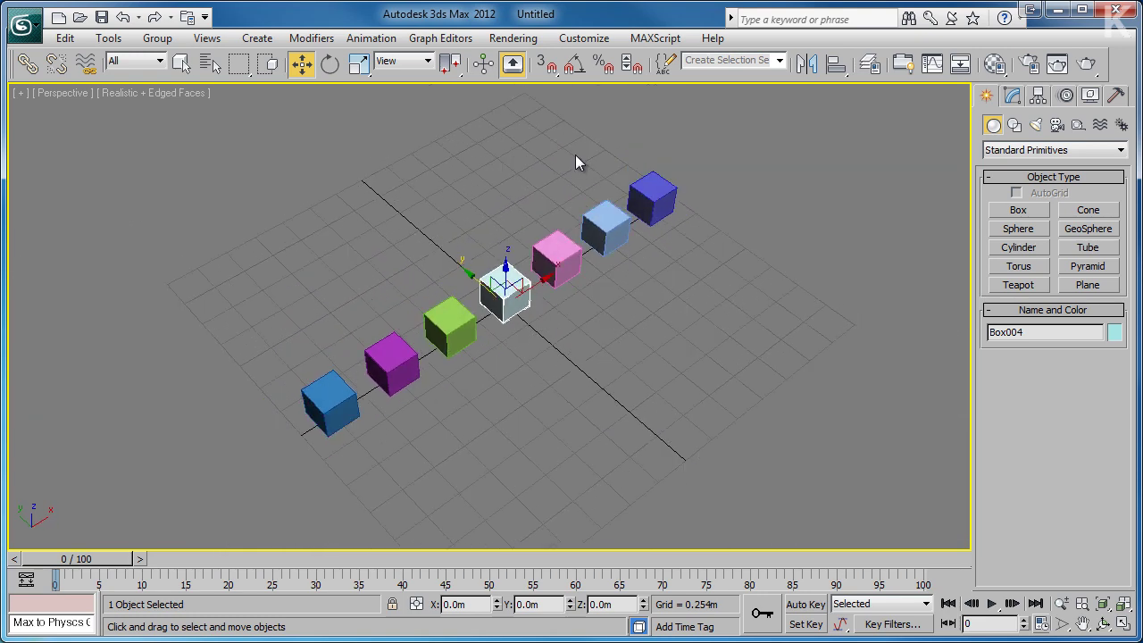
click(549, 66)
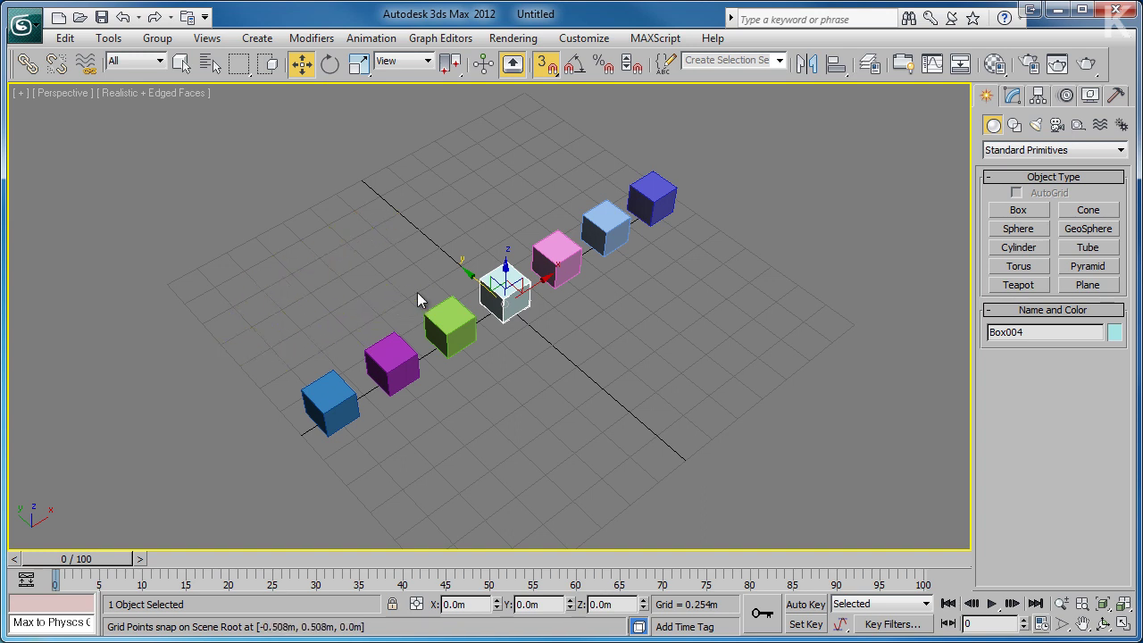
drag(475, 275, 514, 302)
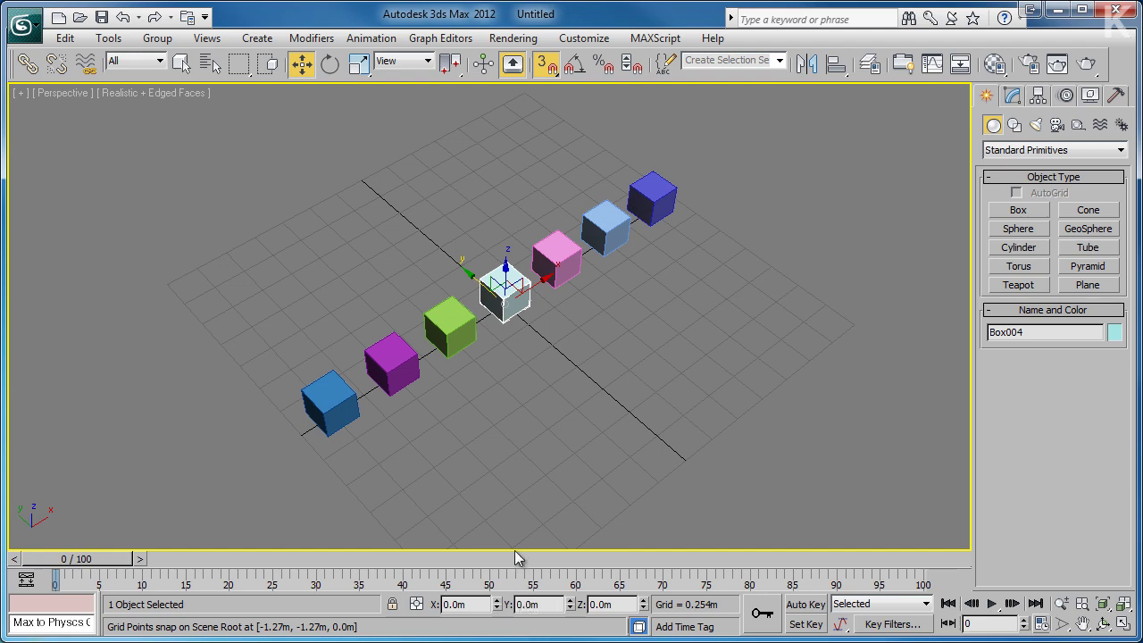
click(546, 66)
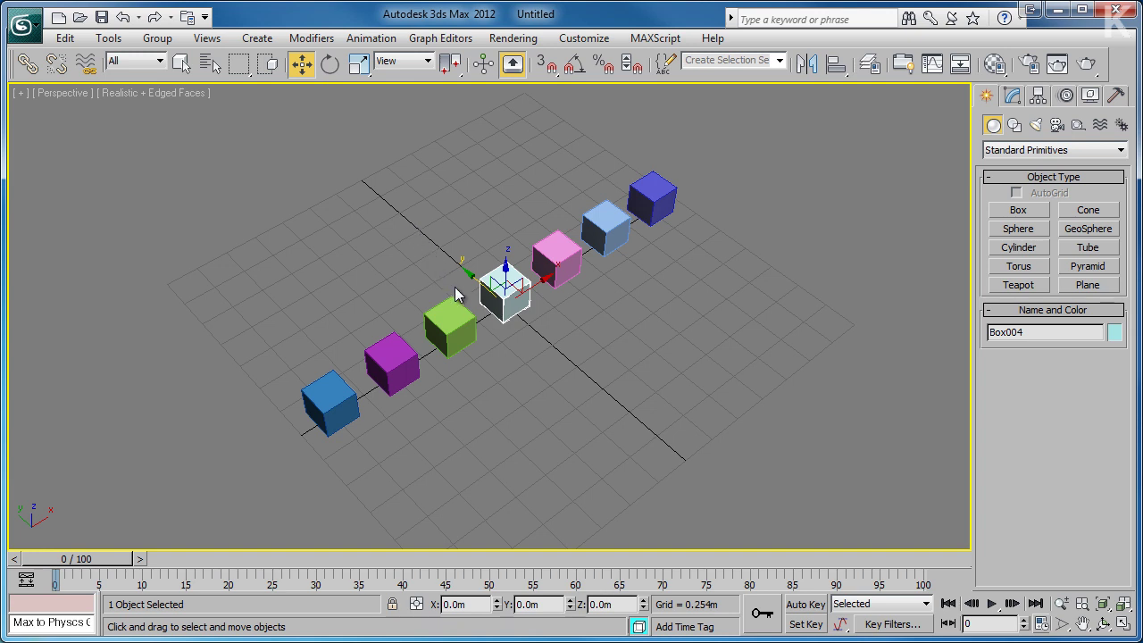
Rotate the pale cyan box about its Z axis to about -73 degrees
key(e)
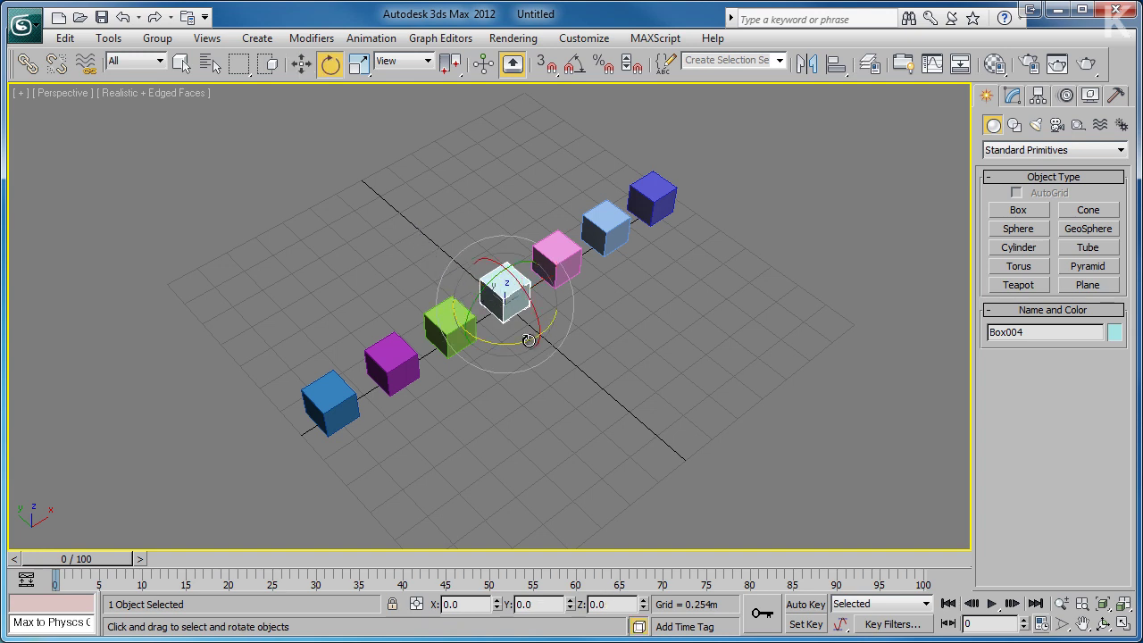
alt+middle_drag(503, 299, 605, 322)
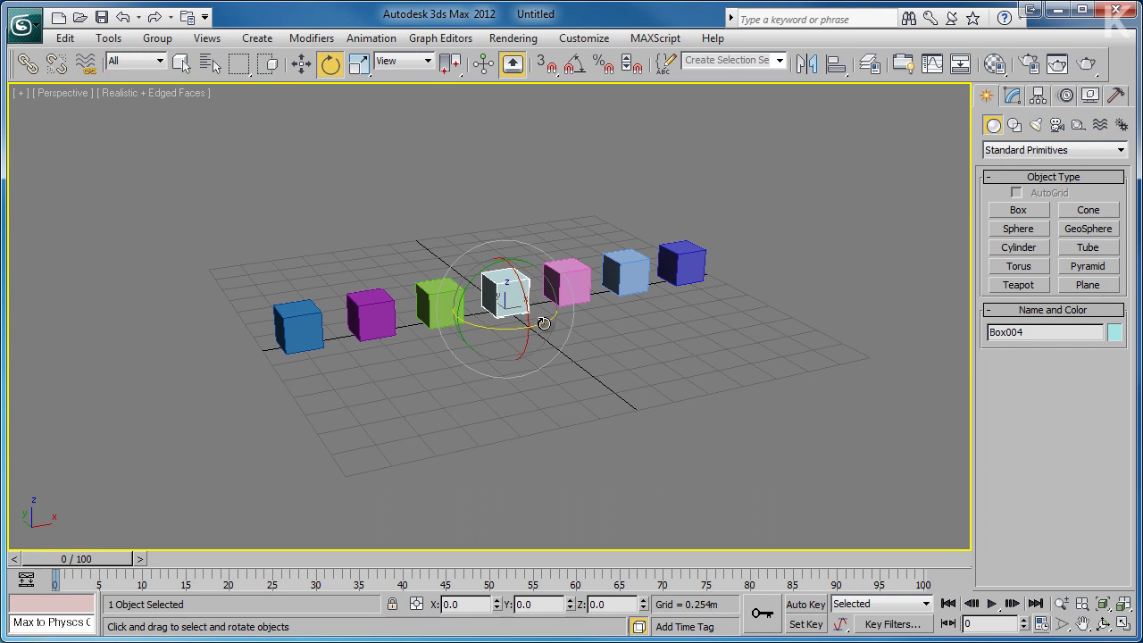
drag(544, 323, 394, 319)
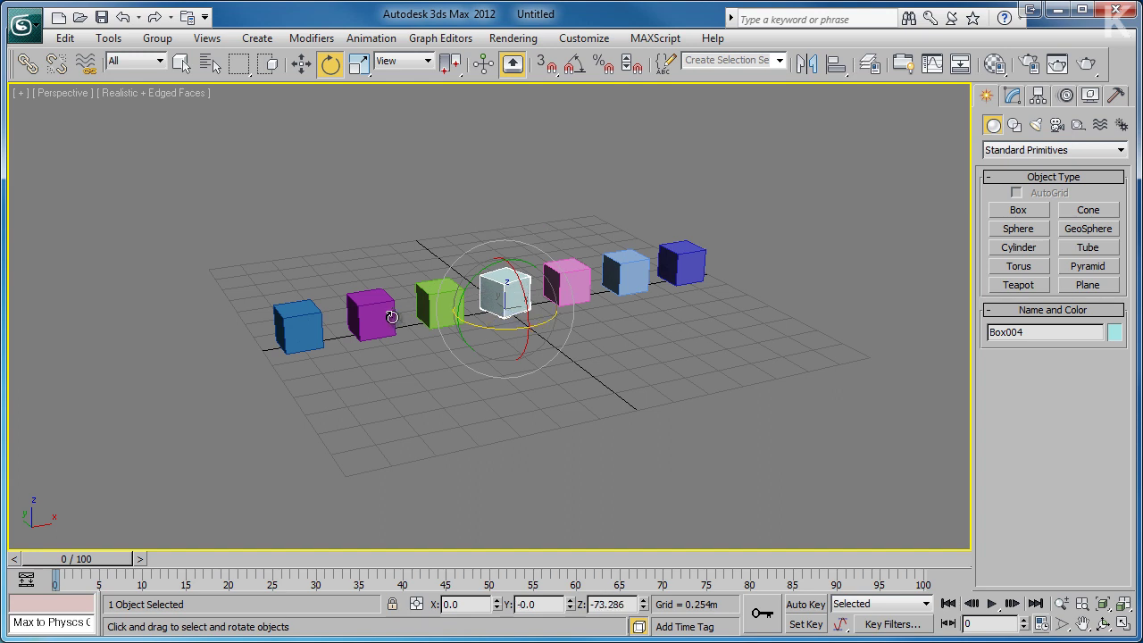
Reset the pale cyan box's Z rotation to 0, rotate it freely, and return its X, Y and Z rotation to 0
right_click(643, 605)
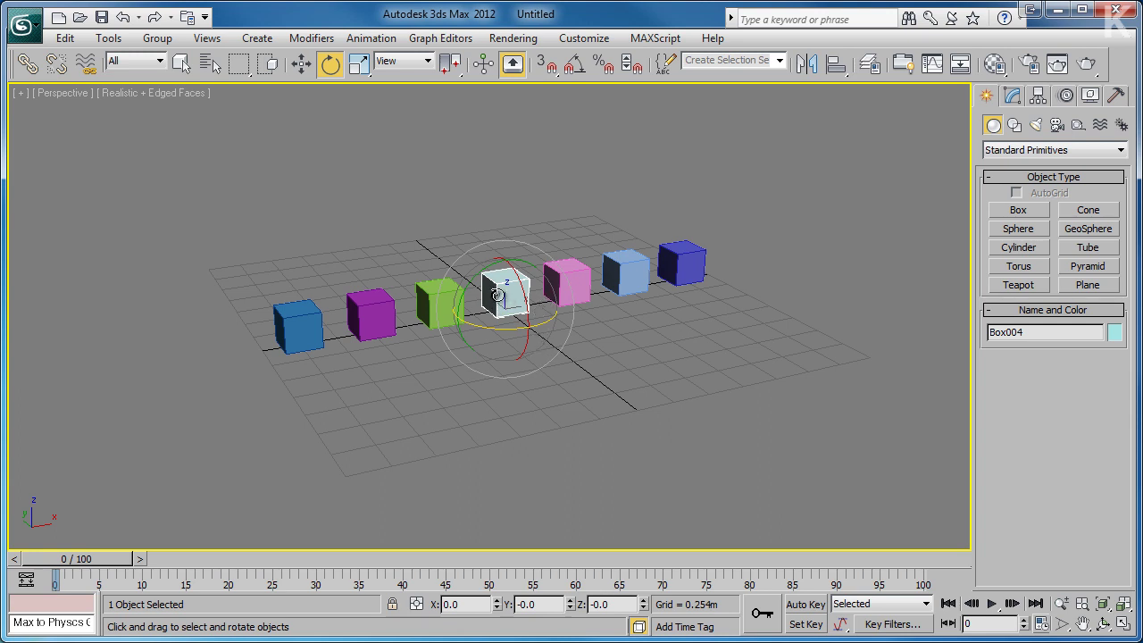
drag(502, 296, 496, 325)
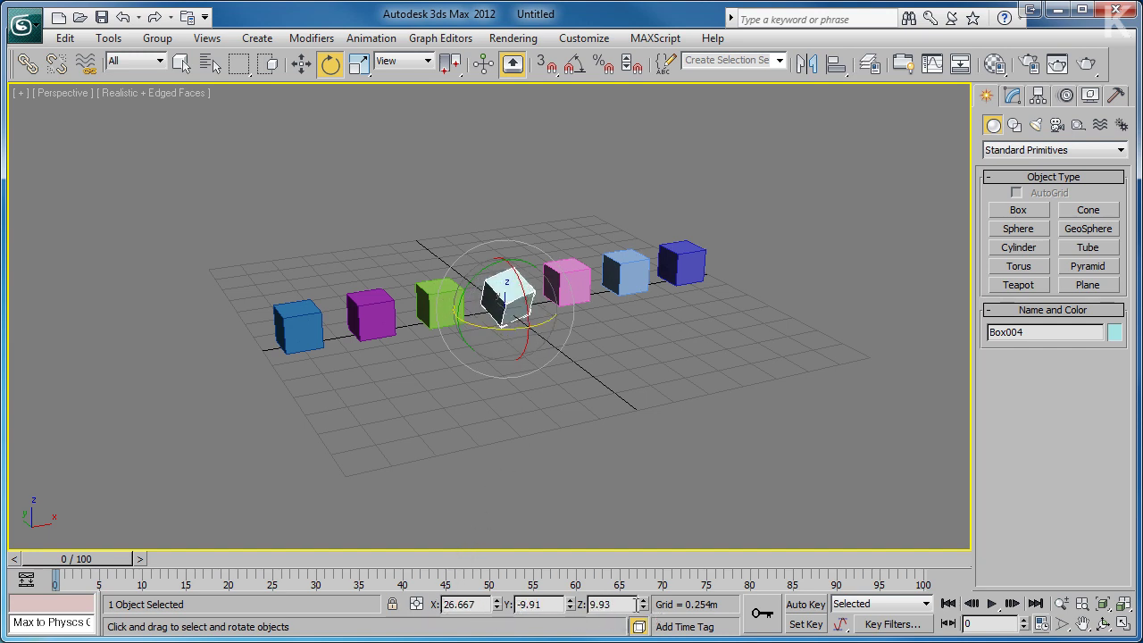
right_click(495, 608)
right_click(570, 608)
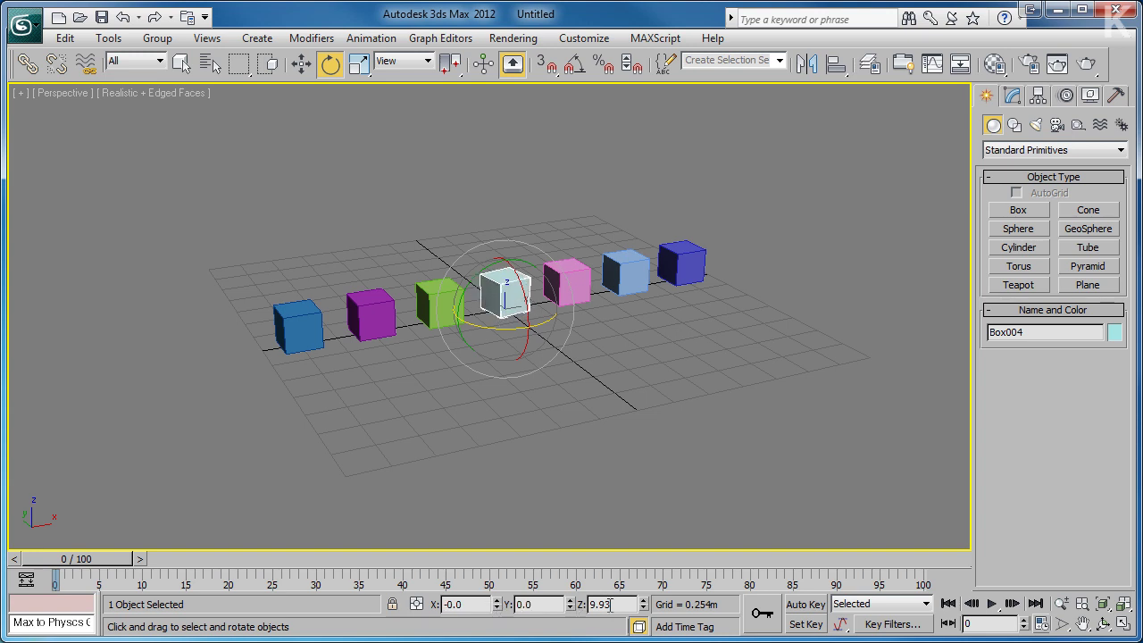
right_click(643, 608)
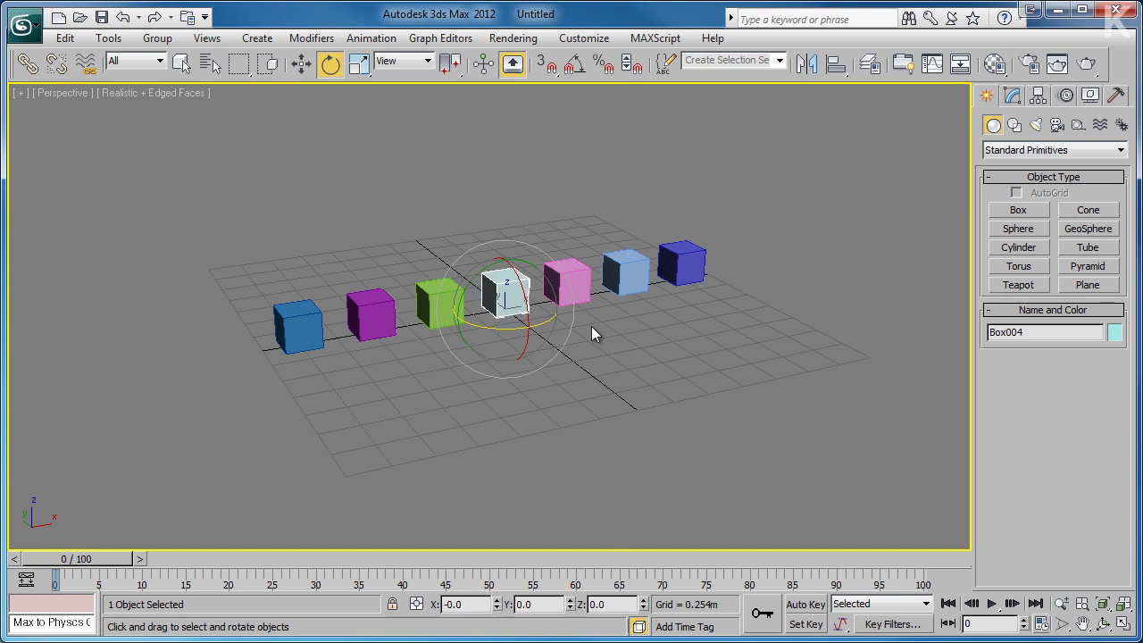
Turn on angle snap, rotate the pale cyan box about Z to -75 degrees, and reset its Z rotation to 0
click(574, 65)
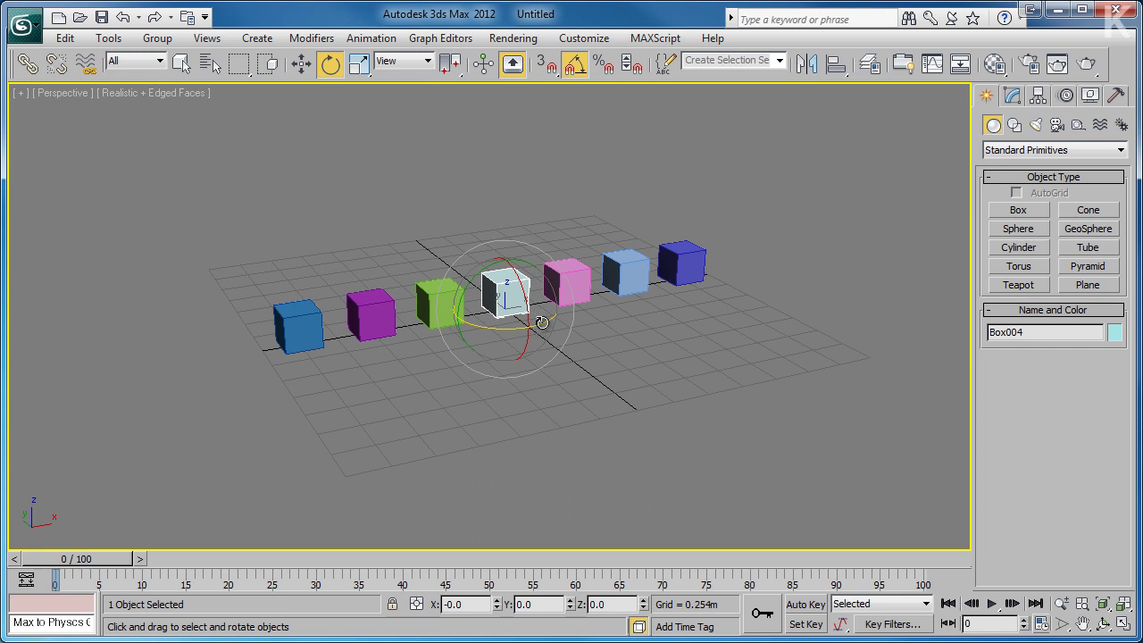
drag(535, 327, 466, 317)
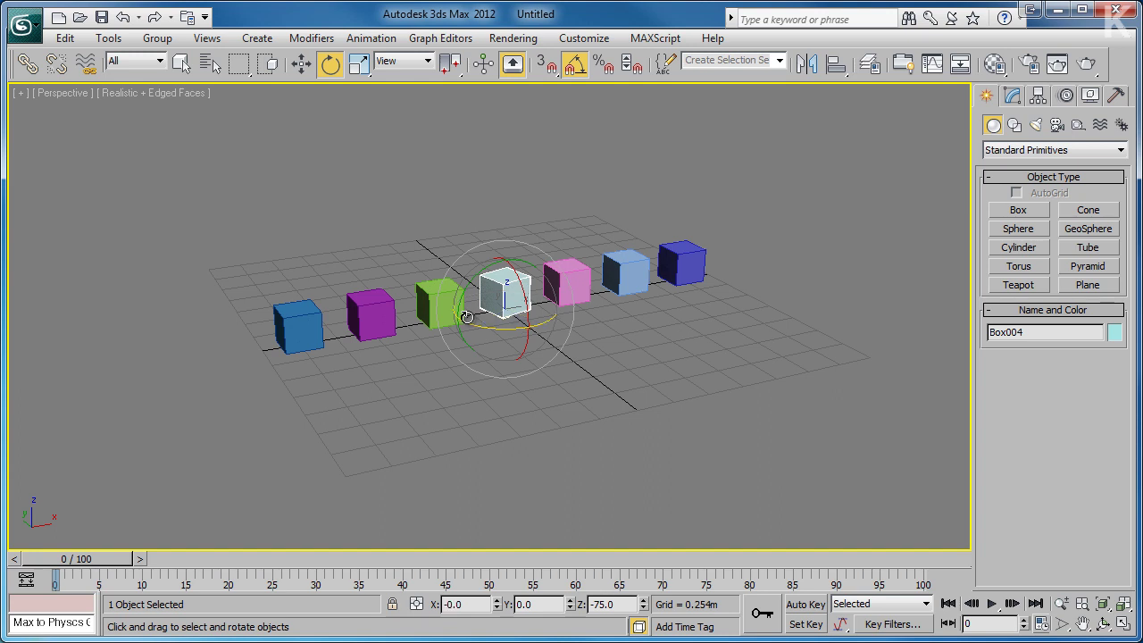
right_click(643, 604)
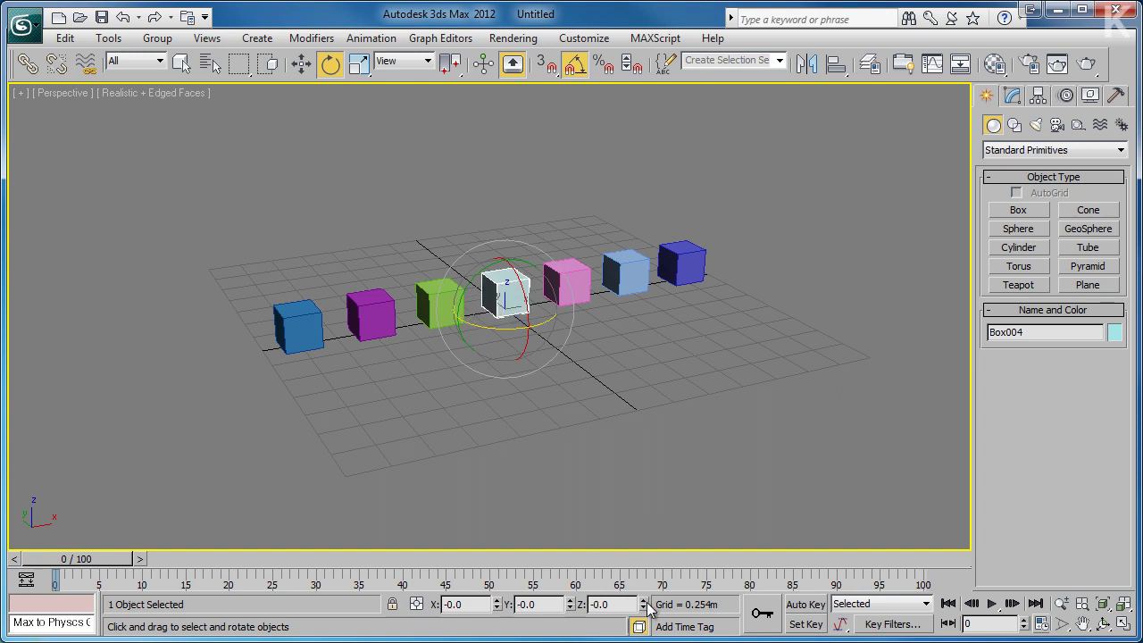
Set the angle snap increment to 45 degrees, test it by rotating the pale cyan box about Z, and turn angle snap off
right_click(576, 71)
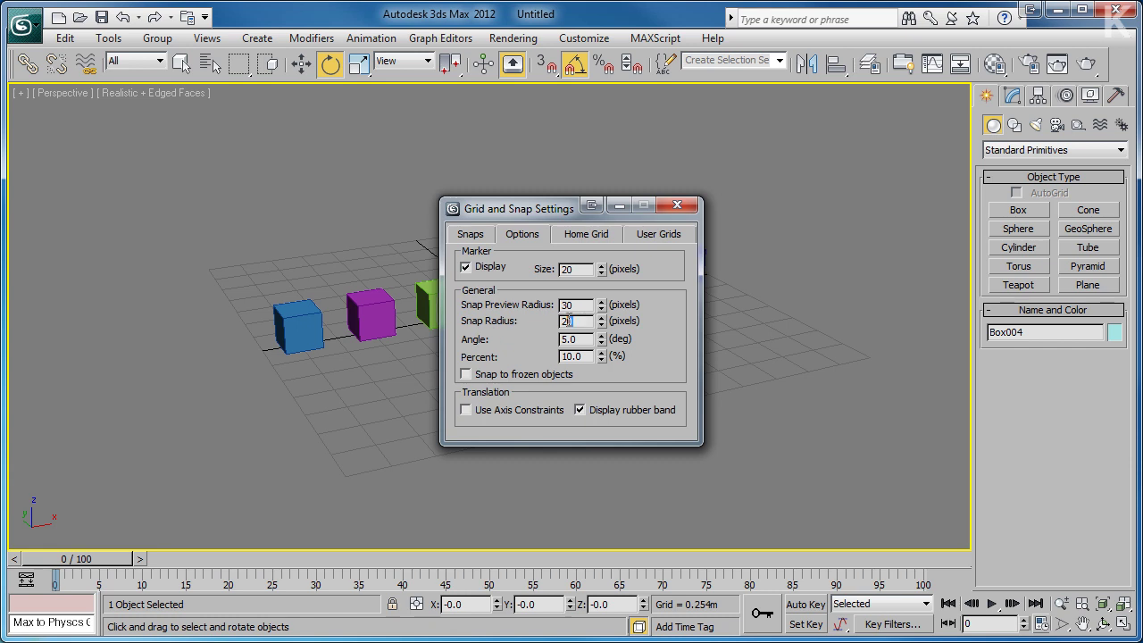
double_click(583, 339)
click(585, 341)
drag(589, 341, 551, 343)
text(45)
click(668, 202)
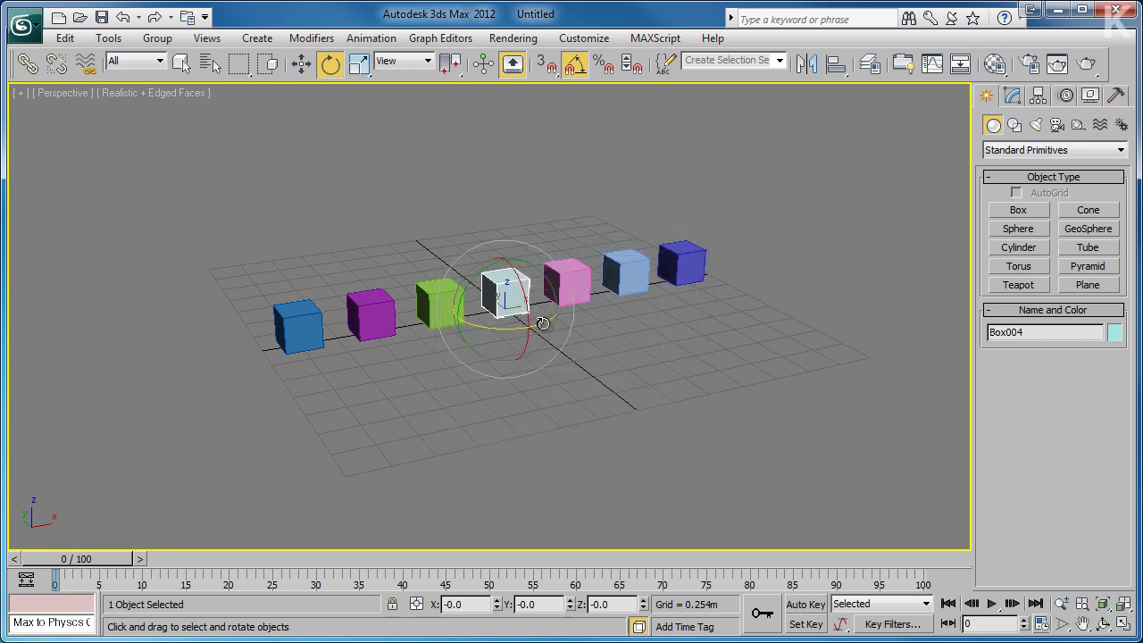
drag(543, 323, 475, 323)
click(572, 71)
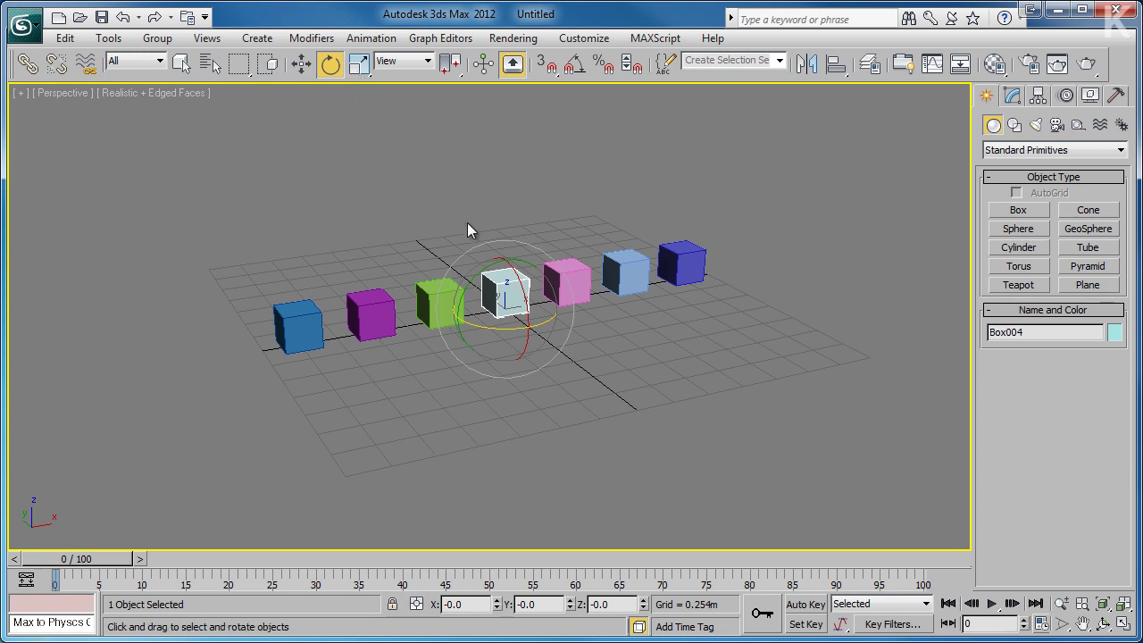
Try scaling the pale cyan box along Z to about 249 percent and then uniformly, undoing each change
key(r)
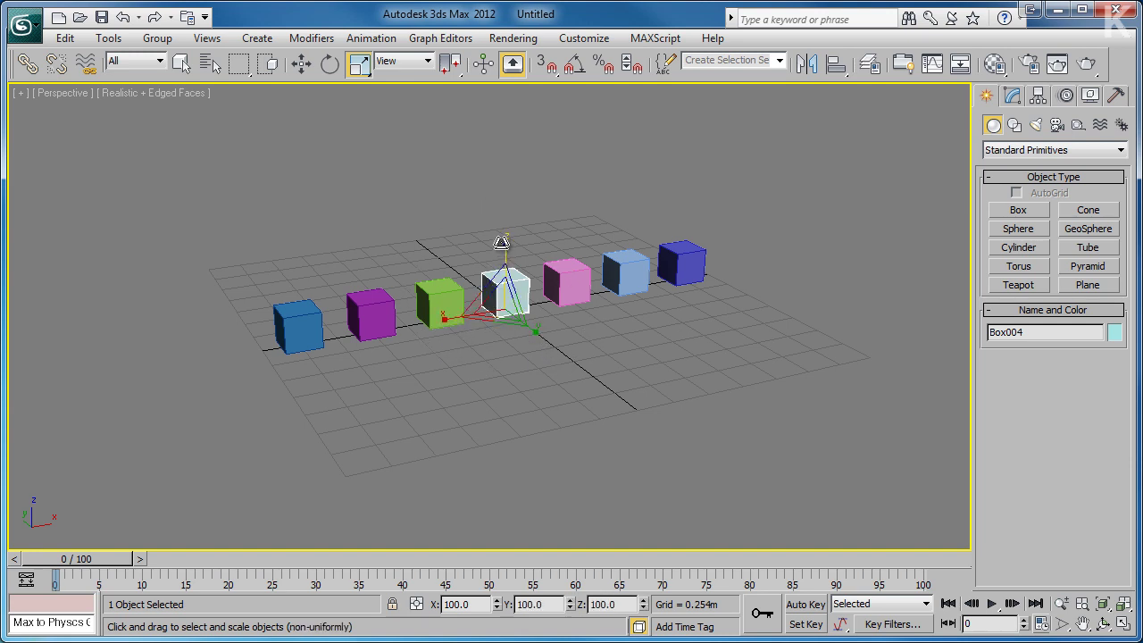
drag(501, 241, 505, 146)
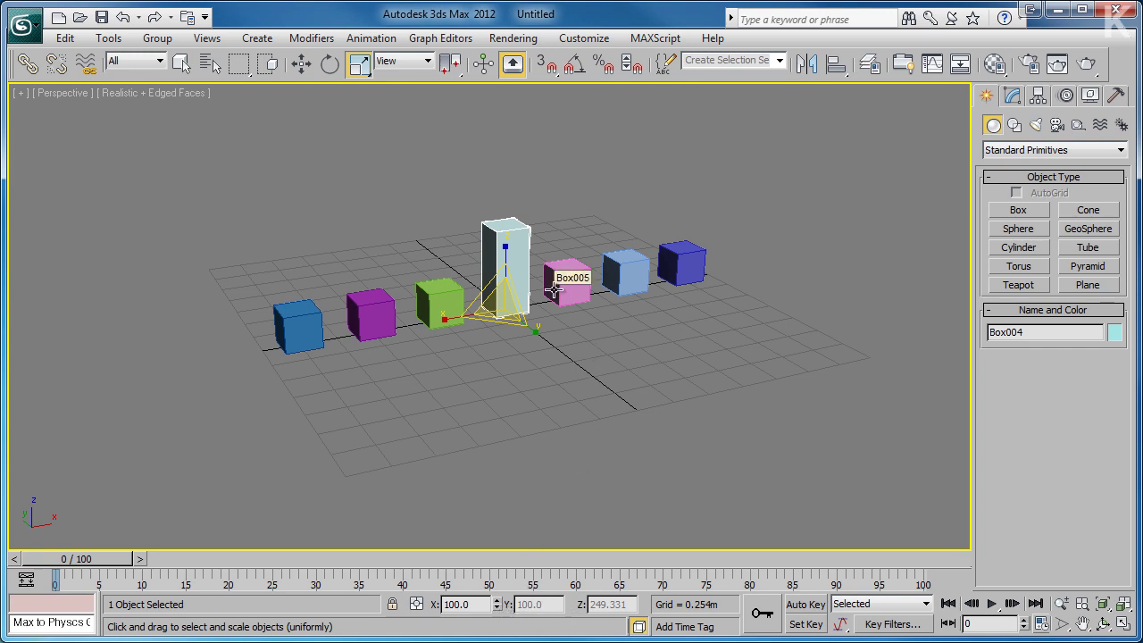
key(ctrl+z)
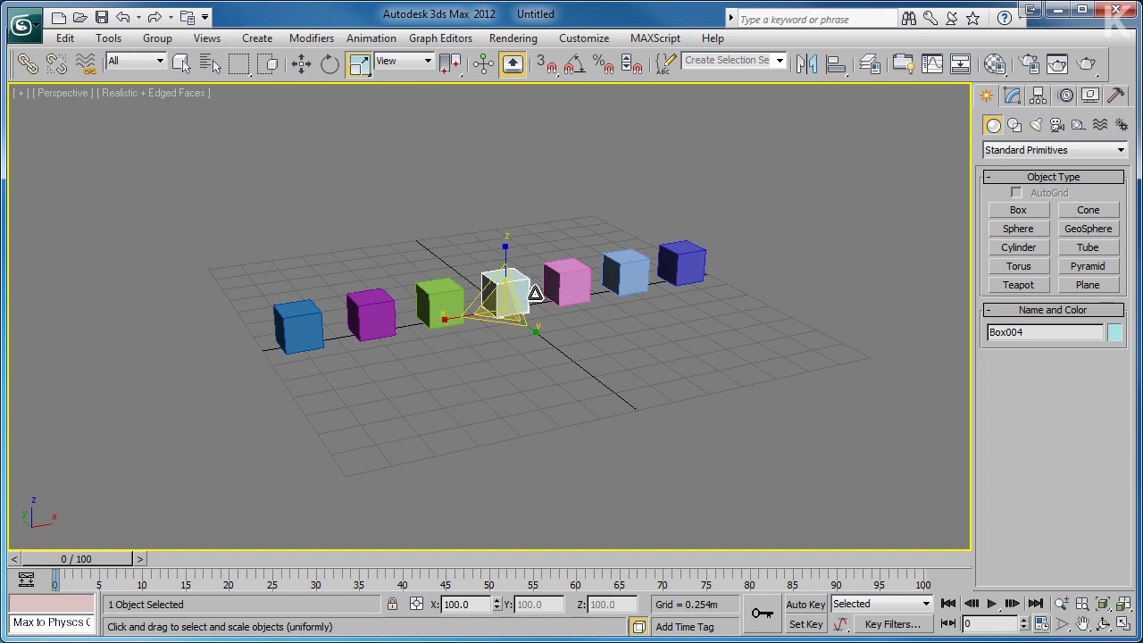
drag(504, 308, 564, 220)
key(ctrl+z)
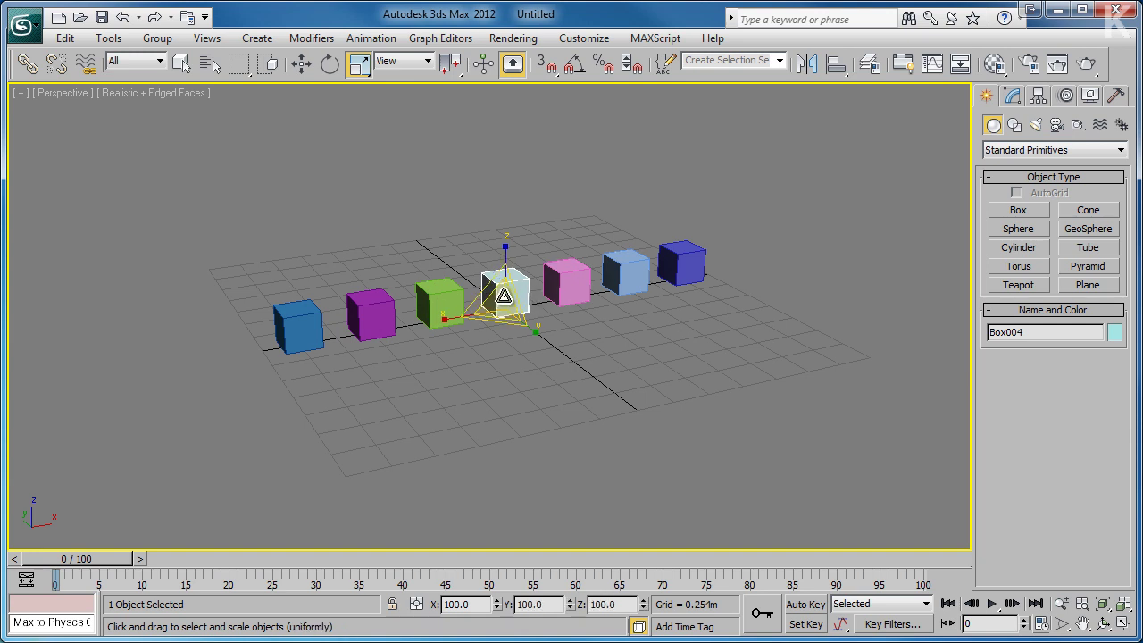
key(r)
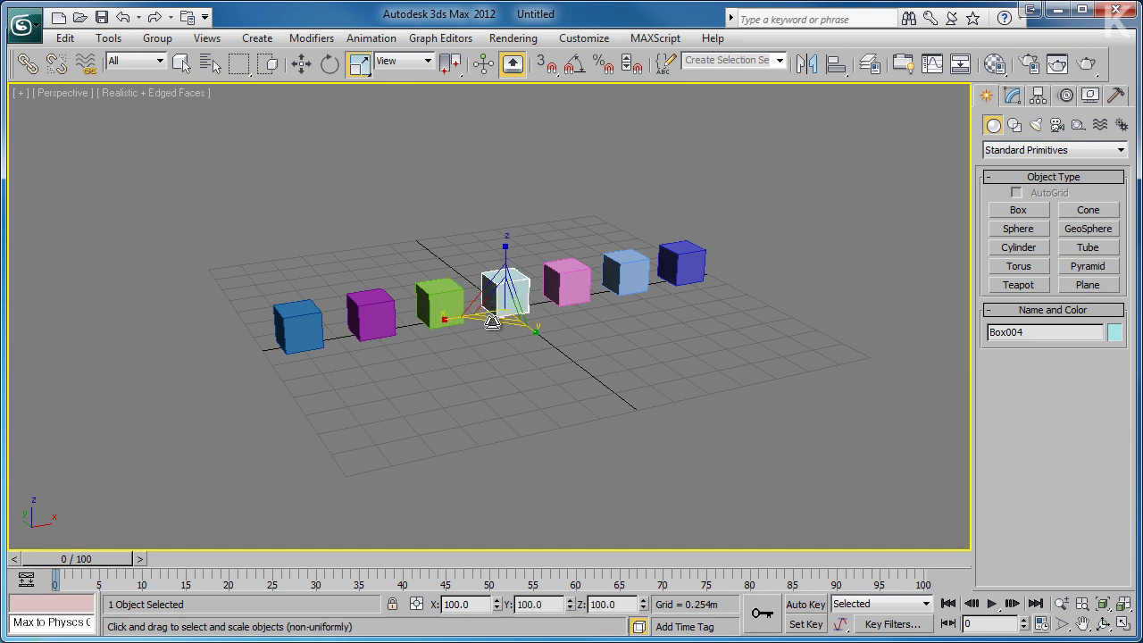
Turn on percent snap and set its increment to 100 percent
click(603, 68)
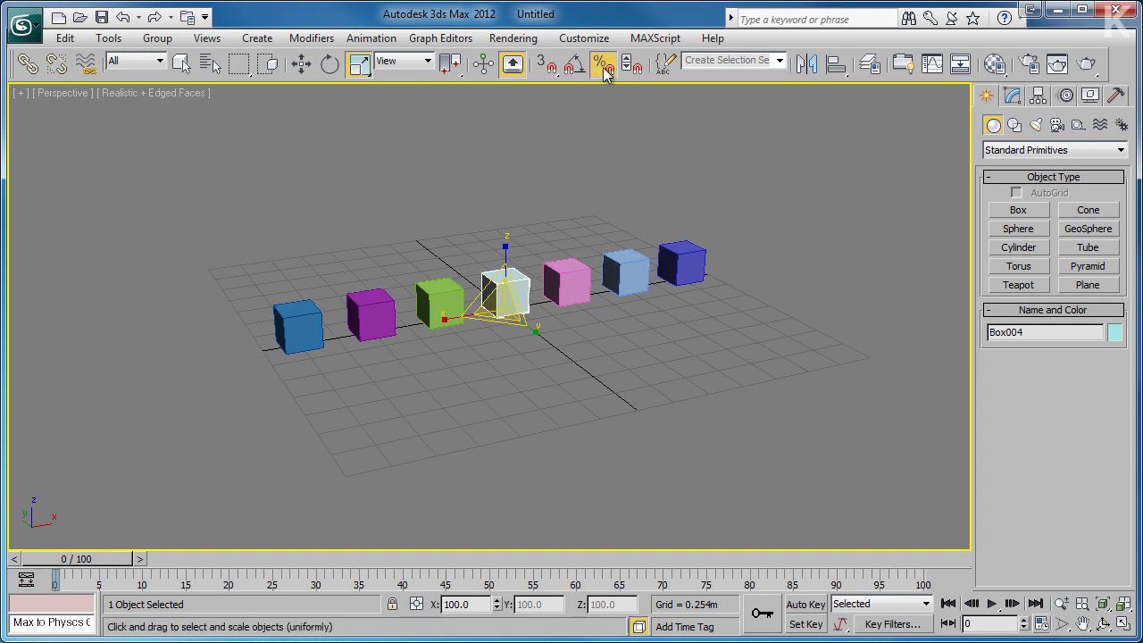
right_click(604, 71)
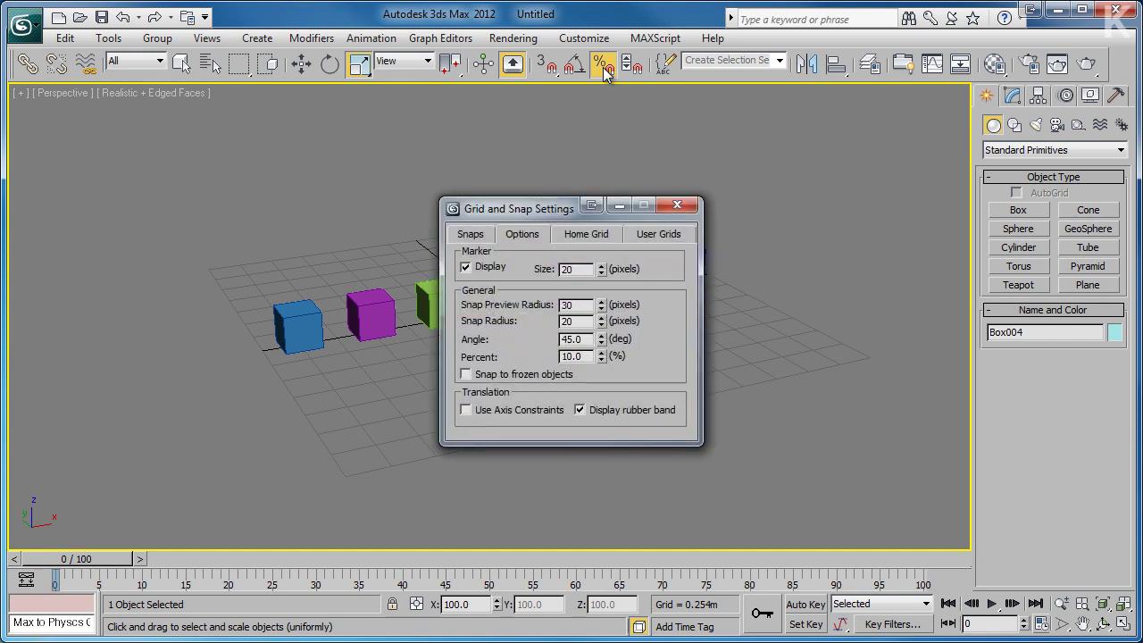
double_click(564, 356)
click(675, 207)
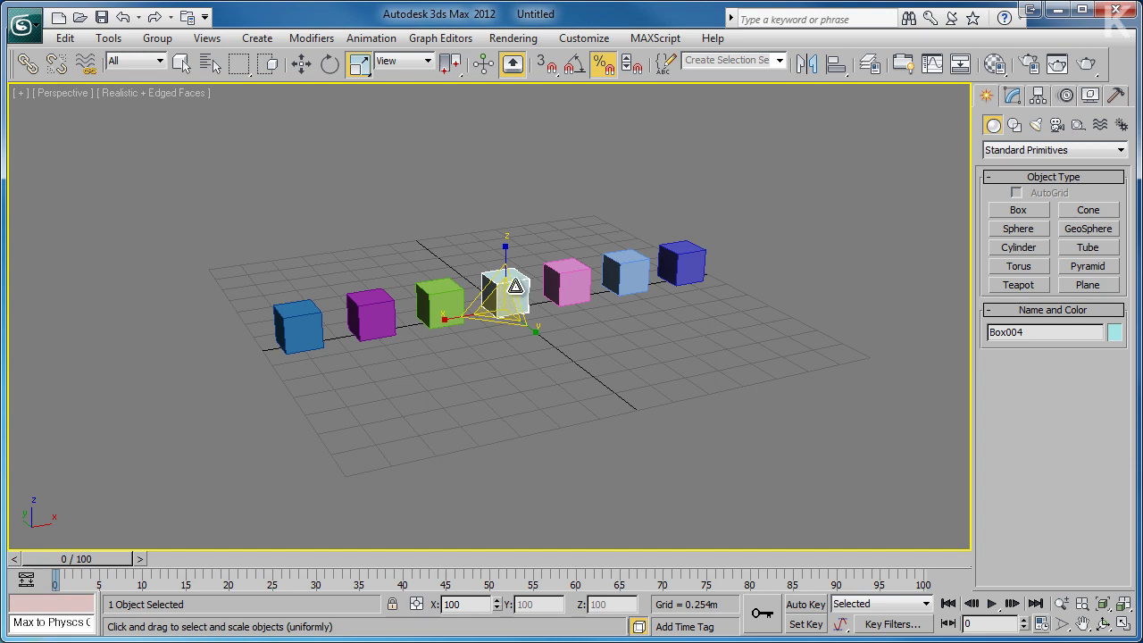
Scale the pale cyan box uniformly to 200 percent with percent snap, undo the scaling, and turn percent snap off
drag(520, 274, 527, 258)
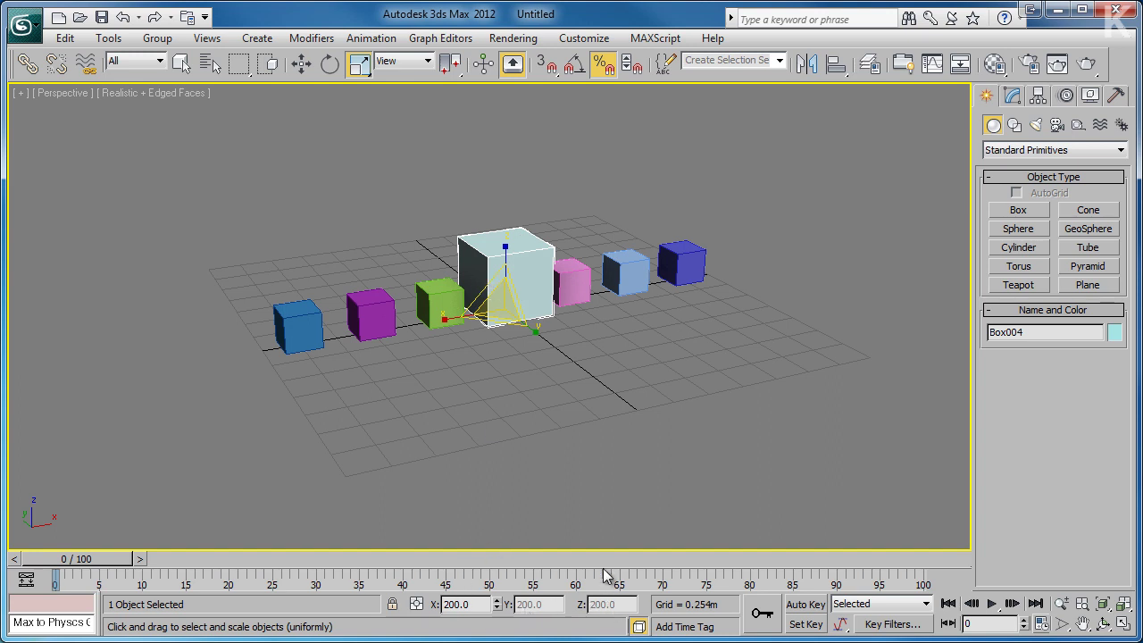
key(ctrl+z)
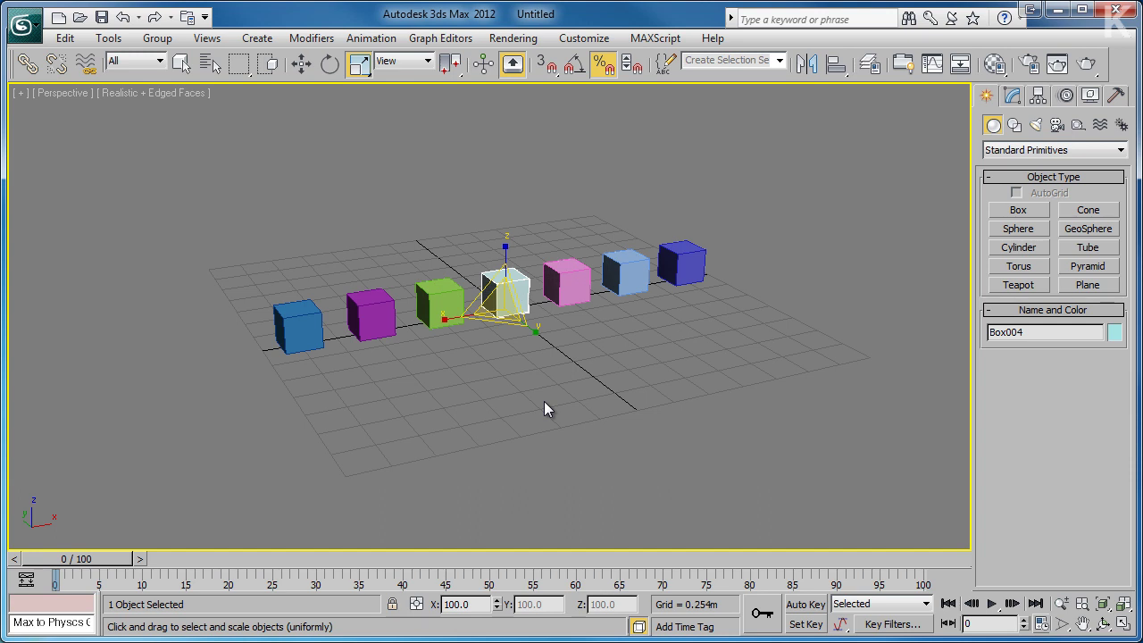
click(604, 63)
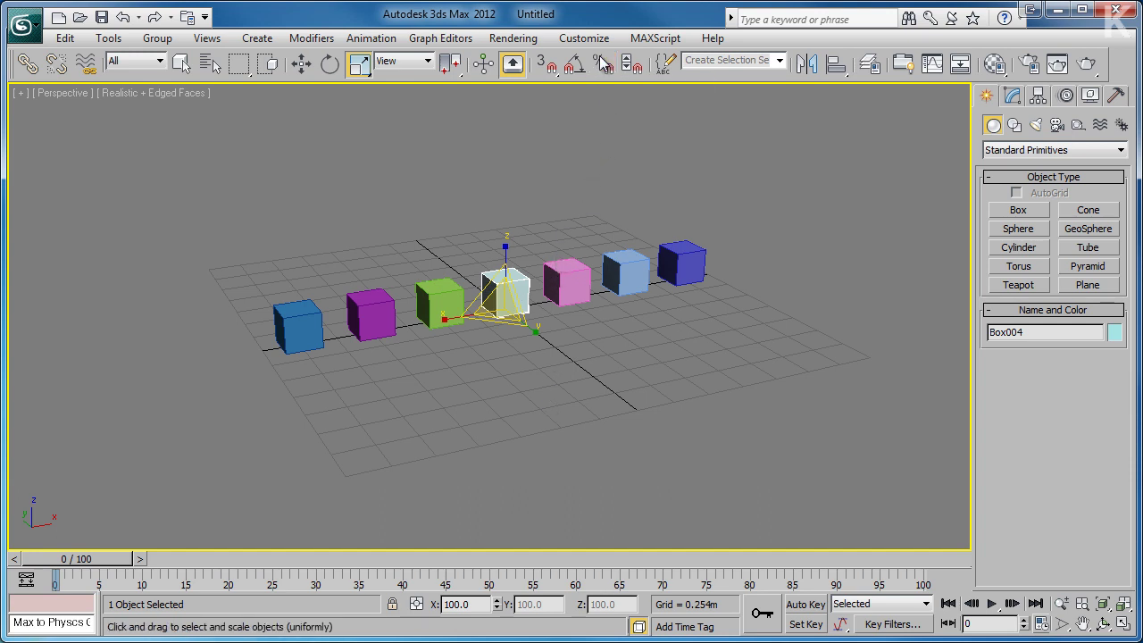
Set the percent snap increment to 5 percent in the Grid and Snap Settings
right_click(604, 62)
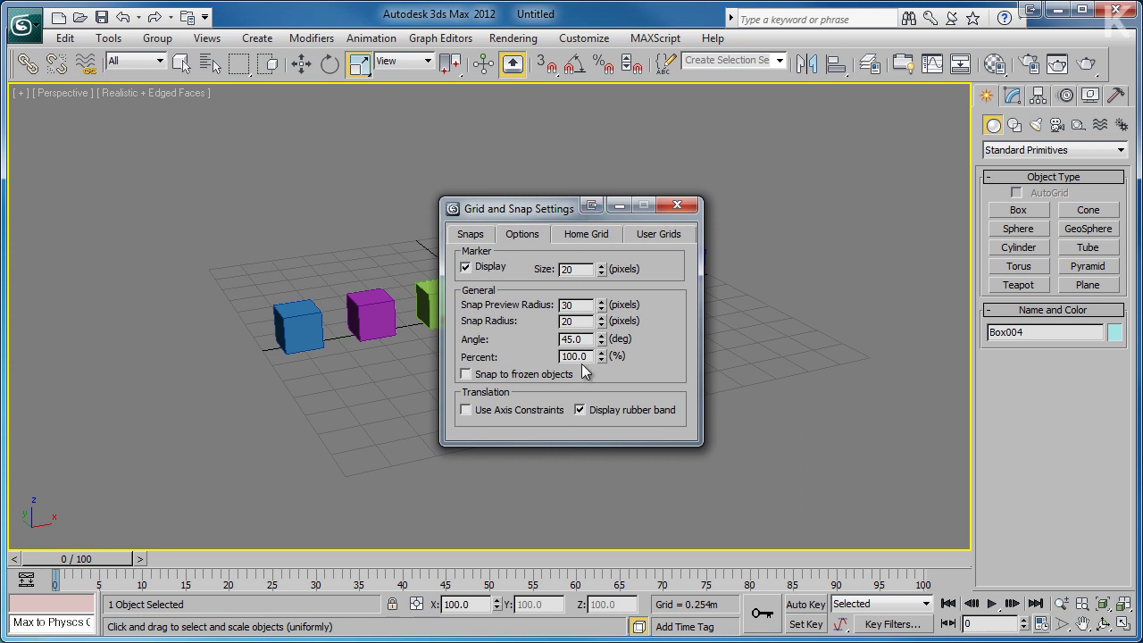
drag(584, 356, 537, 360)
text(5)
click(674, 207)
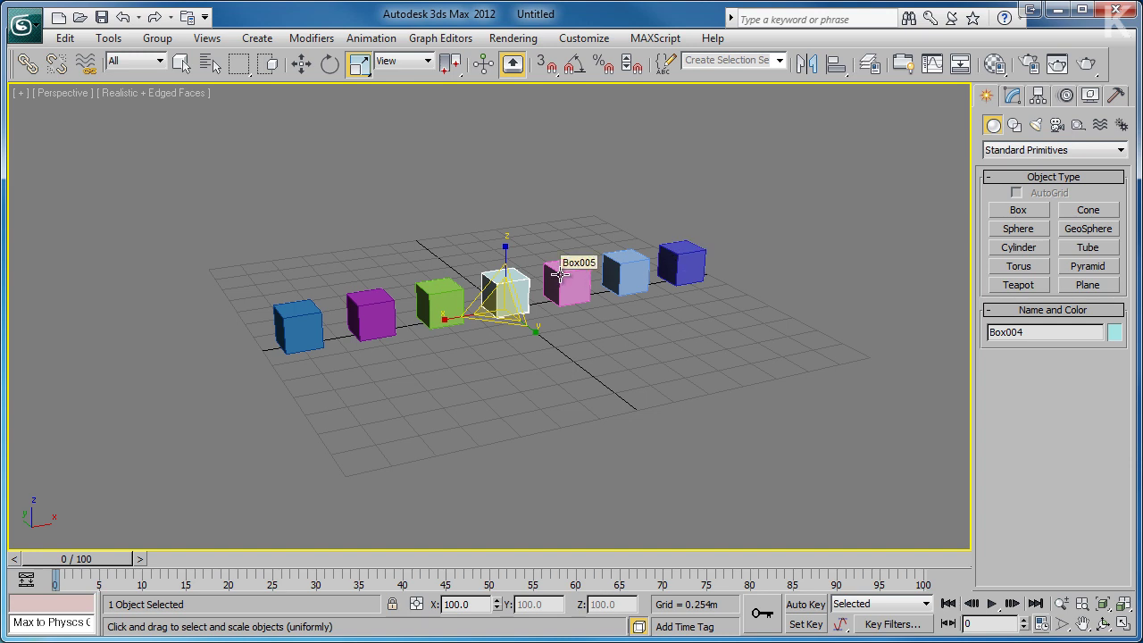
Clear the selection, open the Select From Scene dialog, and toggle the display of geometry off and back on
click(613, 347)
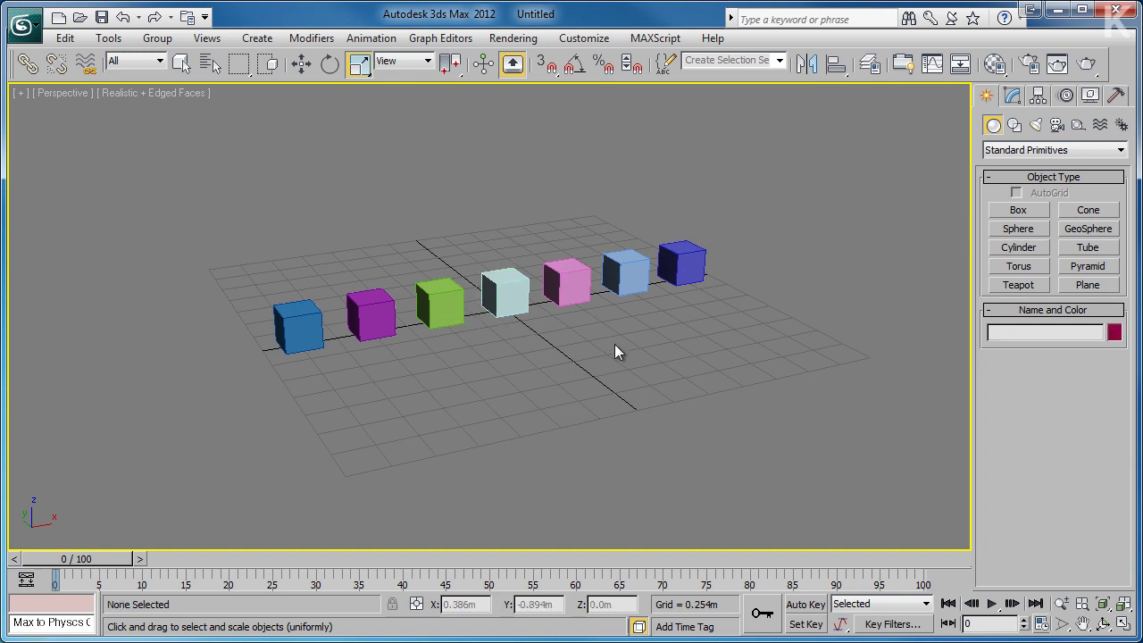
click(209, 64)
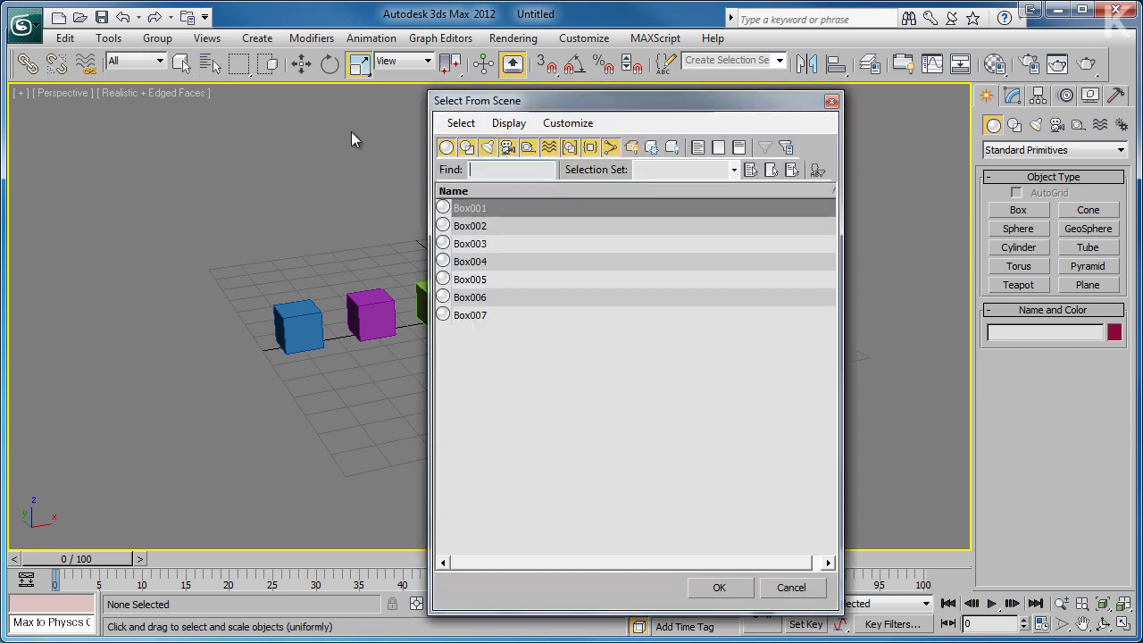
drag(471, 99, 471, 78)
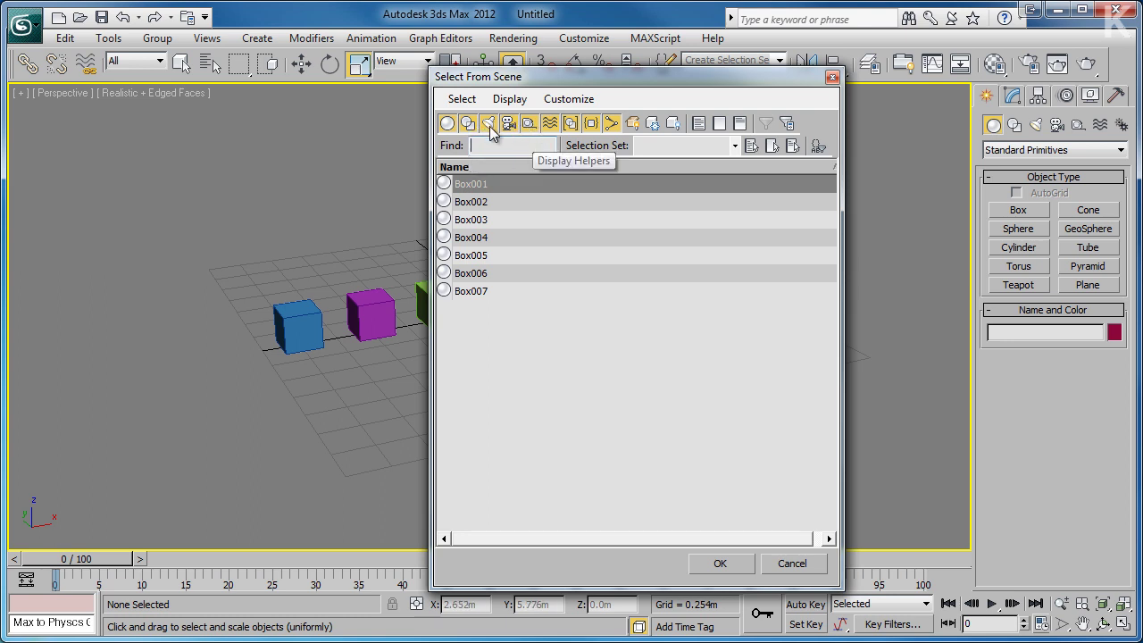
click(448, 125)
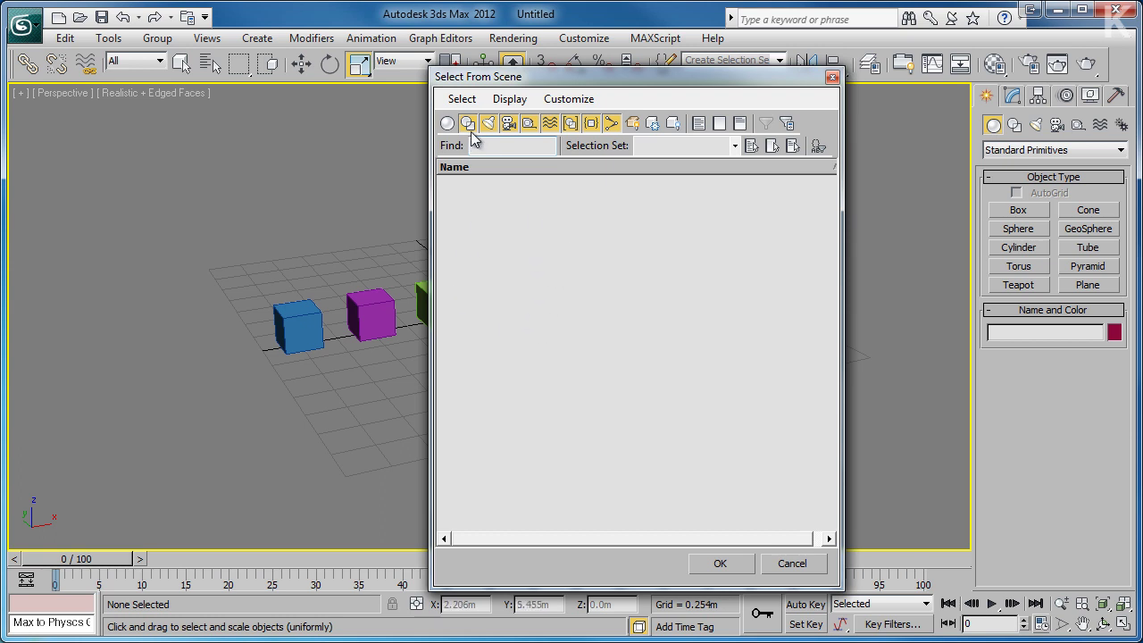
click(448, 124)
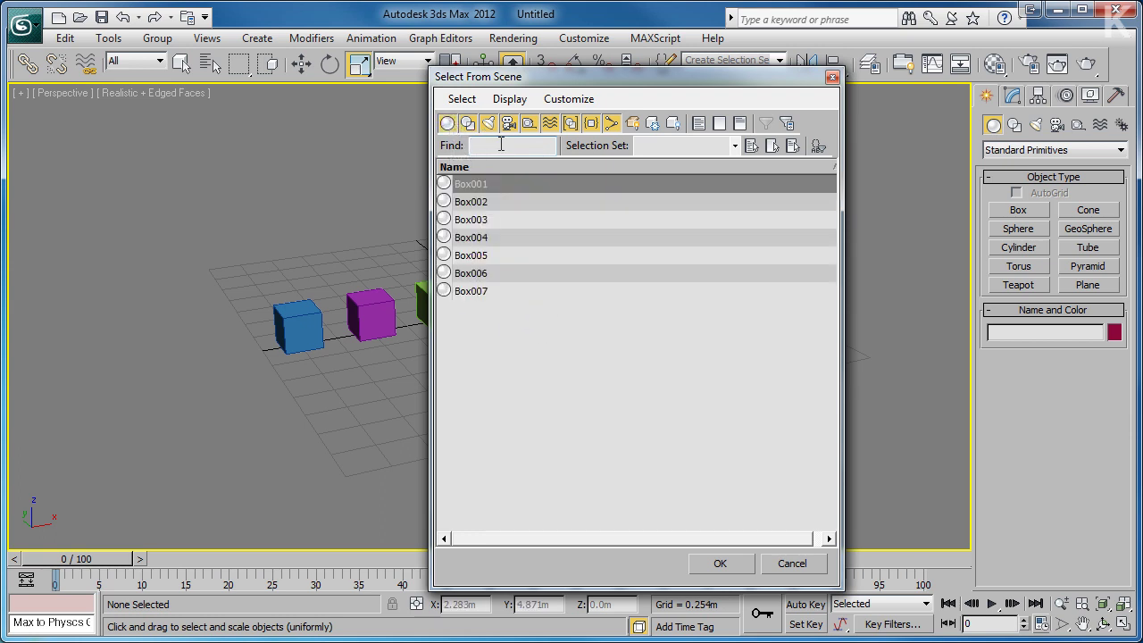
Find Box005 by name in the scene object list and select it
text(Box)
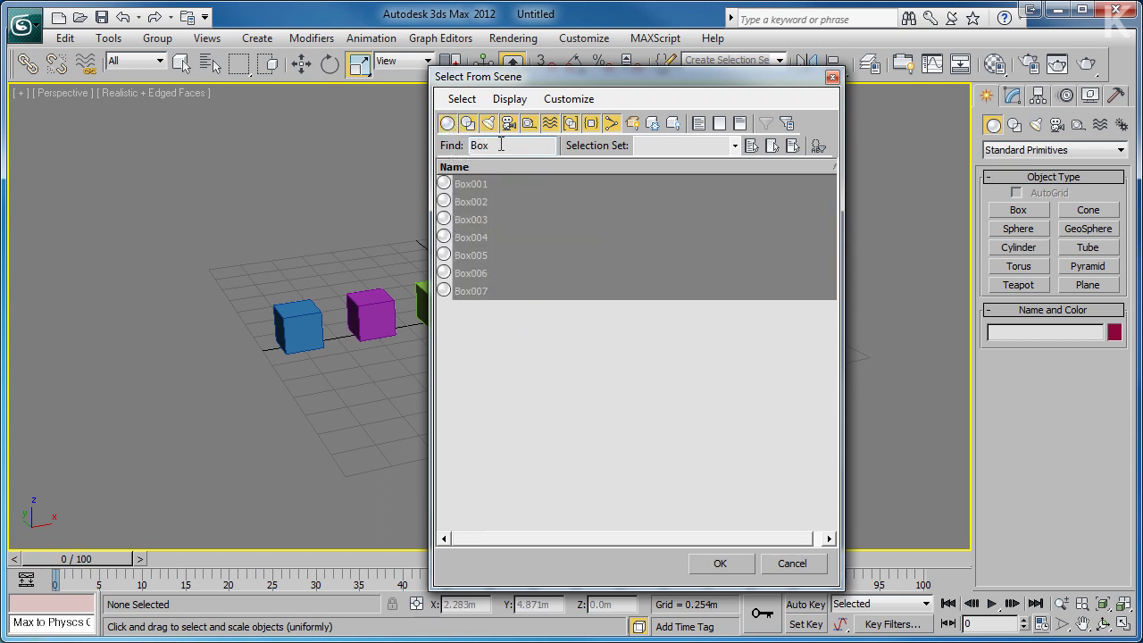
text(005)
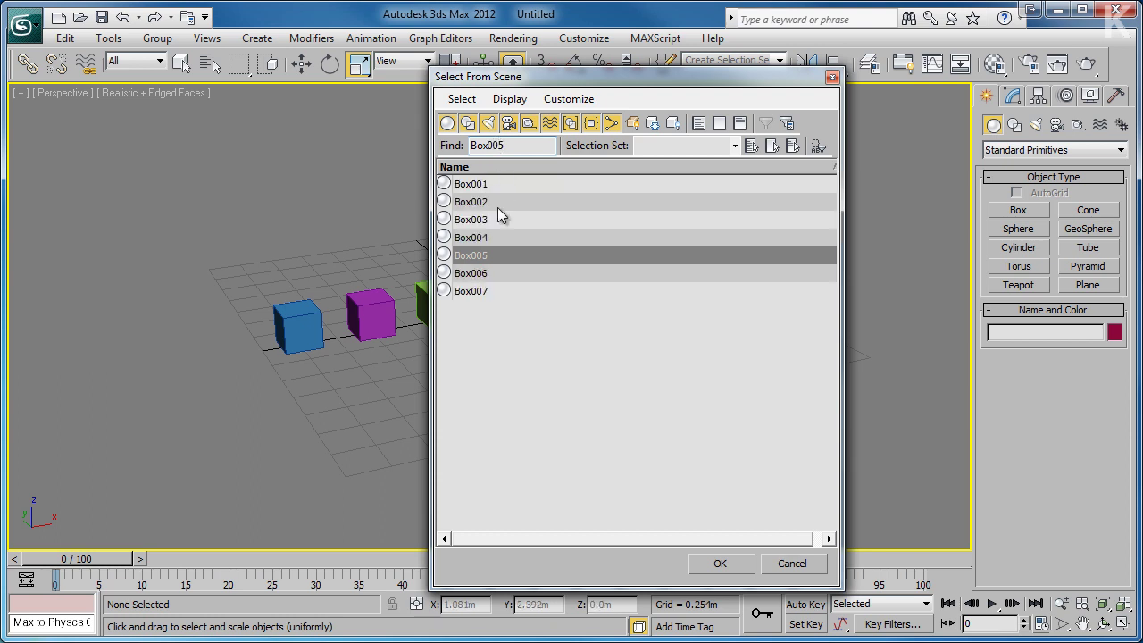
click(474, 255)
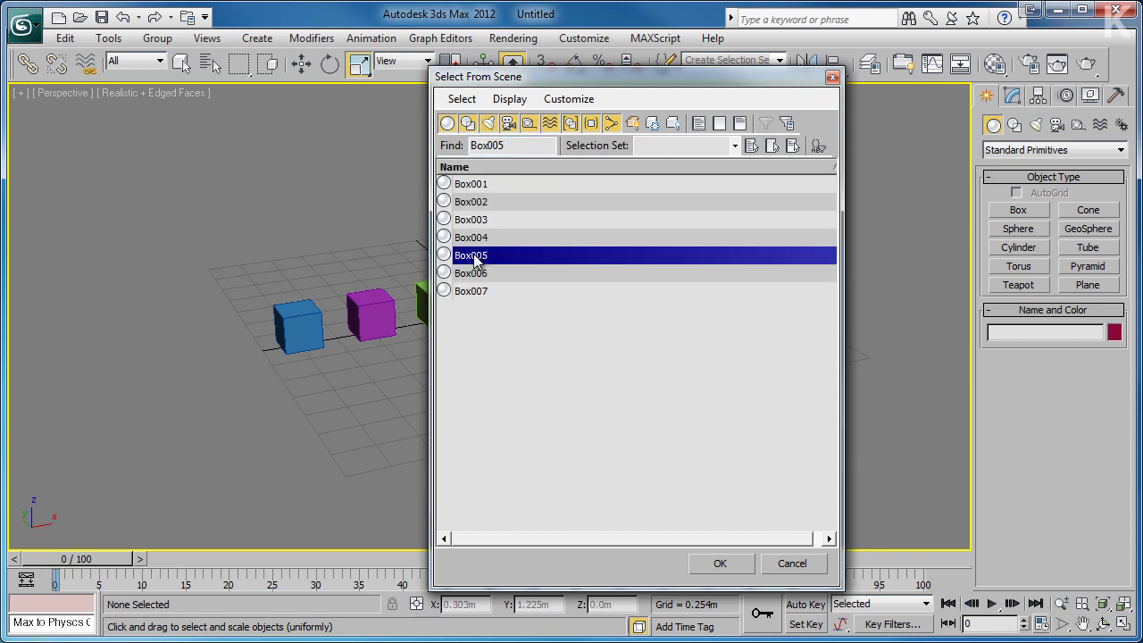
click(705, 564)
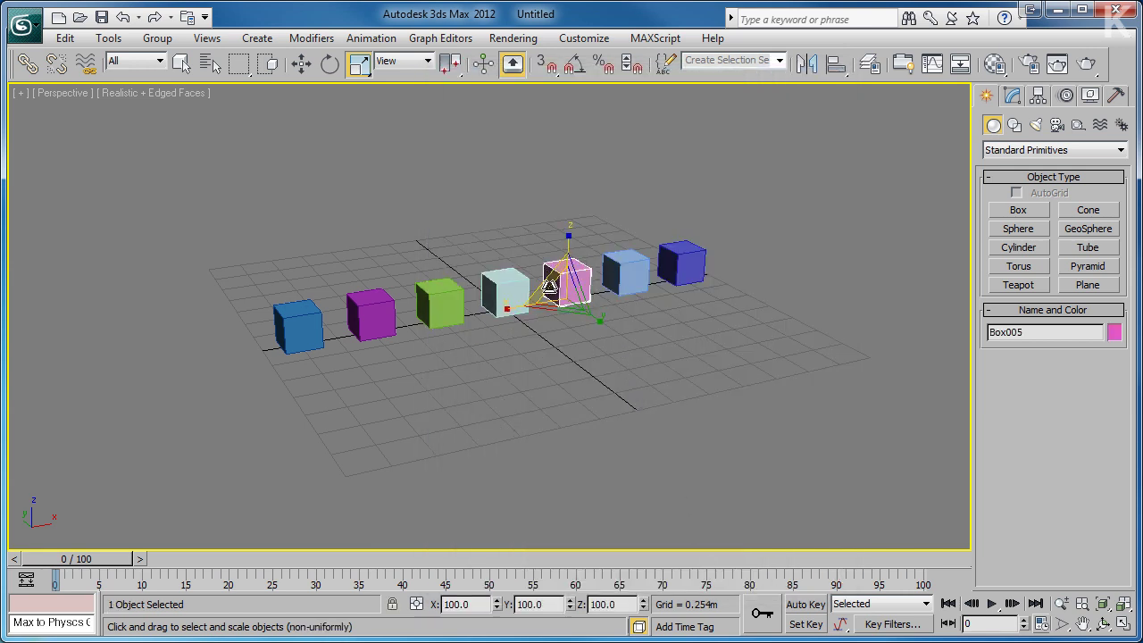
Switch to the Select Object tool, deselect the pink box, and select the green box
key(q)
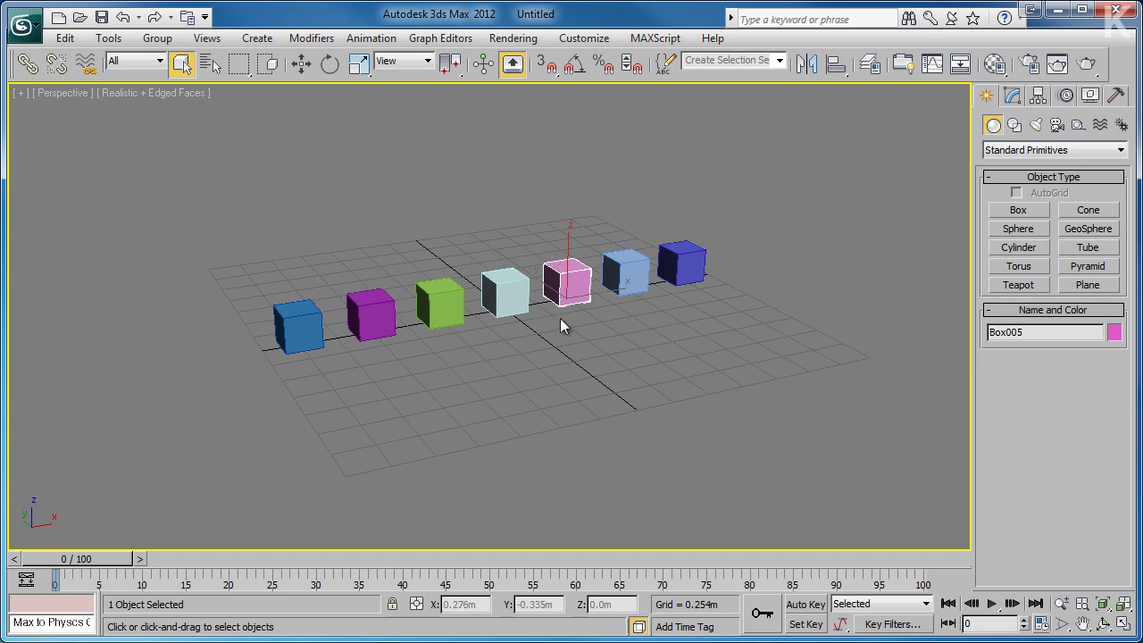
key(r)
click(508, 365)
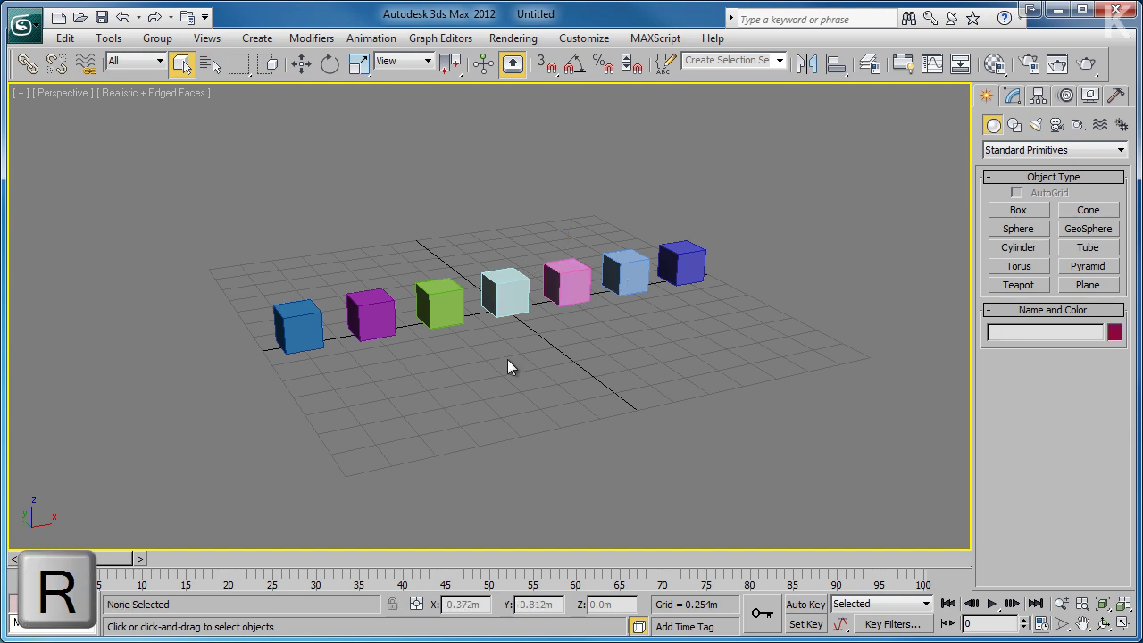
click(441, 295)
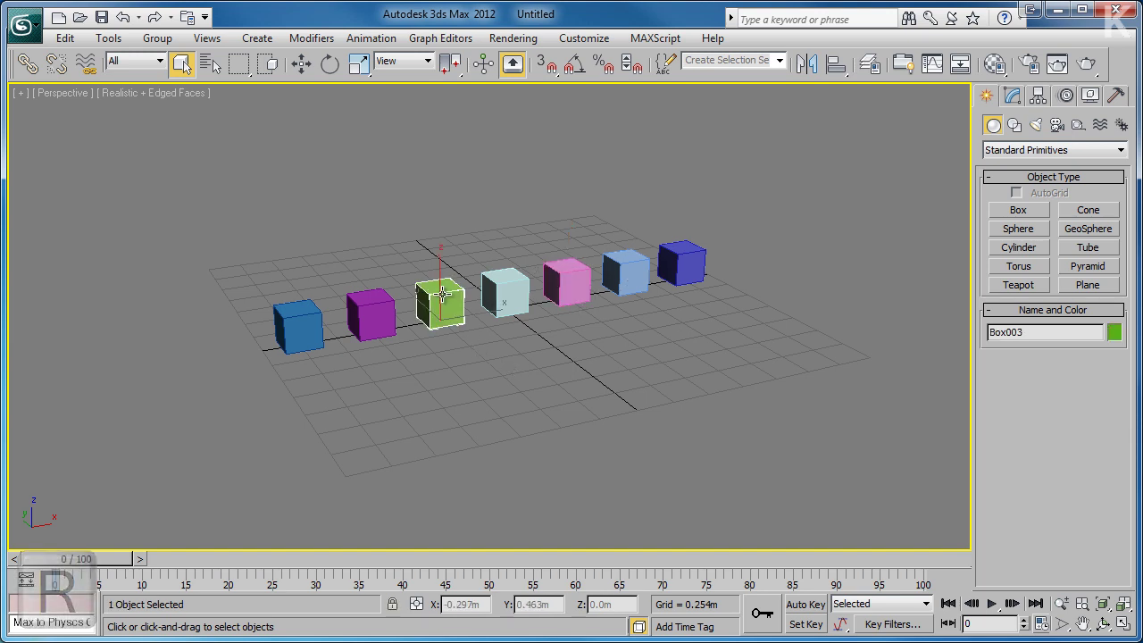
Link the green box to the pink box directly in the viewport, and unlink it again
key(ctrl+z)
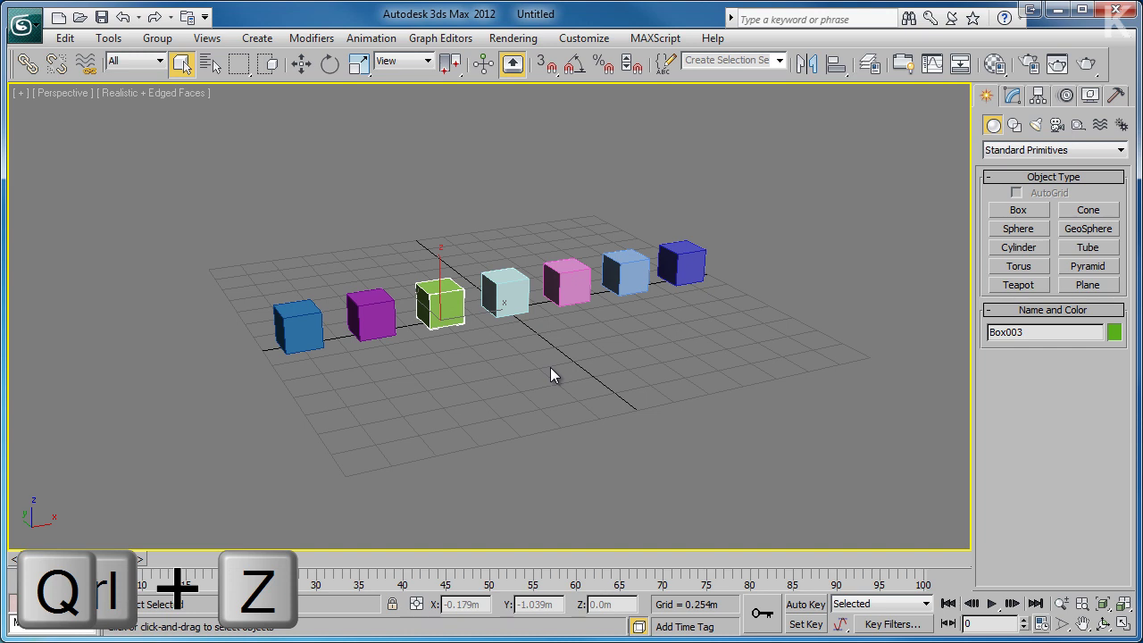
click(28, 64)
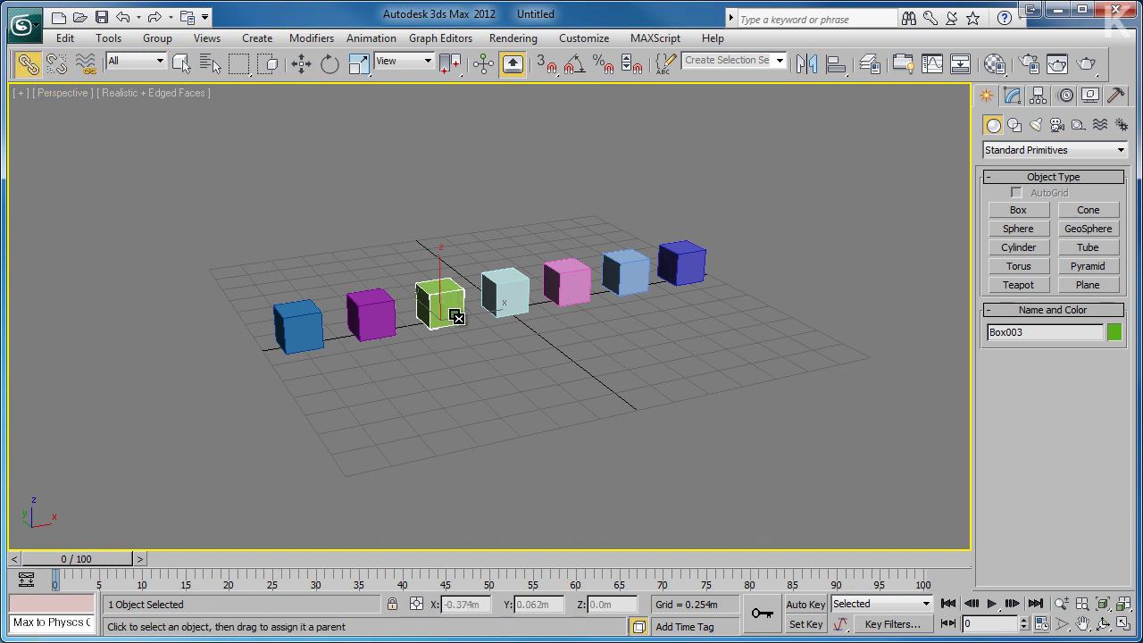
drag(456, 317, 576, 279)
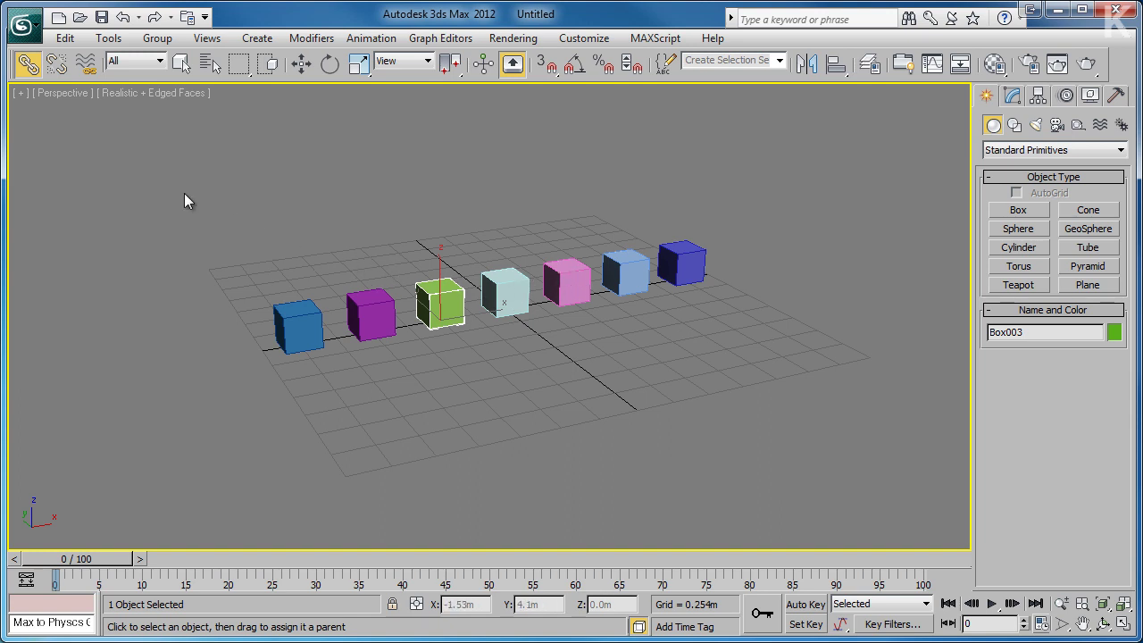
click(56, 67)
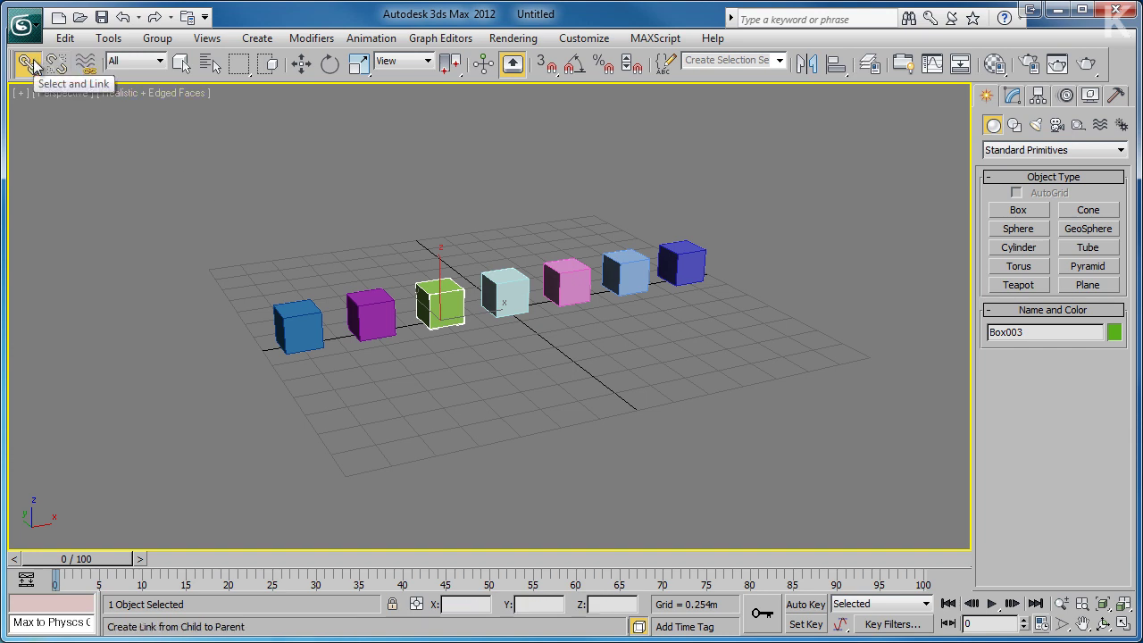
Link the green box to Box005 by choosing the parent by name
click(211, 64)
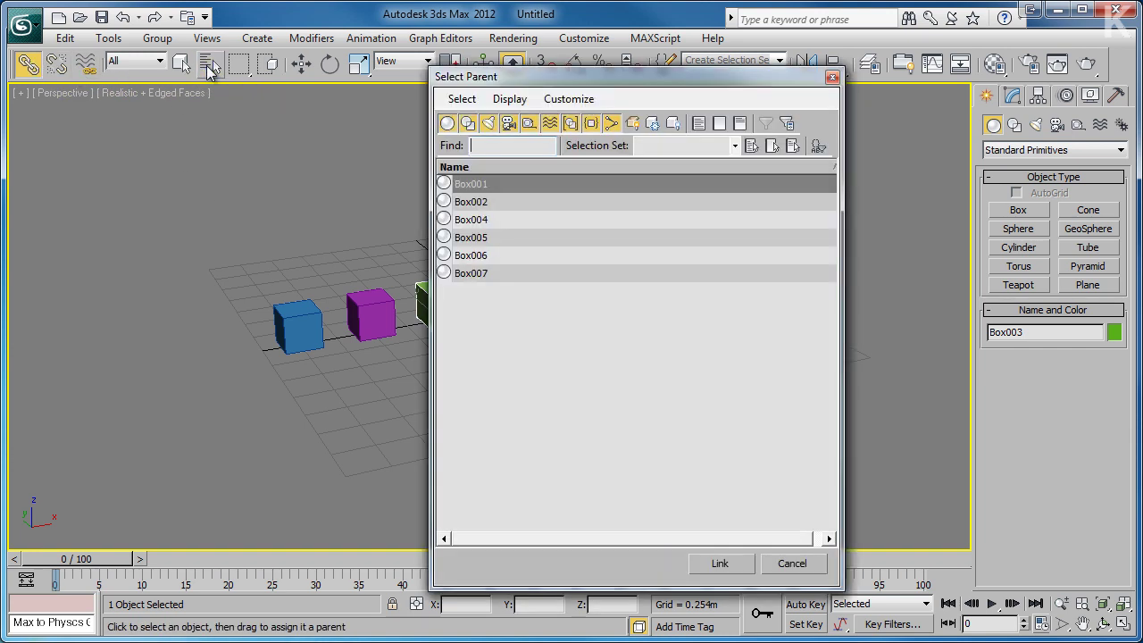
click(482, 239)
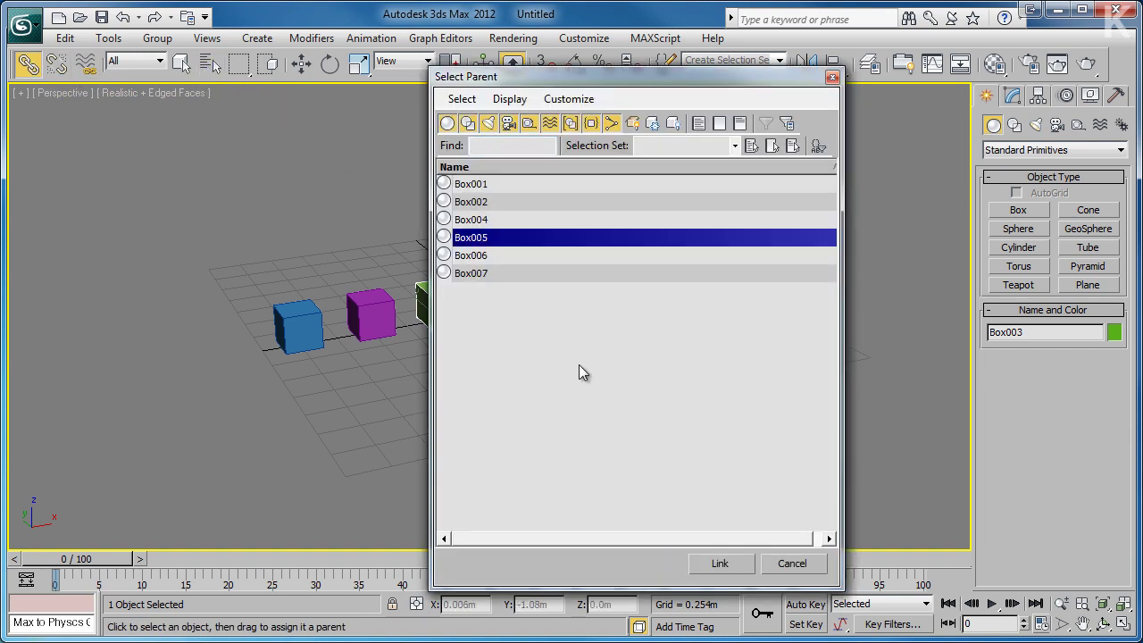
click(719, 570)
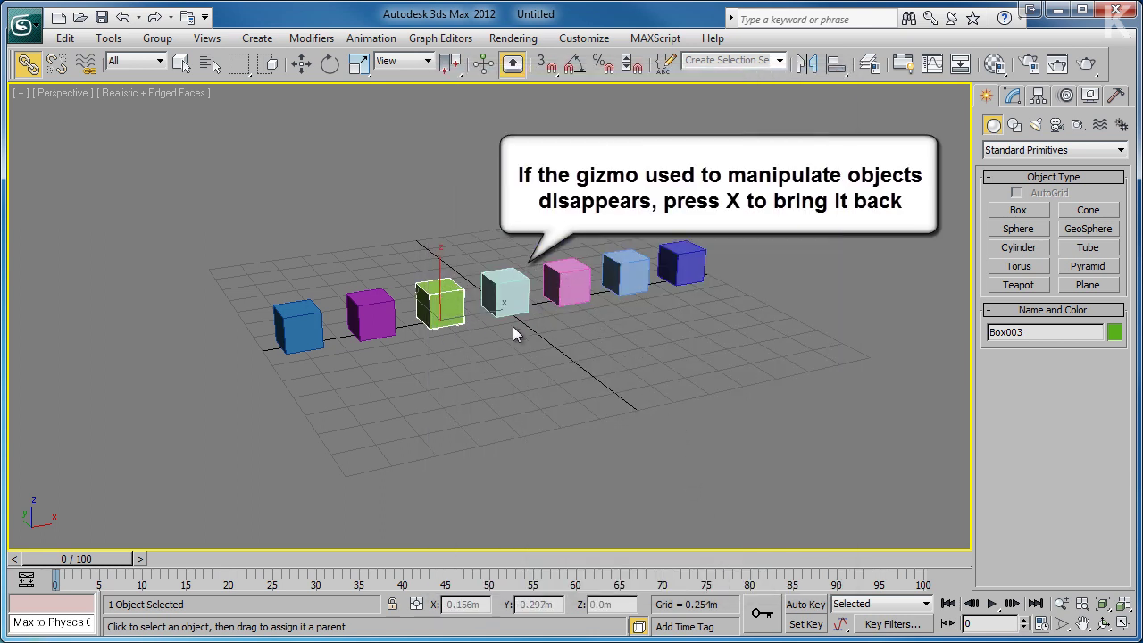
Rotate the green child box by about -29 degrees around Z and reset its Z rotation to 0
click(328, 72)
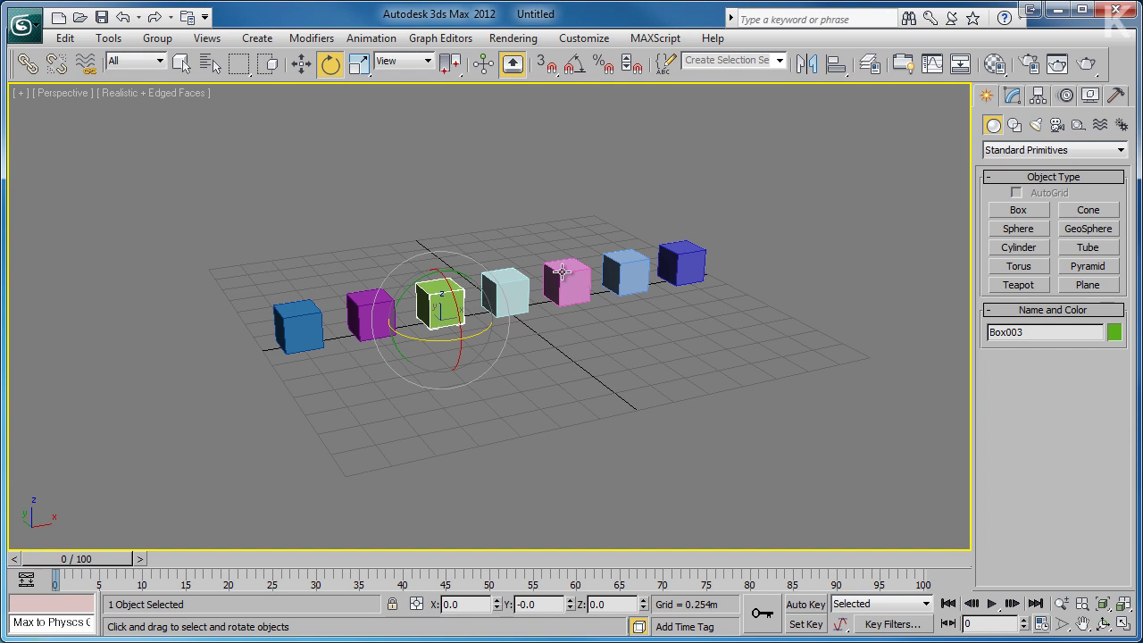
drag(478, 335, 416, 338)
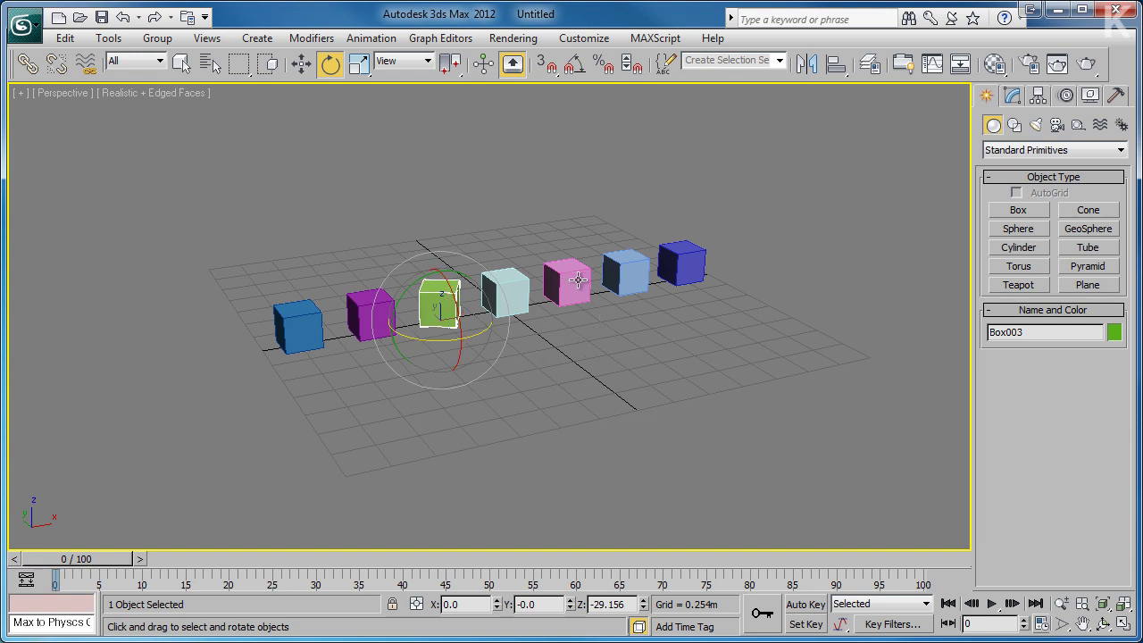
right_click(642, 605)
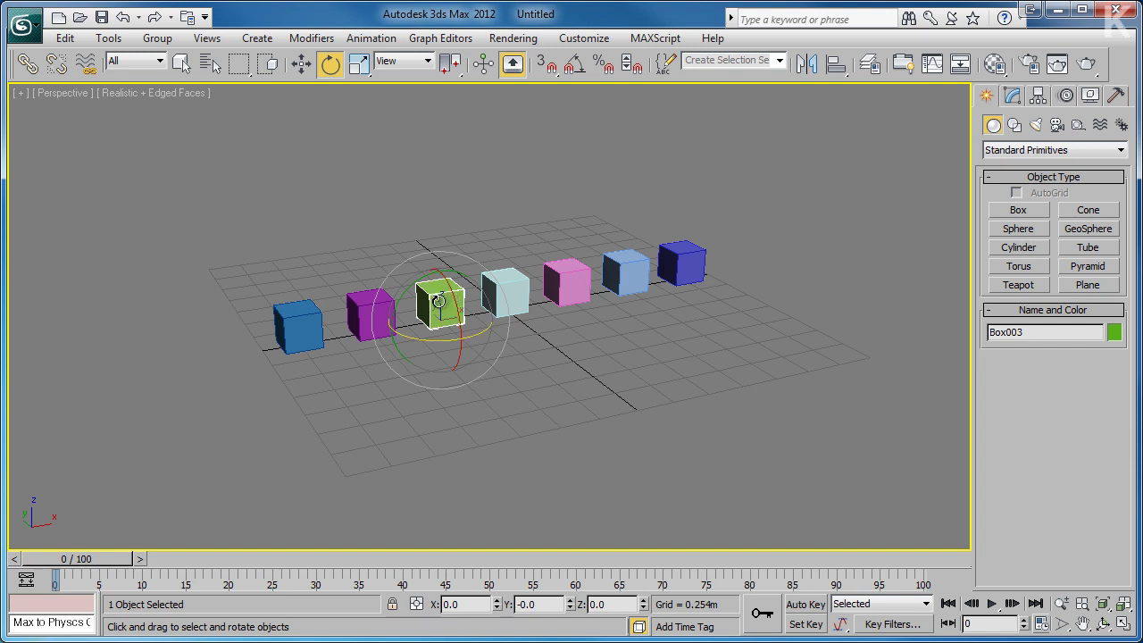
Rotate the pink parent box by about 10 degrees around Z, reset its Z rotation to 0, and deselect it
click(571, 284)
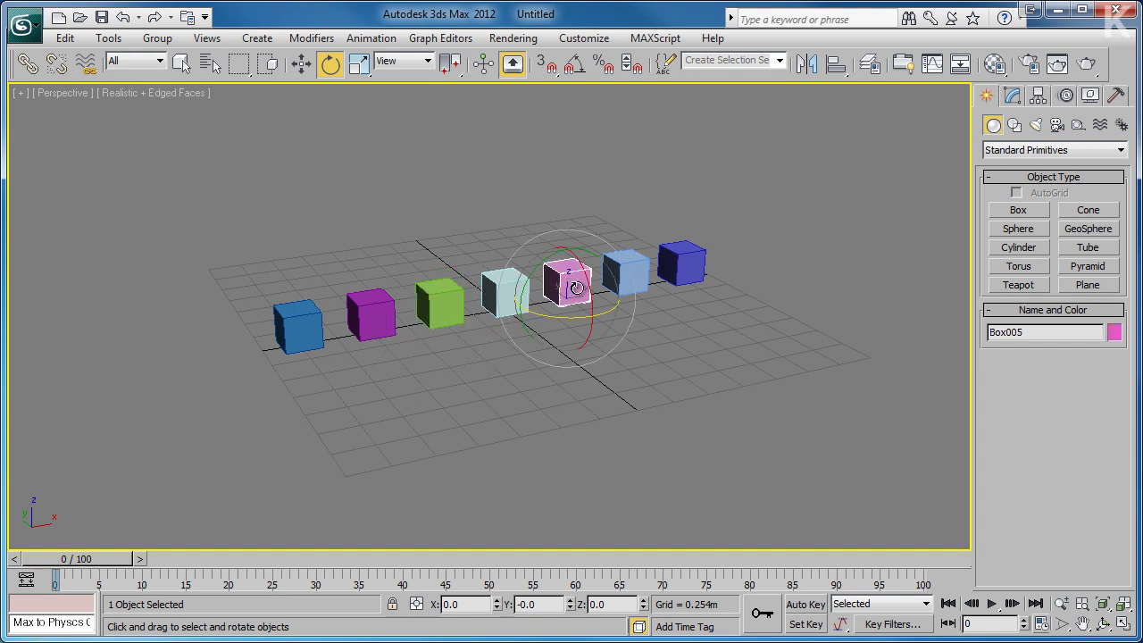
mouse_move(557, 319)
mouse_down()
mouse_move(752, 329)
mouse_move(573, 305)
mouse_up()
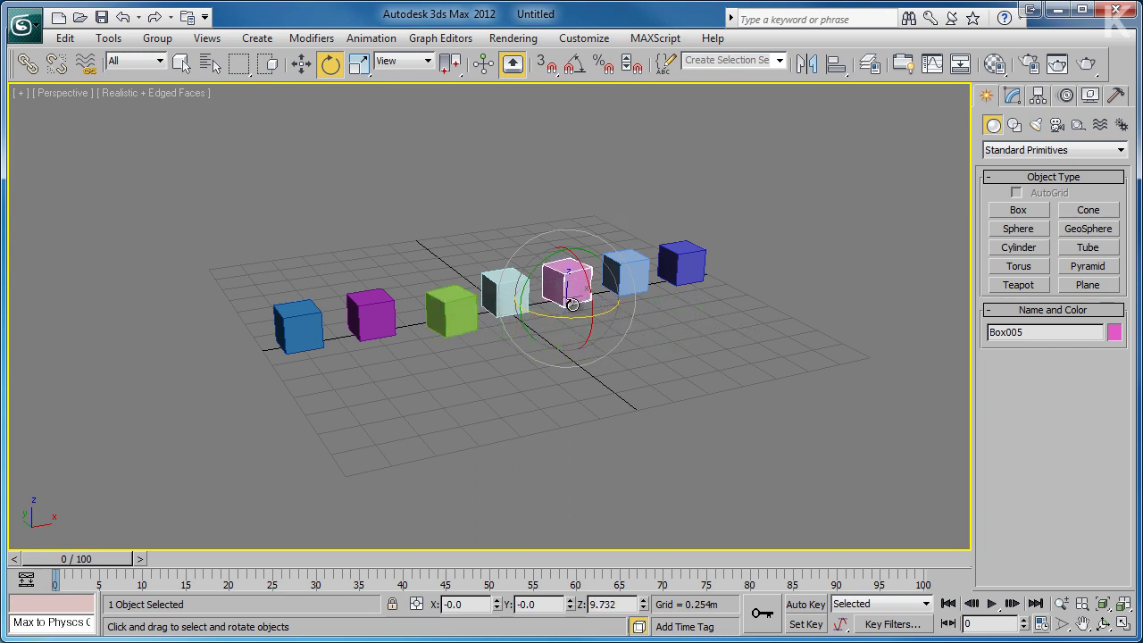
right_click(643, 608)
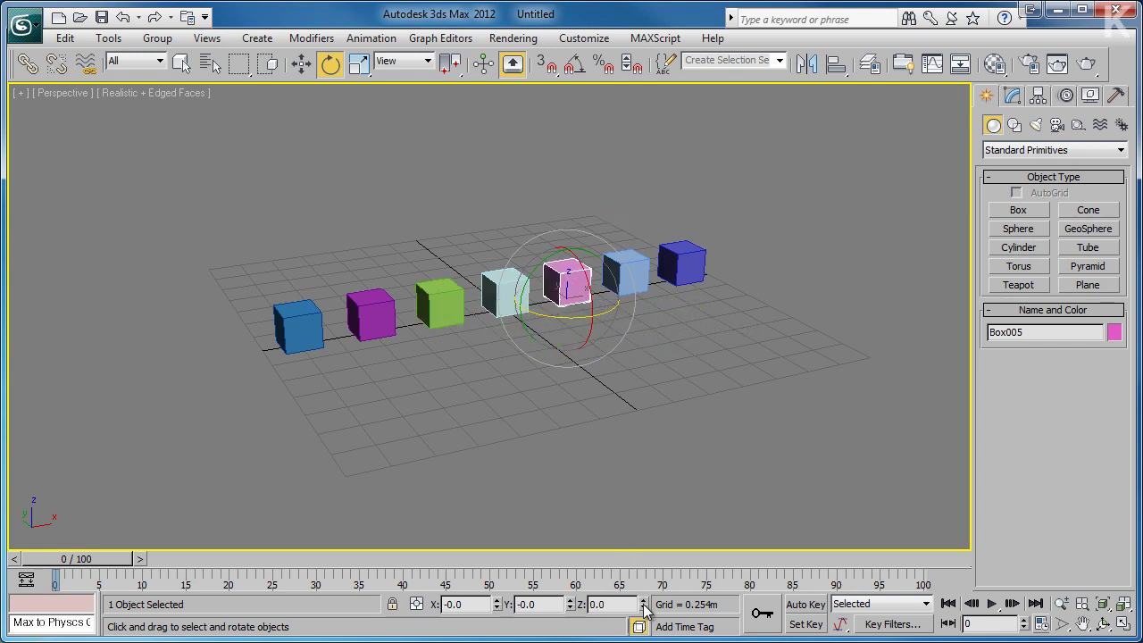
click(686, 434)
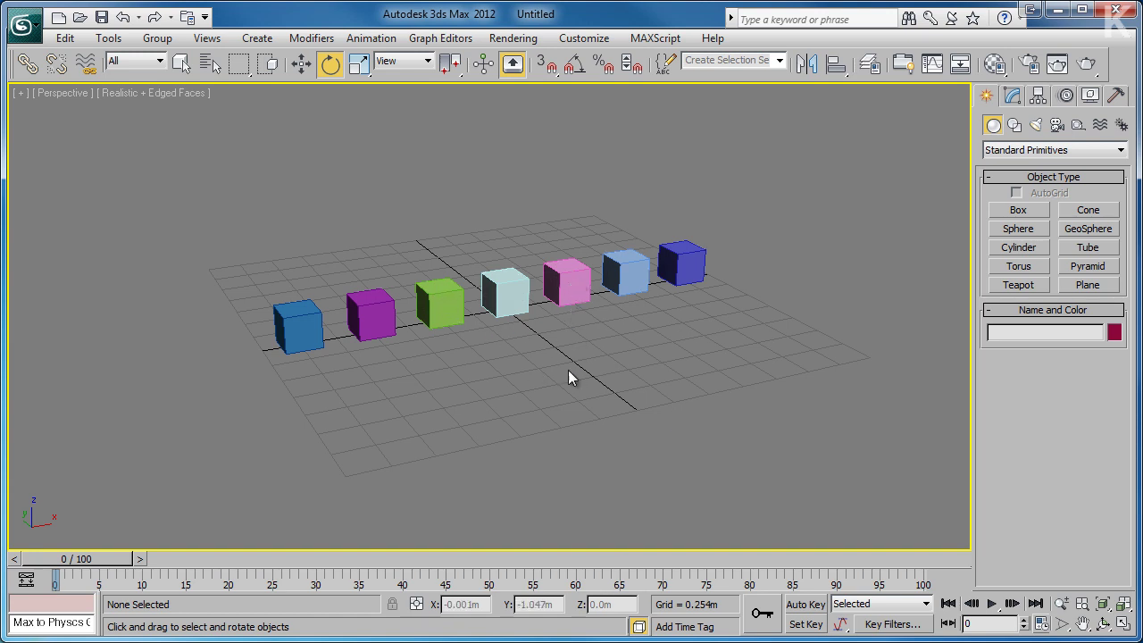
Select the pink box, add the green box to the selection, and activate the Select Object tool
click(570, 270)
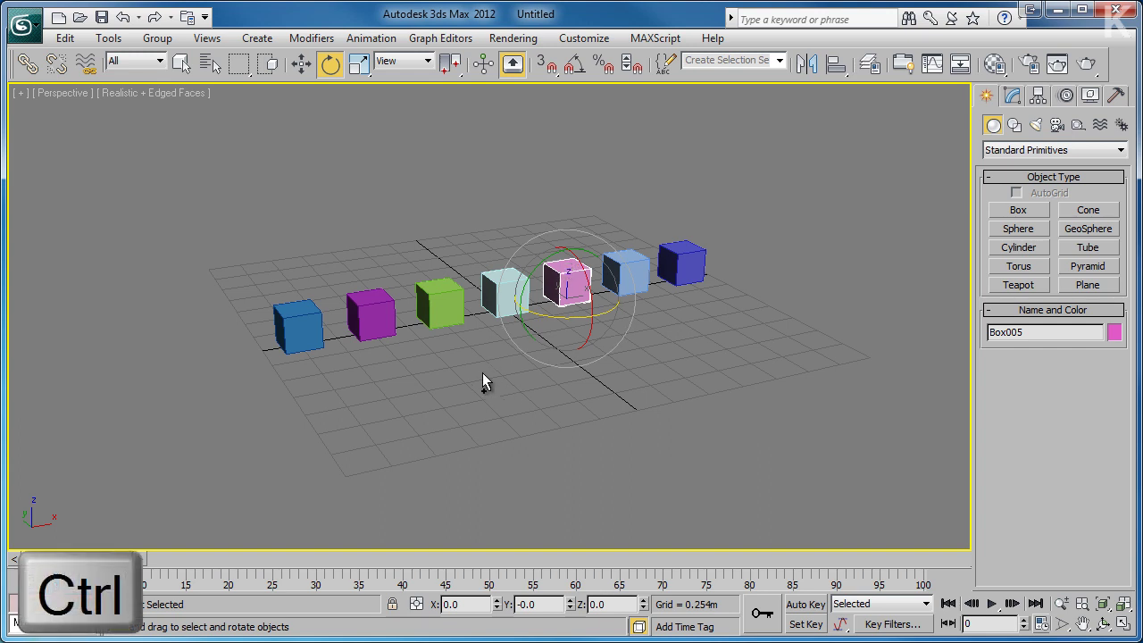
ctrl+click(427, 290)
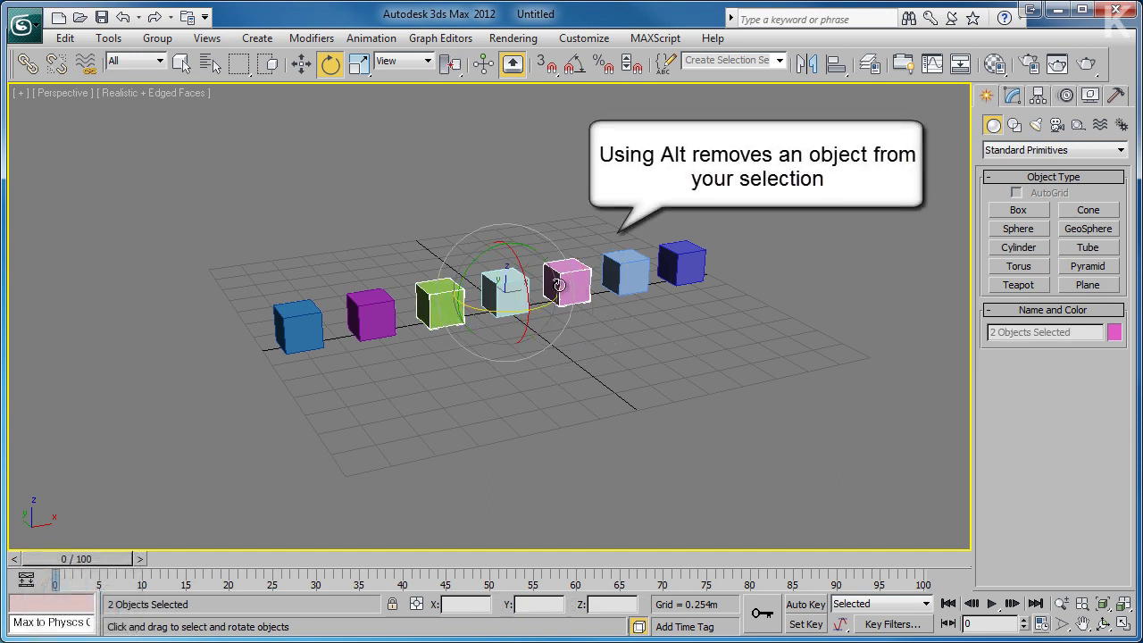
key(q)
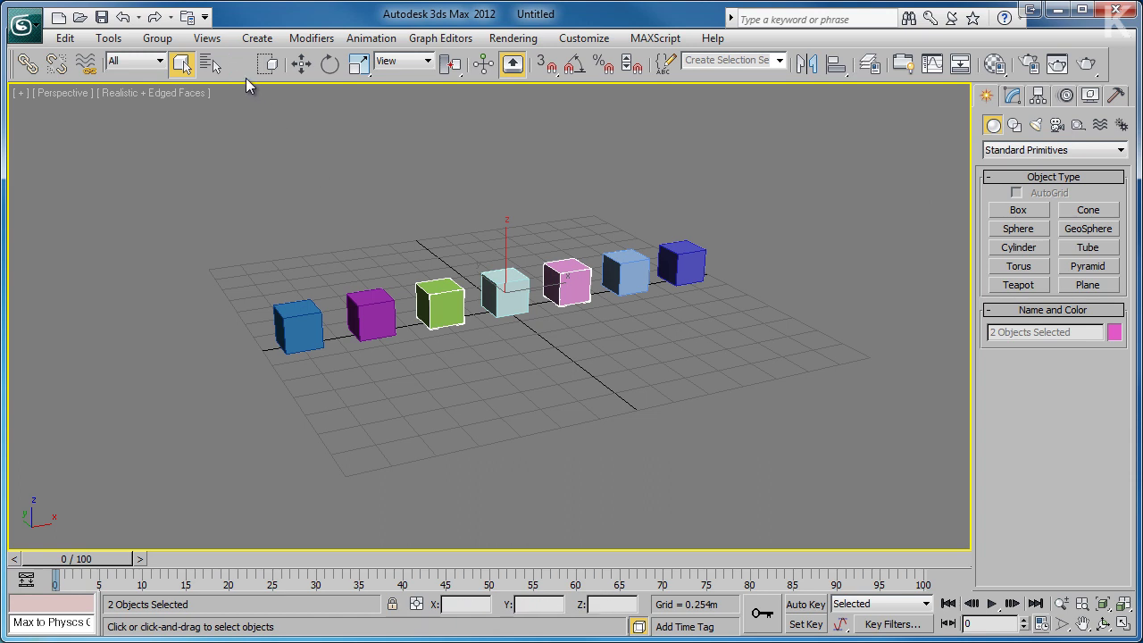
Set the selection region to circular and, in the Top view, circle-select the green, pale cyan and pink boxes
click(240, 64)
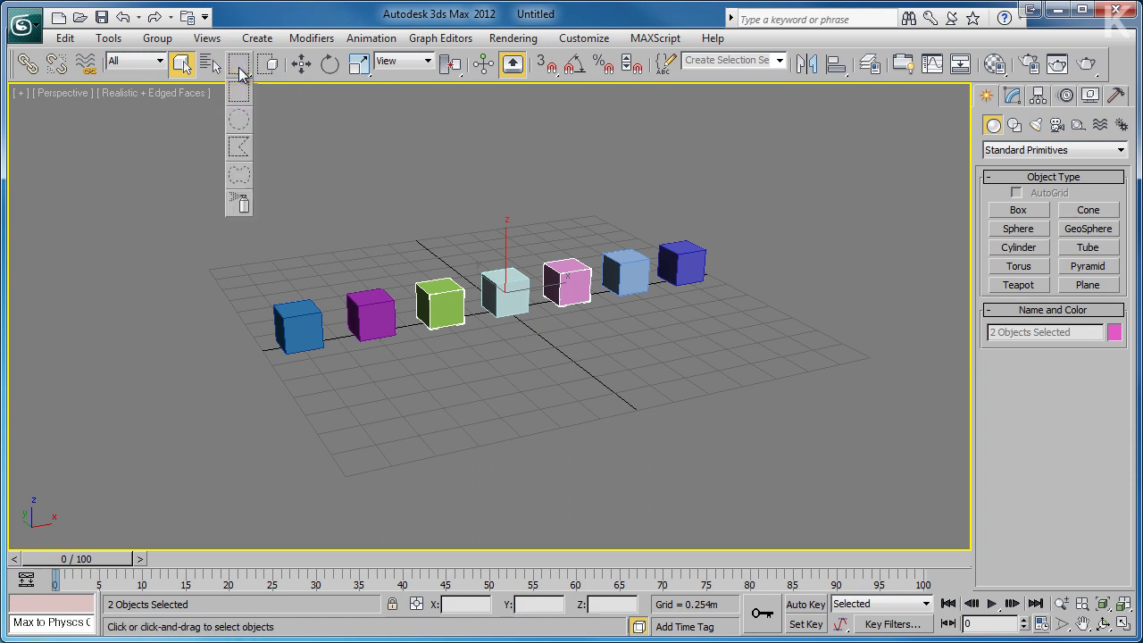
mouse_move(239, 75)
mouse_down()
mouse_move(239, 204)
mouse_move(241, 124)
mouse_up()
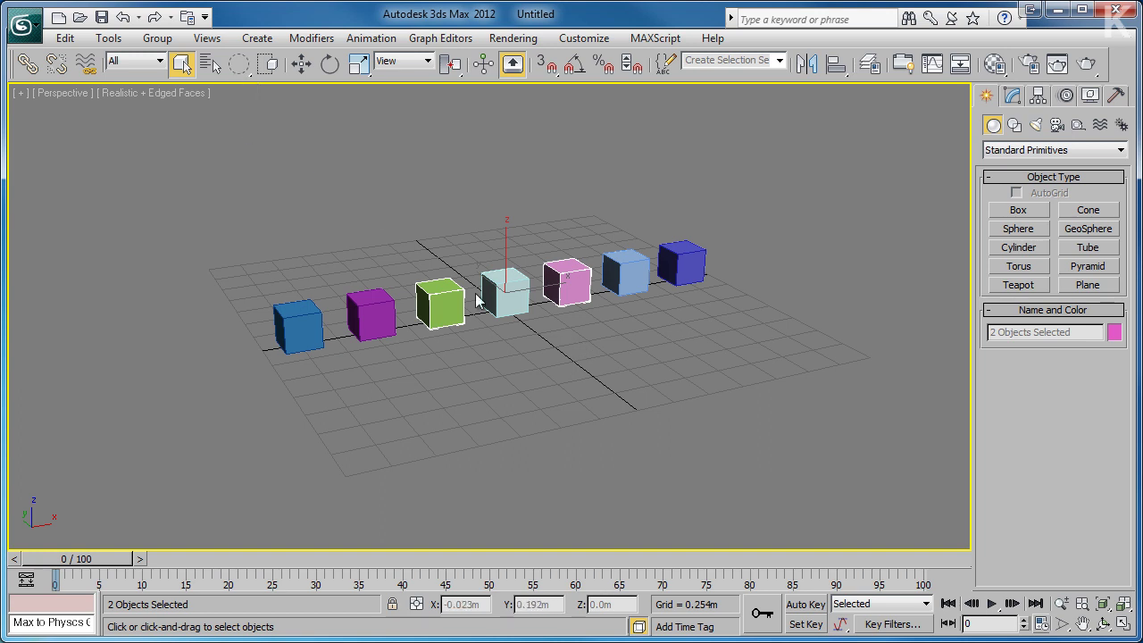
click(22, 93)
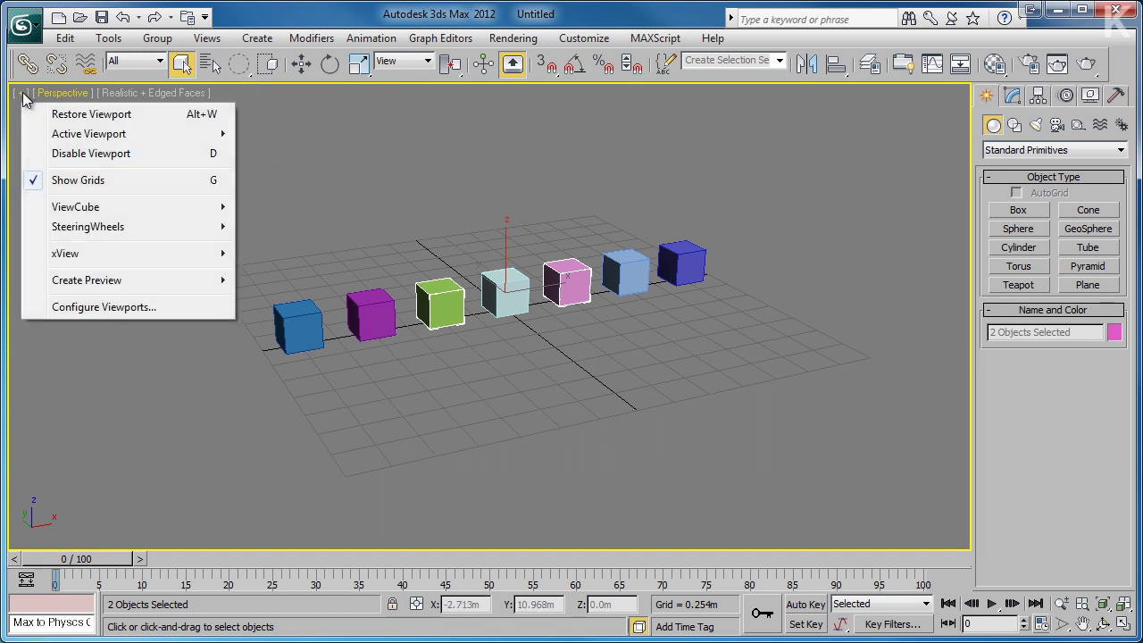
click(63, 93)
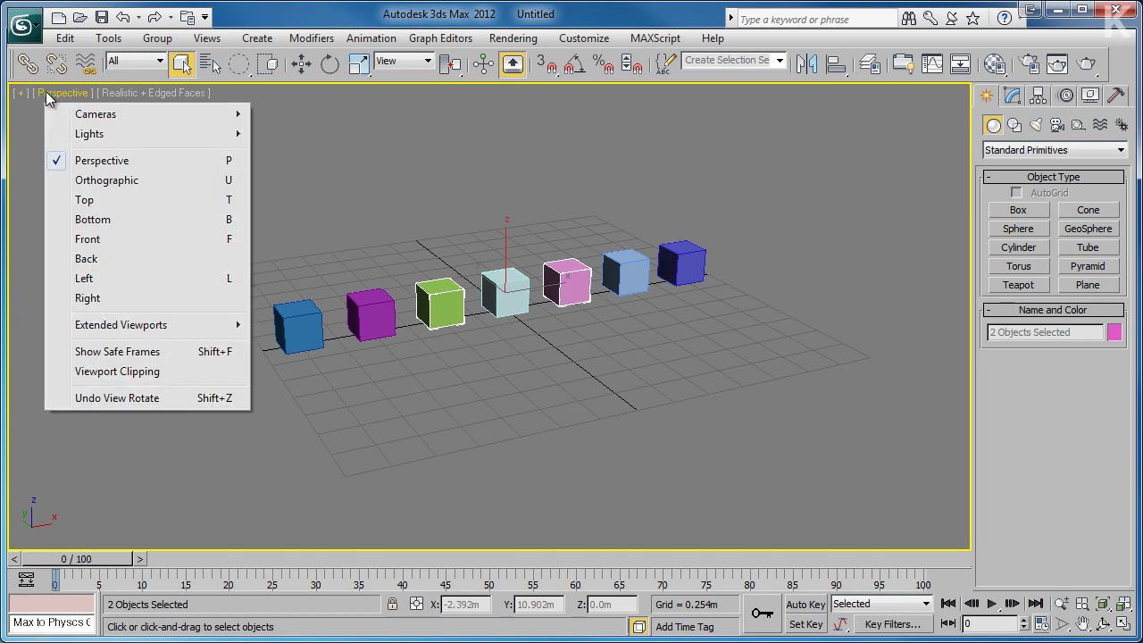
click(72, 196)
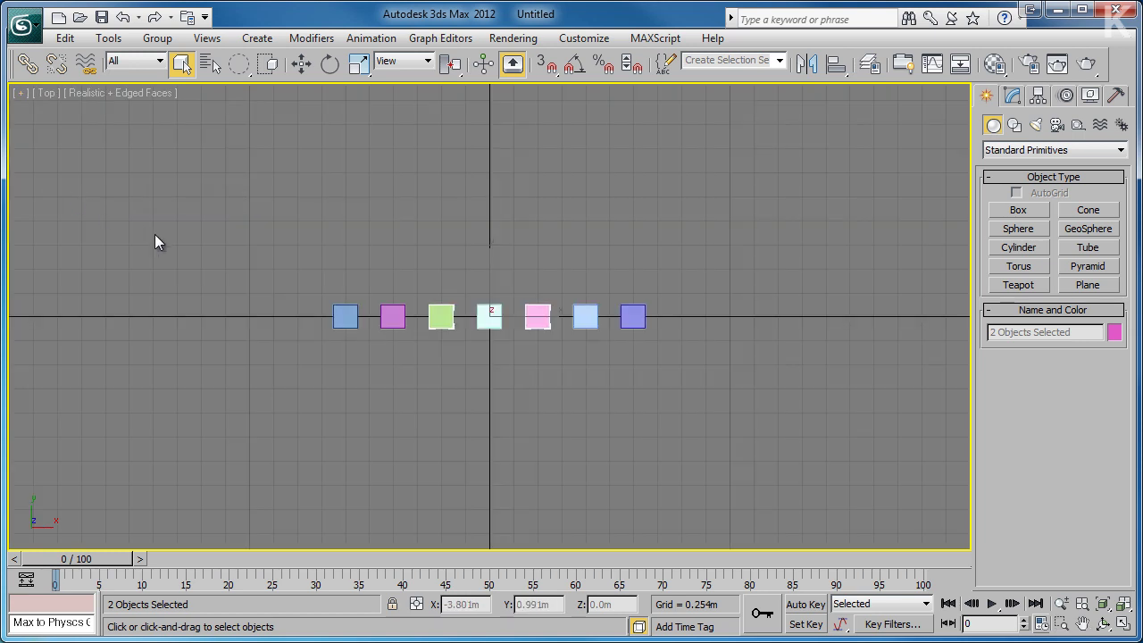
click(490, 316)
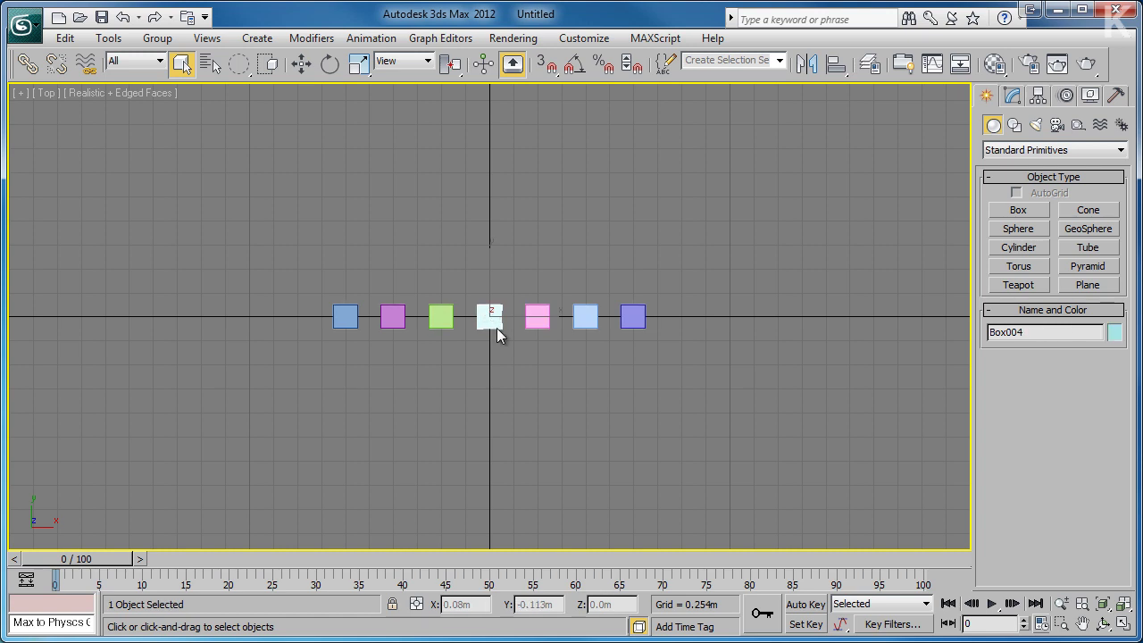
drag(553, 379, 563, 387)
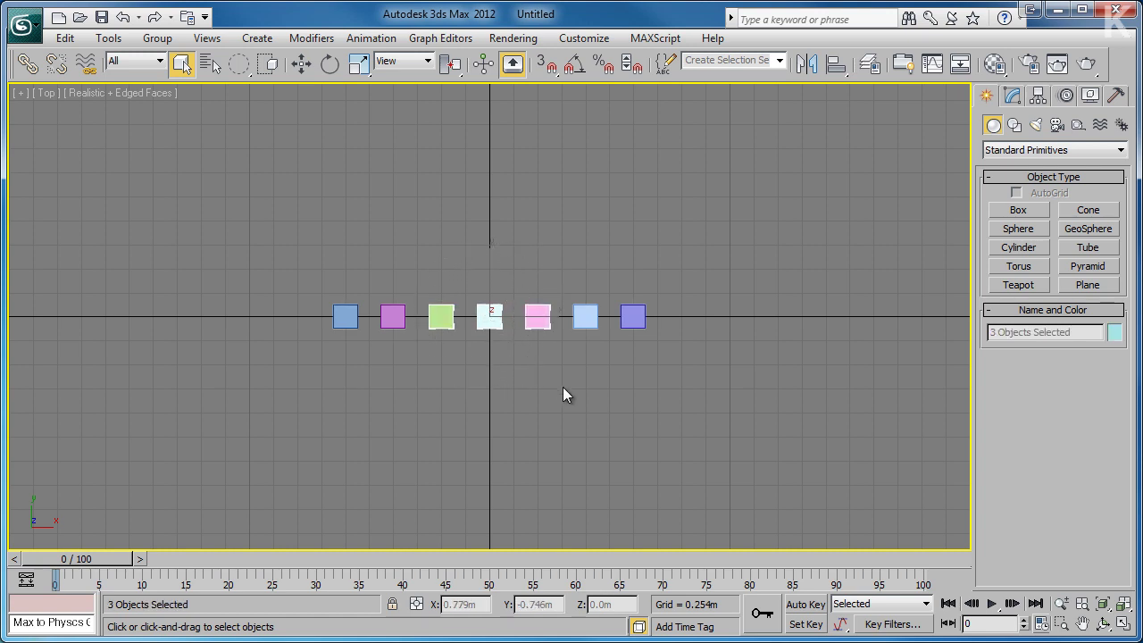
Switch the viewport back to Perspective and orbit to a raised front view of the row of boxes
click(49, 95)
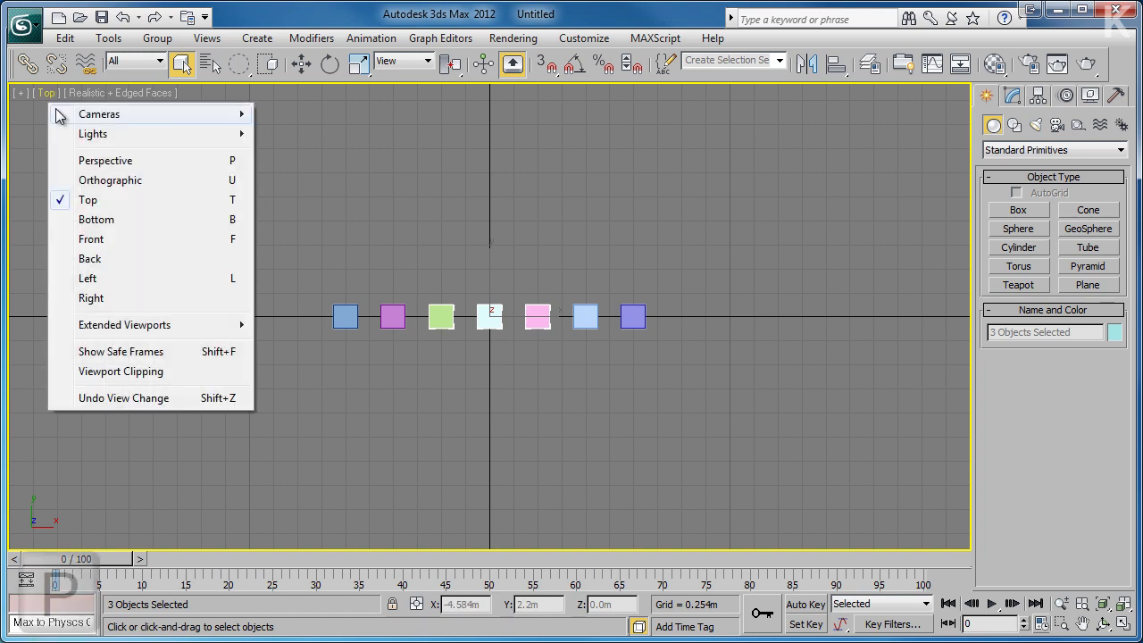
click(85, 159)
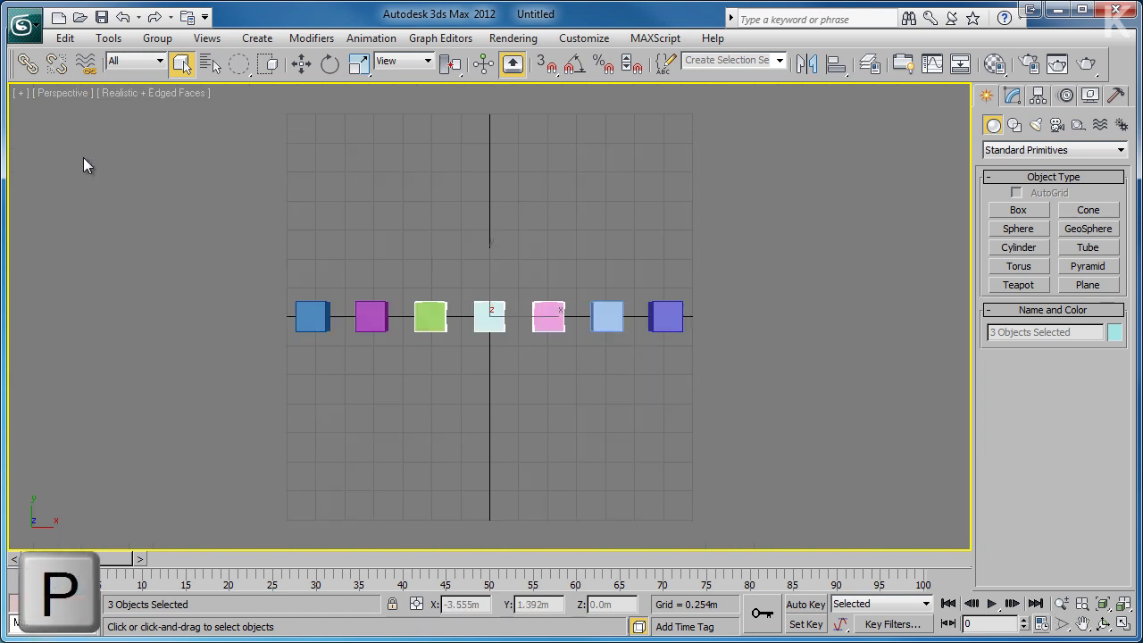
alt+middle_drag(285, 262, 429, 218)
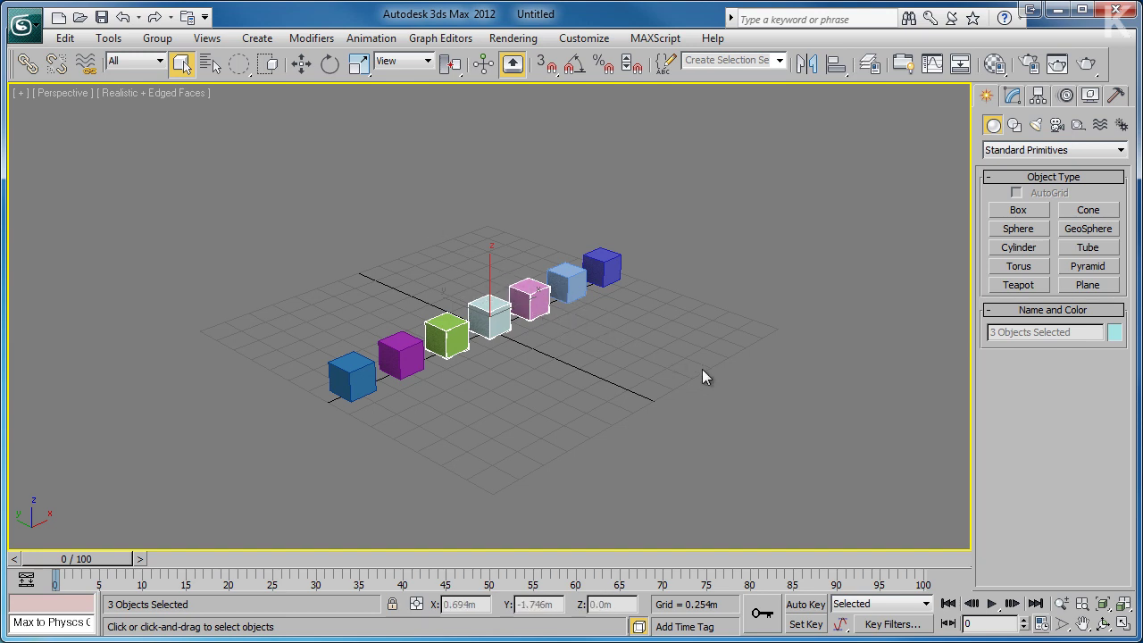
alt+middle_drag(703, 369, 626, 380)
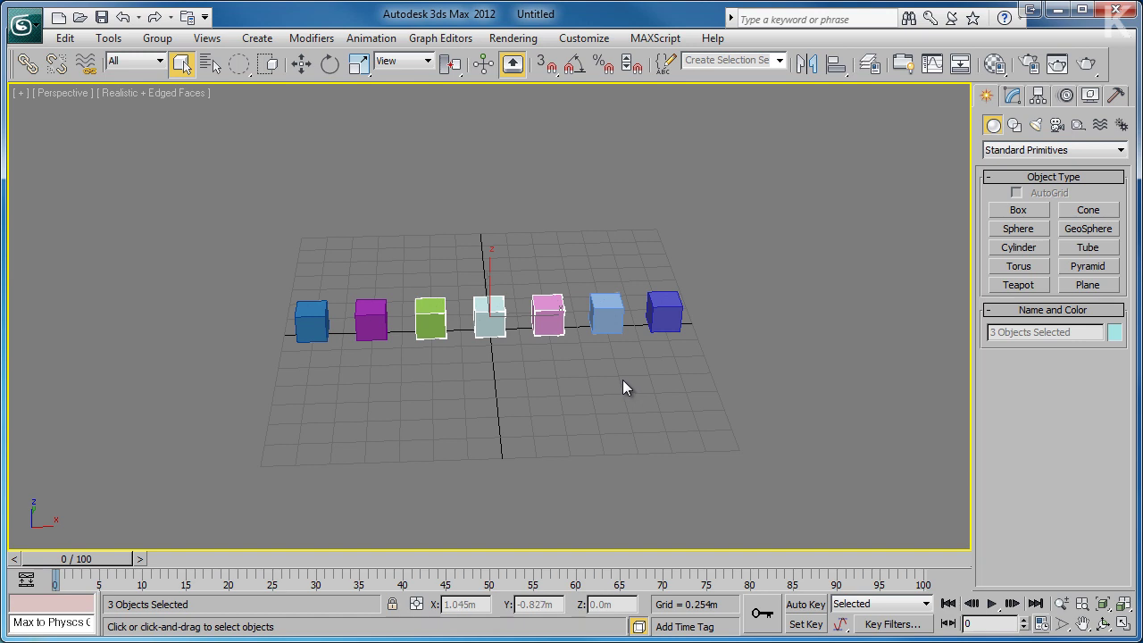
Select all seven boxes with a circular region, restore the rectangular selection region, and clear the selection
click(622, 380)
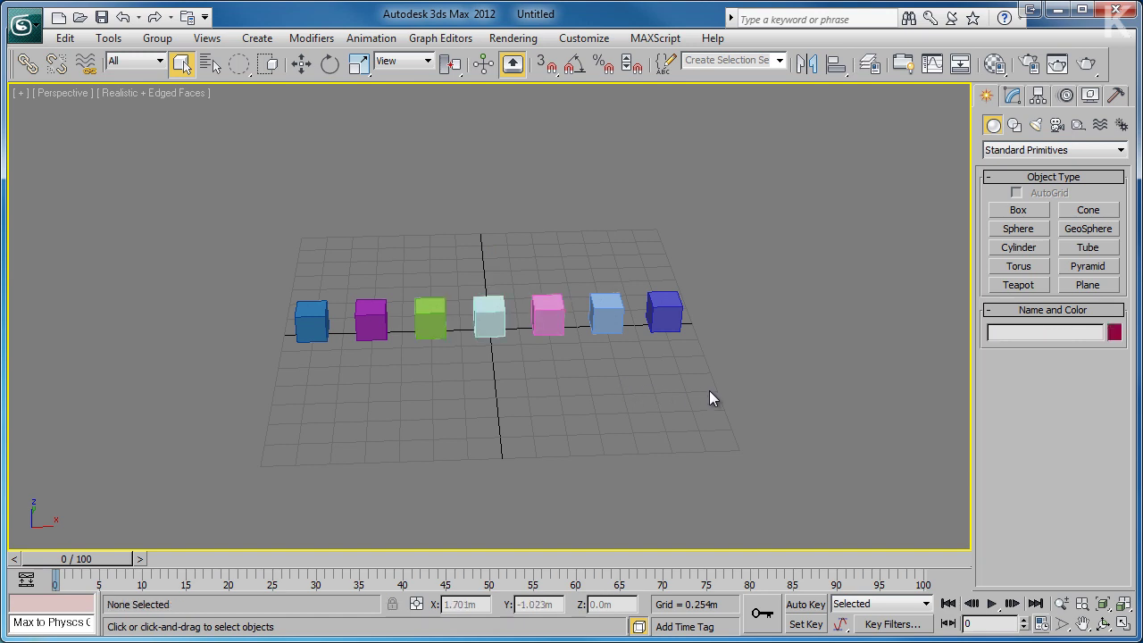
drag(679, 379, 480, 314)
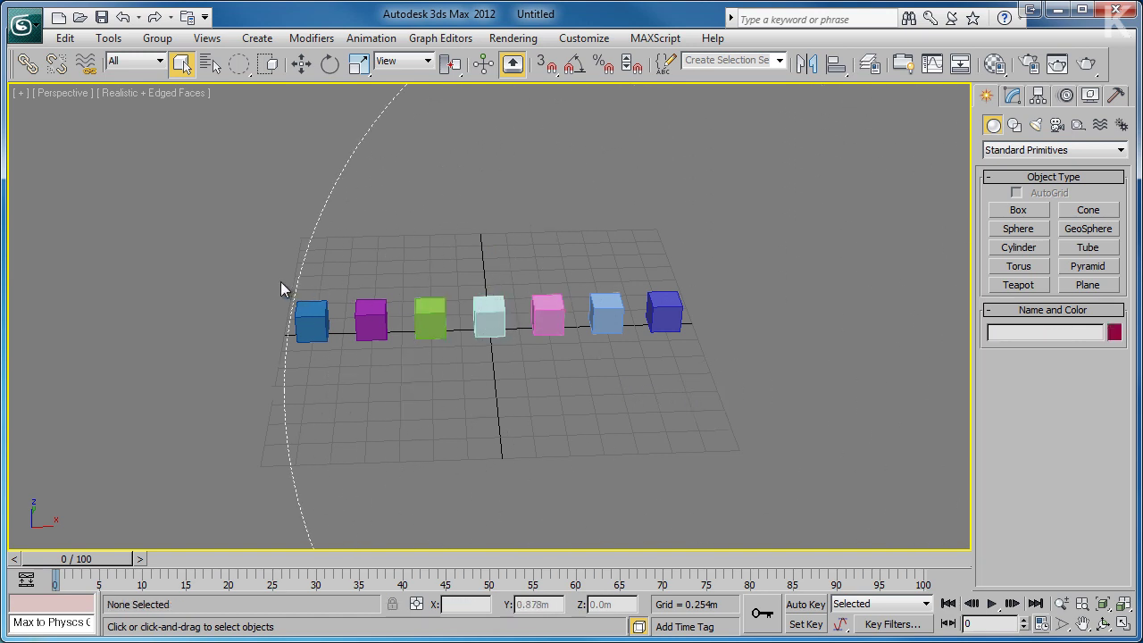
drag(280, 282, 268, 280)
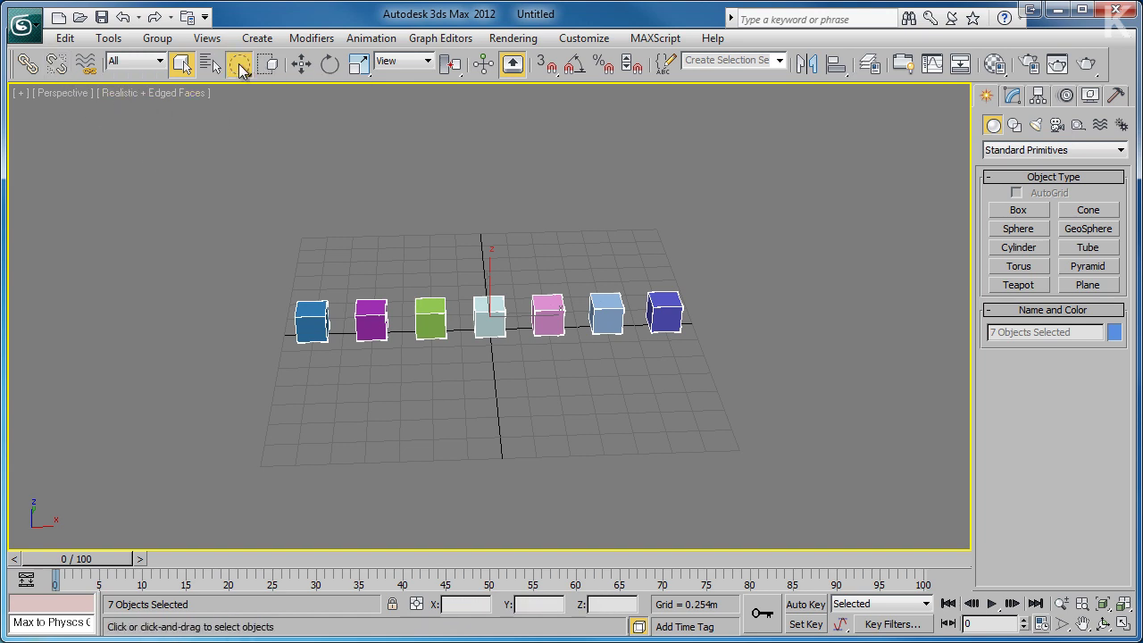
drag(239, 64, 238, 88)
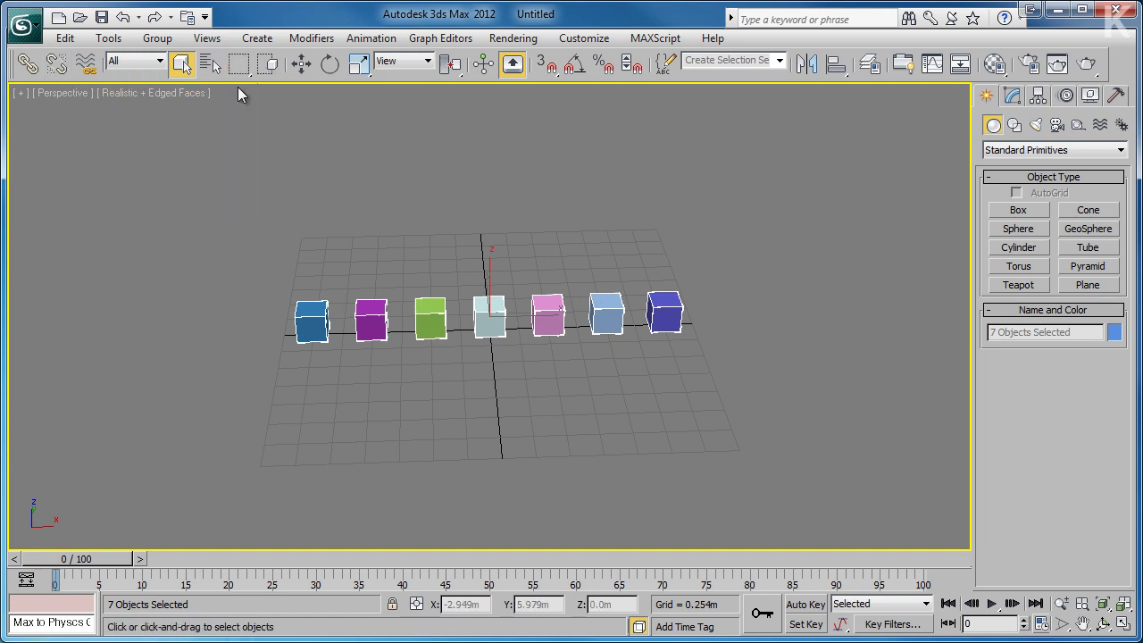
click(245, 208)
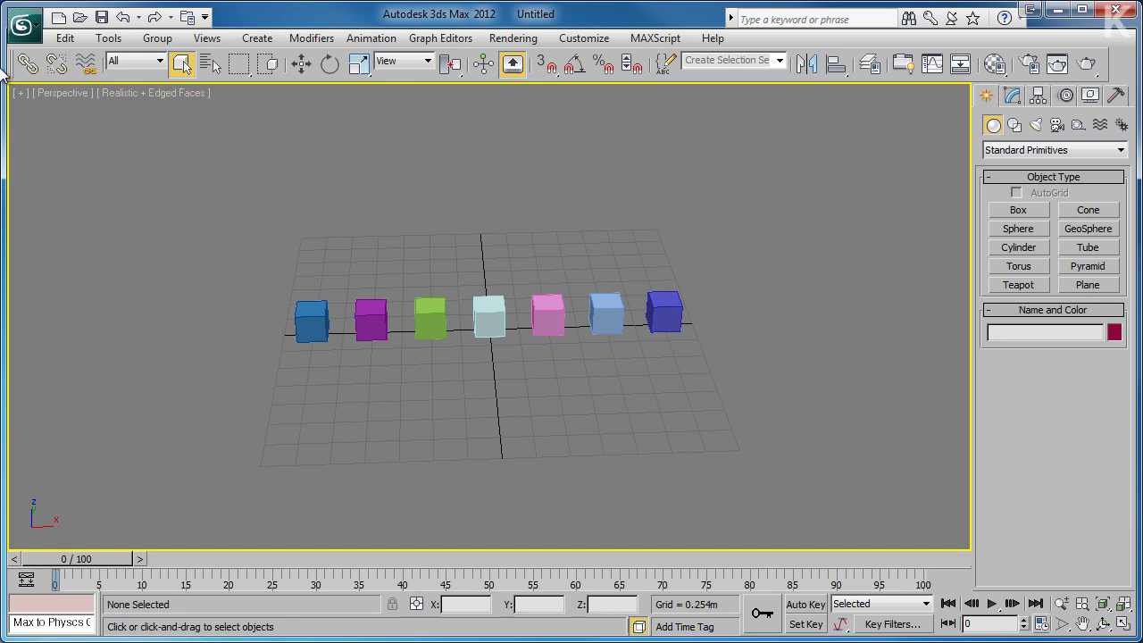
Link the boxes into a chain, parenting each one to its neighbour from the blue box through to the dark blue Box007
click(28, 67)
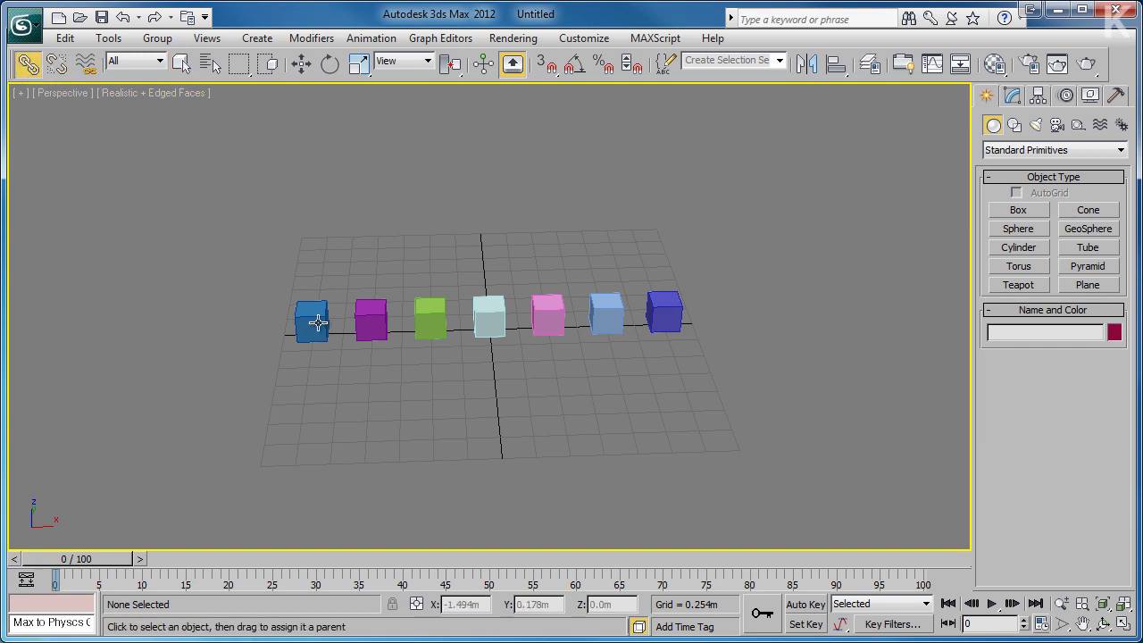
drag(317, 322, 491, 313)
drag(491, 314, 552, 314)
drag(552, 314, 616, 309)
drag(617, 309, 667, 311)
Rotate the dark blue box at the end of the chain to about -20 degrees around Z
click(329, 66)
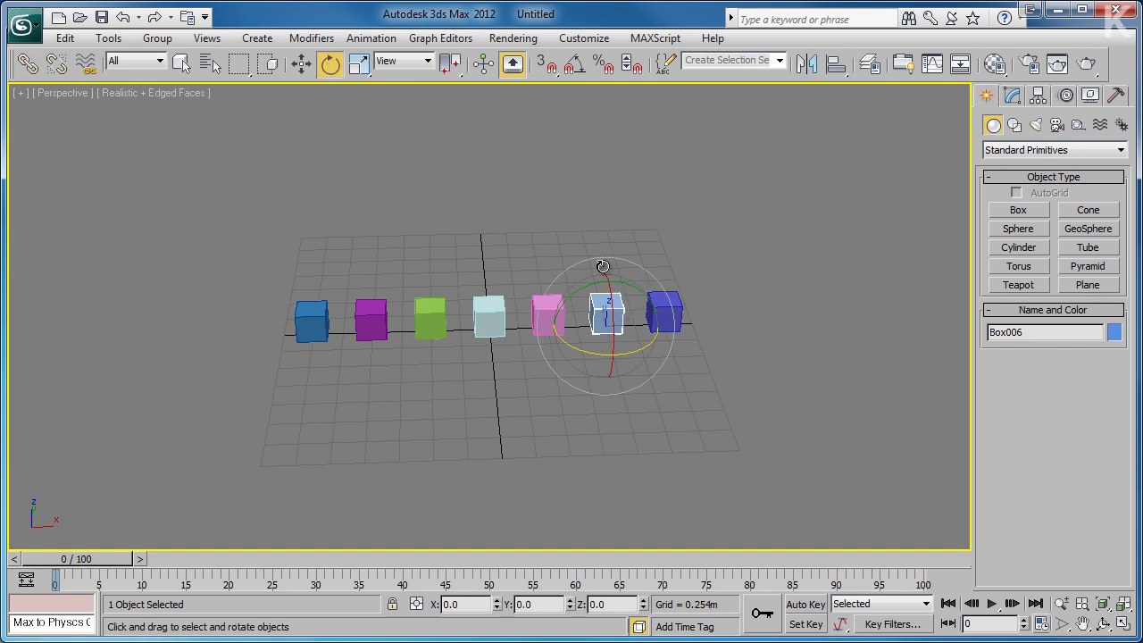
click(720, 316)
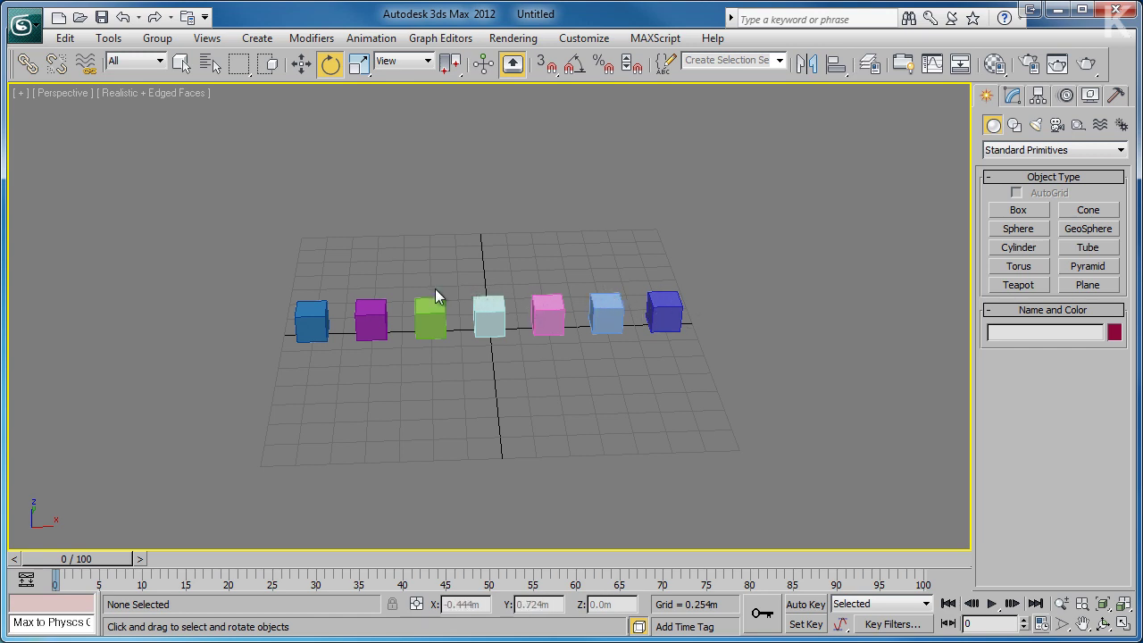
click(662, 314)
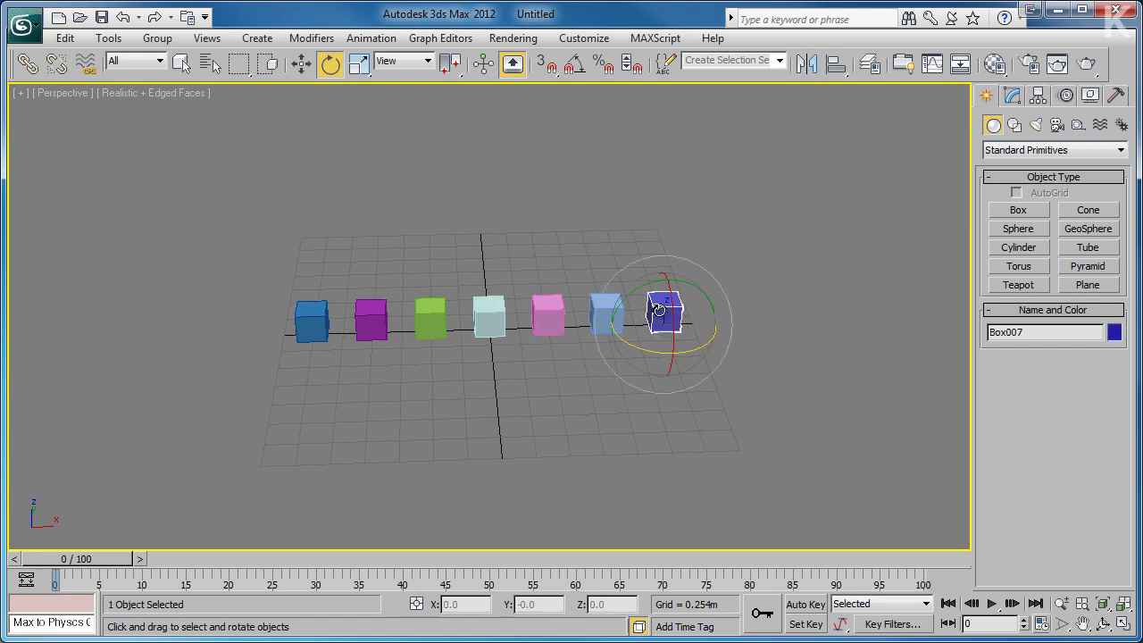
drag(691, 355, 524, 304)
Bend the linked chain by rotating the light blue, pink and pale cyan boxes around Z
click(610, 307)
click(562, 282)
click(520, 258)
click(595, 376)
Unlink the pale cyan box from its parent and rotate the dark blue box to about -28 degrees around Z
click(522, 261)
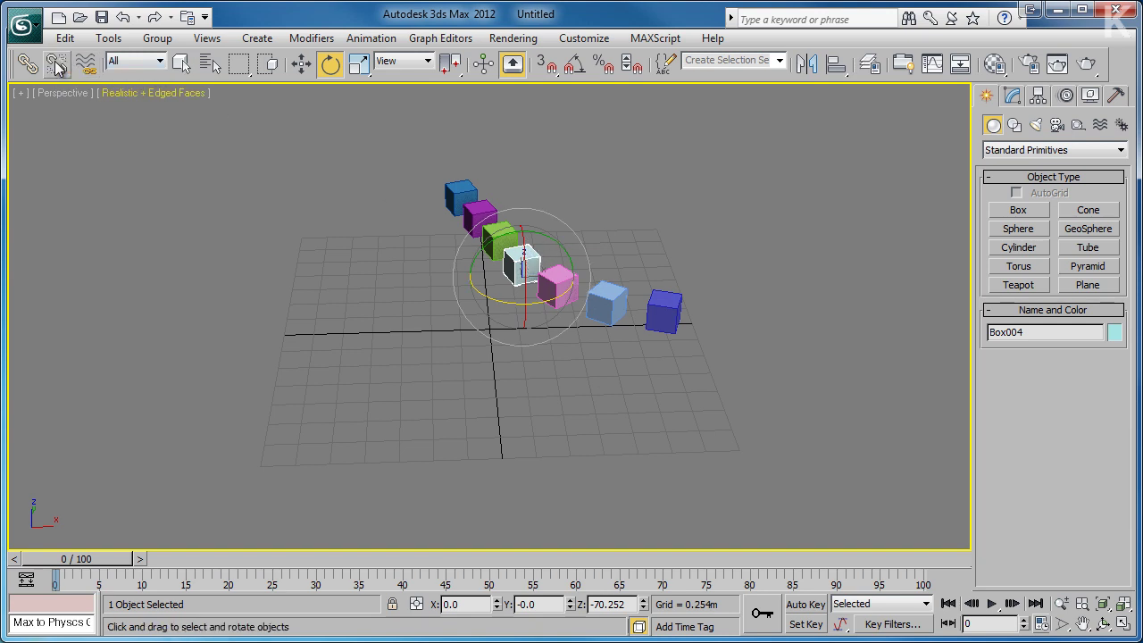
click(637, 357)
click(664, 313)
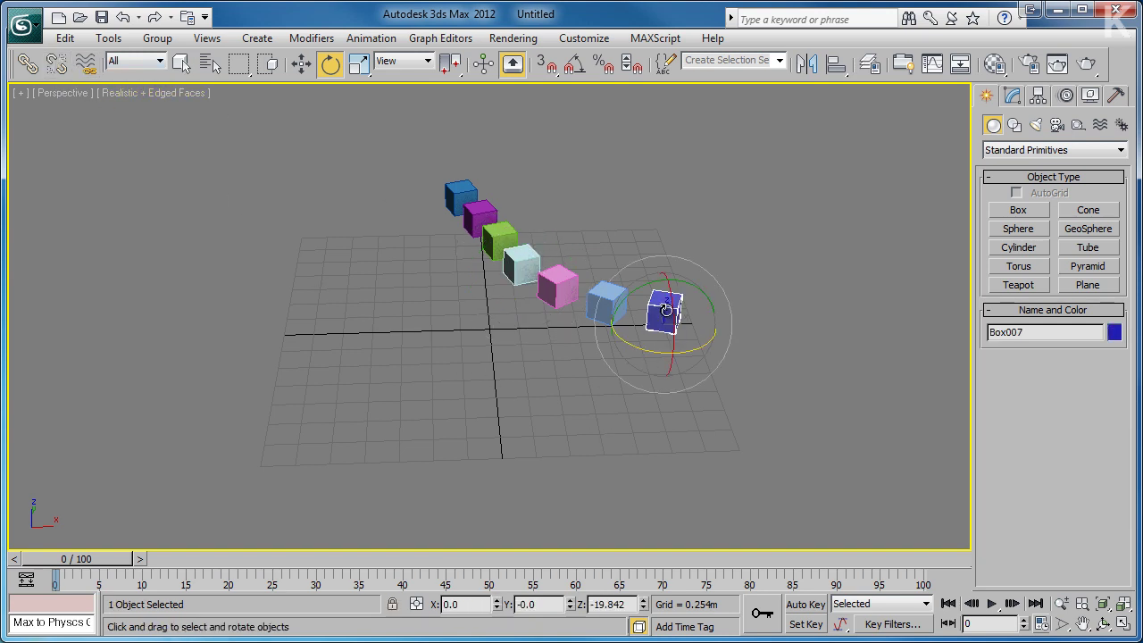
drag(694, 350, 672, 336)
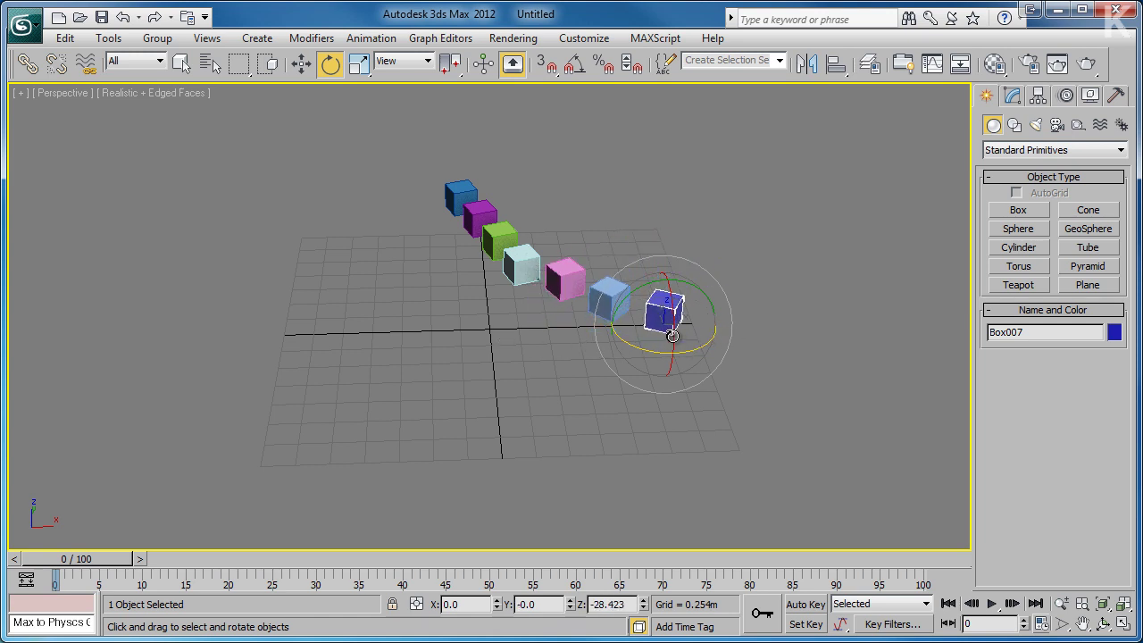